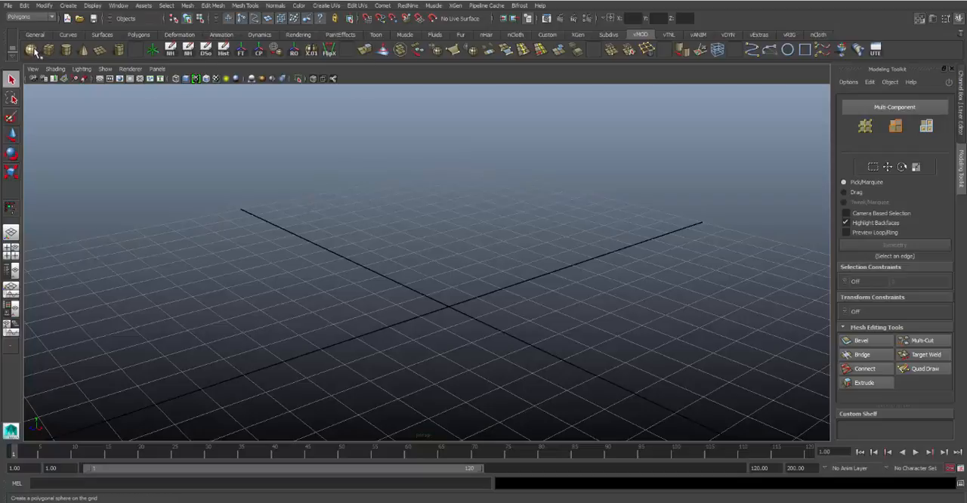
Create a polygon sphere at the origin and show its transform attributes in the Channel Box
left_click(31, 50)
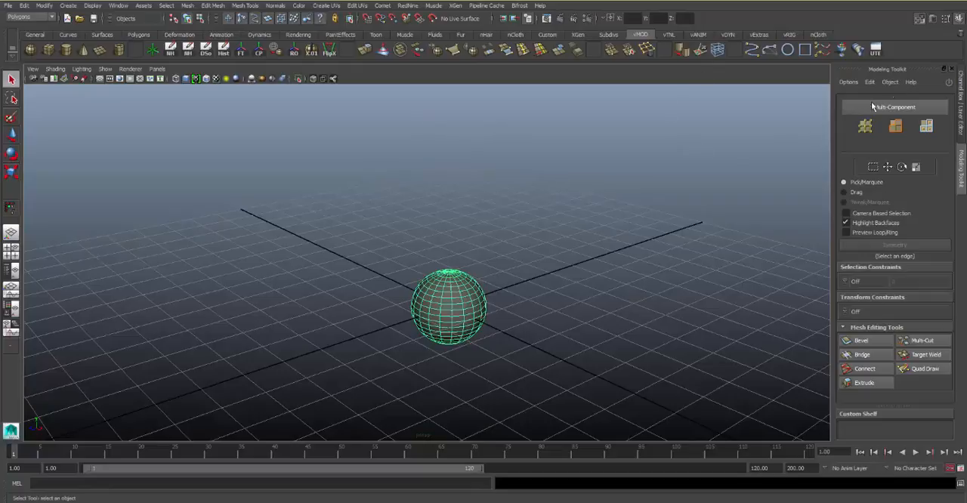
left_click(960, 94)
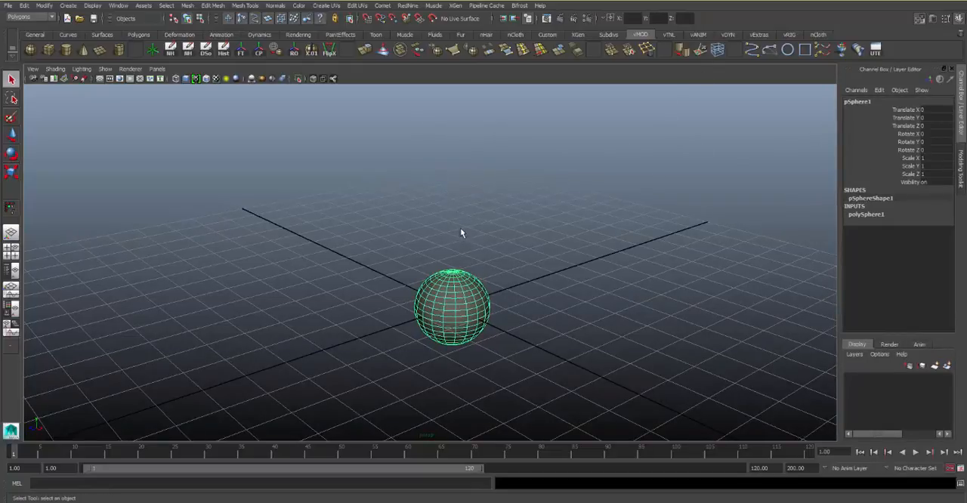
left_click_drag(460, 233, 504, 226, "alt")
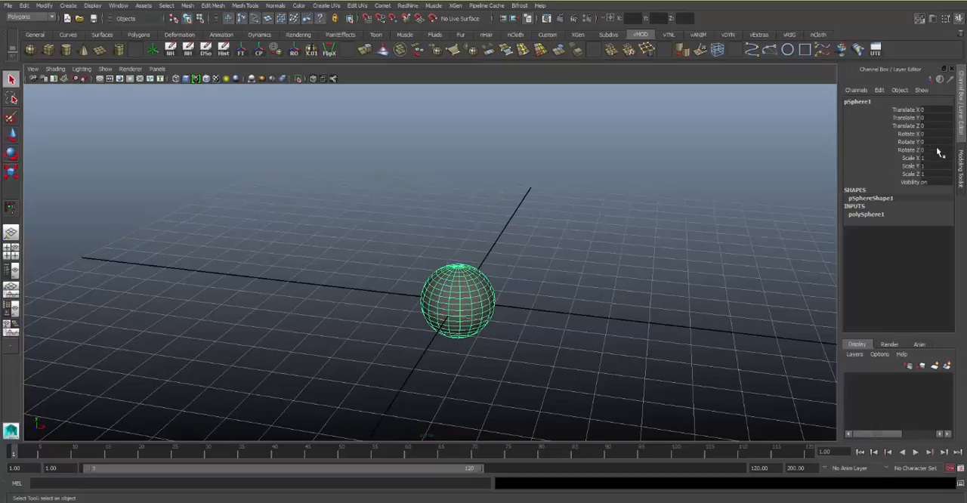
Set the sphere's Translate X to 5
left_click(927, 111)
type("5")
key("Return")
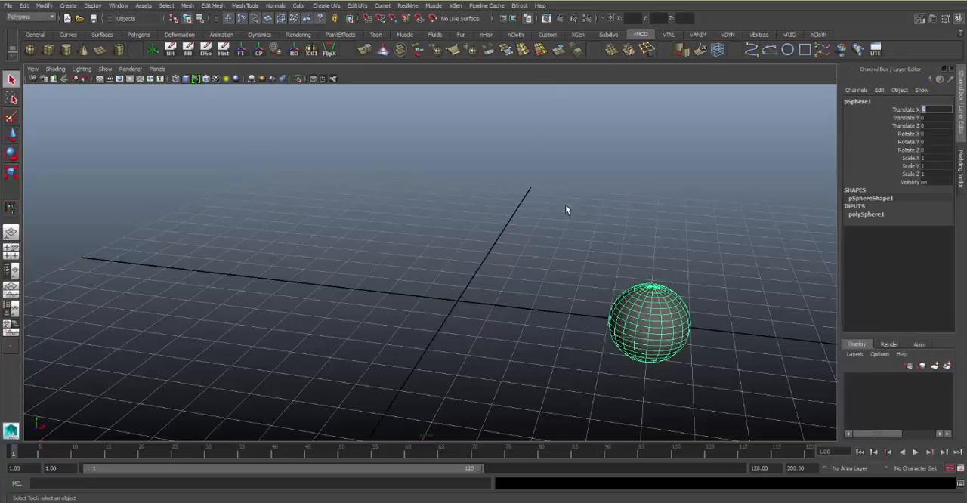
middle_click_drag(578, 212, 538, 209, "alt")
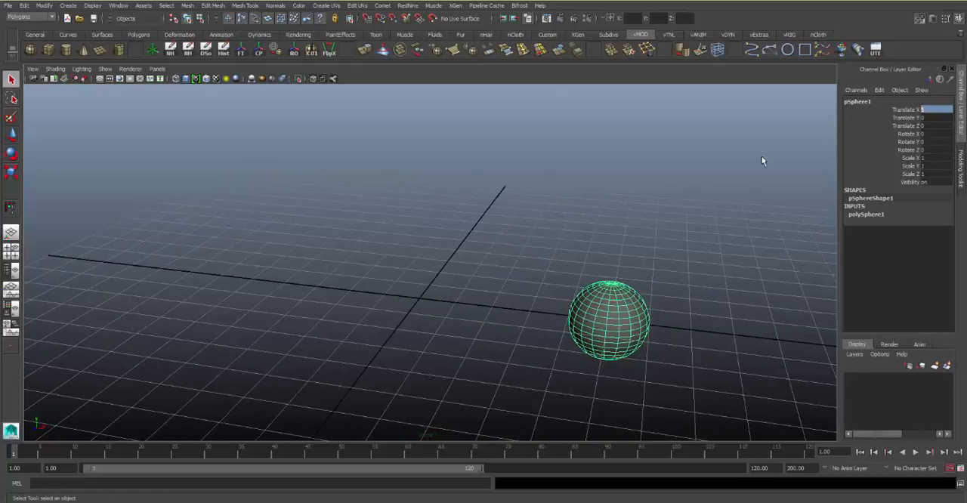
Try a Translate Y of 5 on the sphere and return it to 0
left_click(935, 117)
type("5")
key("Return")
type("0")
key("Return")
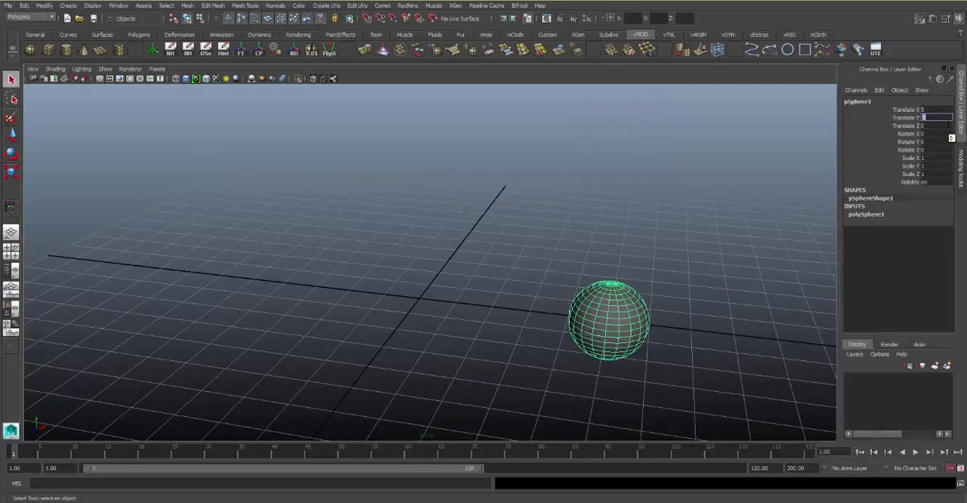
Set the sphere's Translate X back to 0
left_click(936, 110)
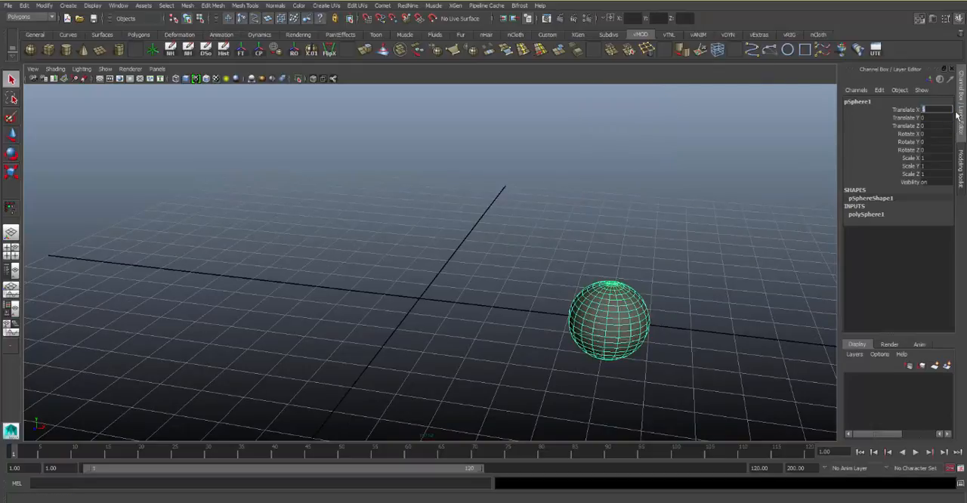
type("0")
key("Return")
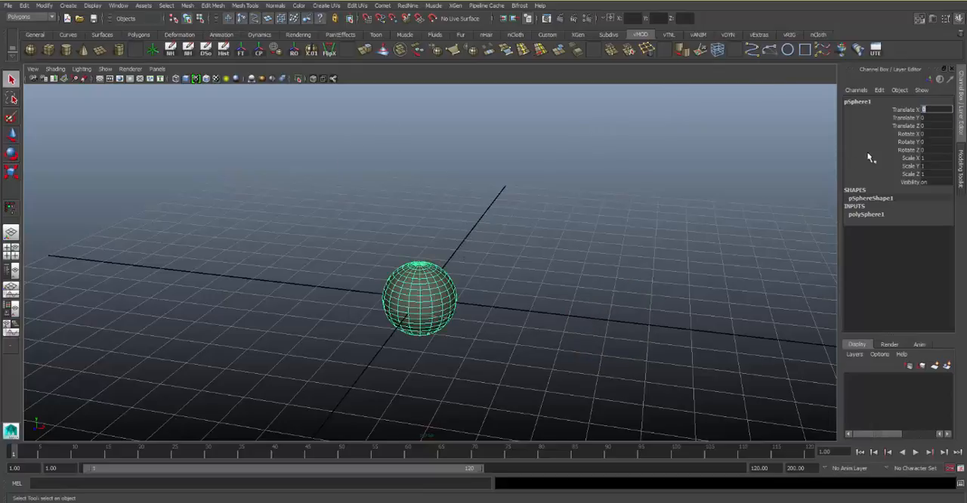
Slide the sphere interactively along its Translate X channel to about -5.36
mouse_move(939, 126)
left_mouse_down()
mouse_move(937, 111)
mouse_move(935, 151)
mouse_move(942, 113)
left_mouse_up()
left_click(941, 112)
left_click(910, 111)
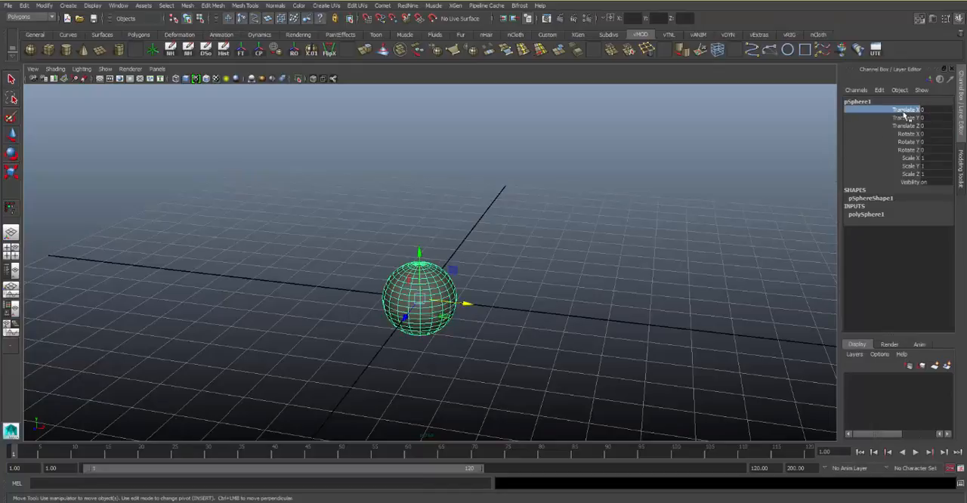
middle_click_drag(654, 224, 555, 221)
middle_click_drag(775, 217, 627, 226)
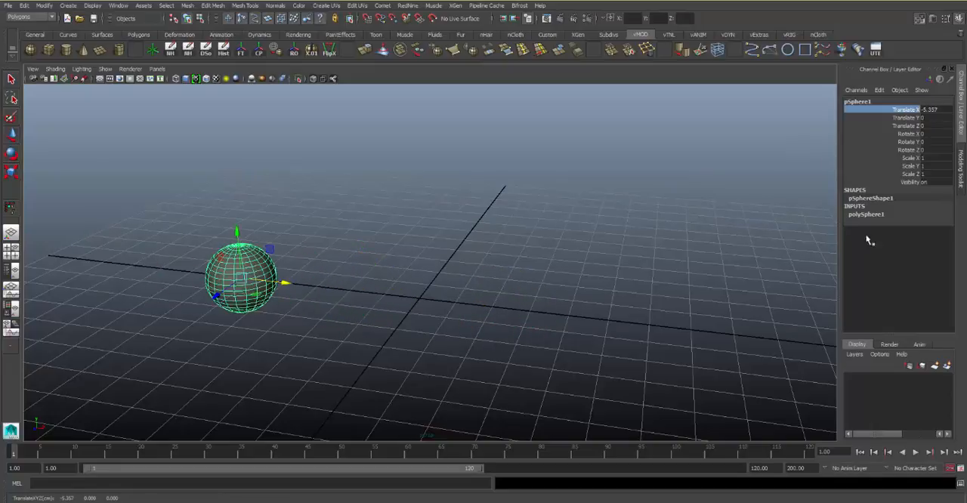
Return the sphere to the origin by setting Translate X to 0
left_click(947, 248)
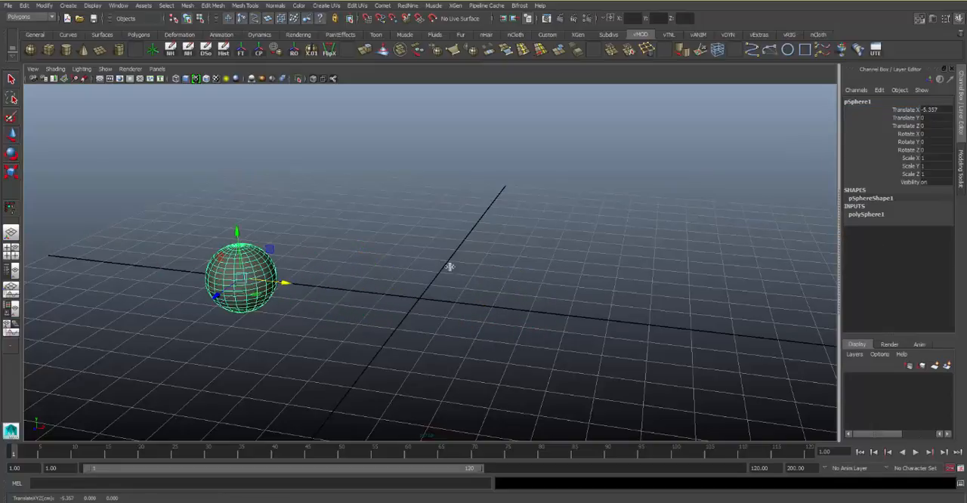
double_click(940, 110)
type("0")
key("Return")
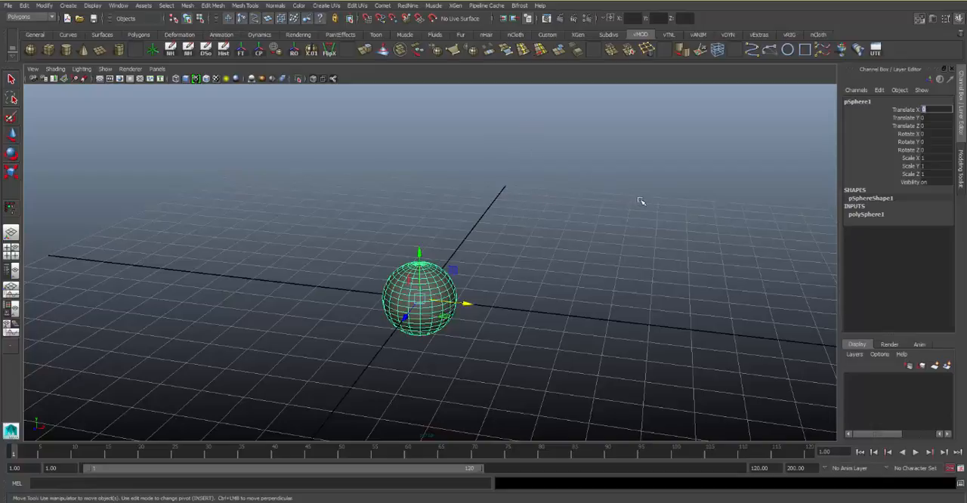
Expand the polySphere1 input node to show the sphere's radius and subdivision settings
middle_click_drag(434, 229, 446, 185, "alt")
right_click_drag(445, 184, 515, 201, "alt")
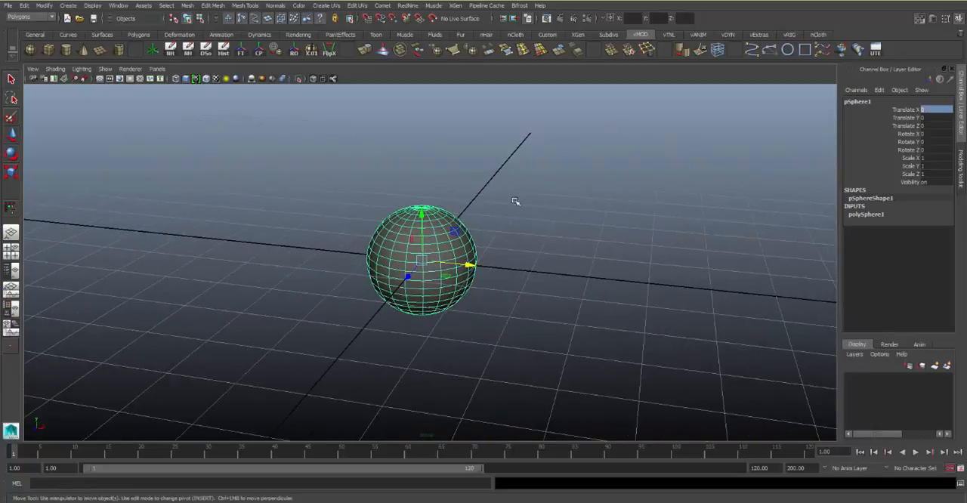
mouse_move(516, 201)
left_mouse_down("alt")
mouse_move(535, 219)
mouse_move(508, 201)
left_mouse_up("alt")
right_click_drag(508, 201, 544, 216, "alt")
left_click_drag(544, 216, 533, 217, "alt")
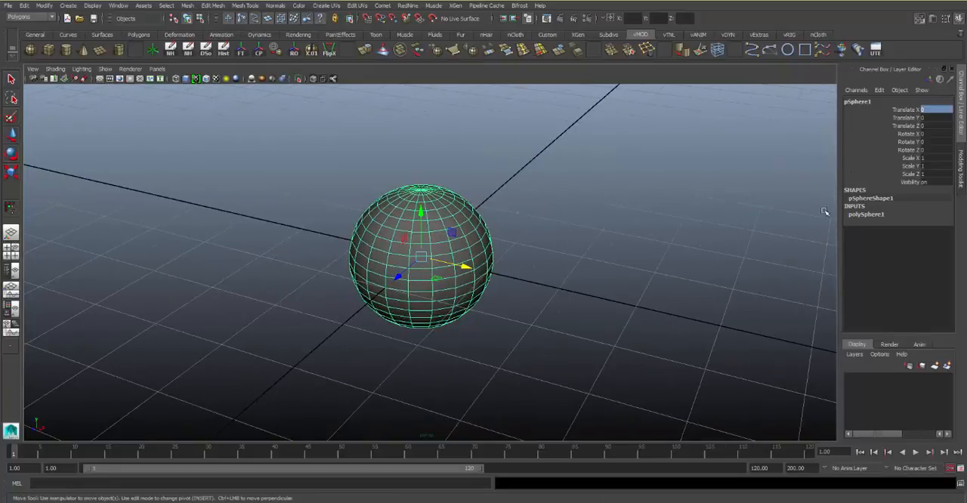
left_click(876, 215)
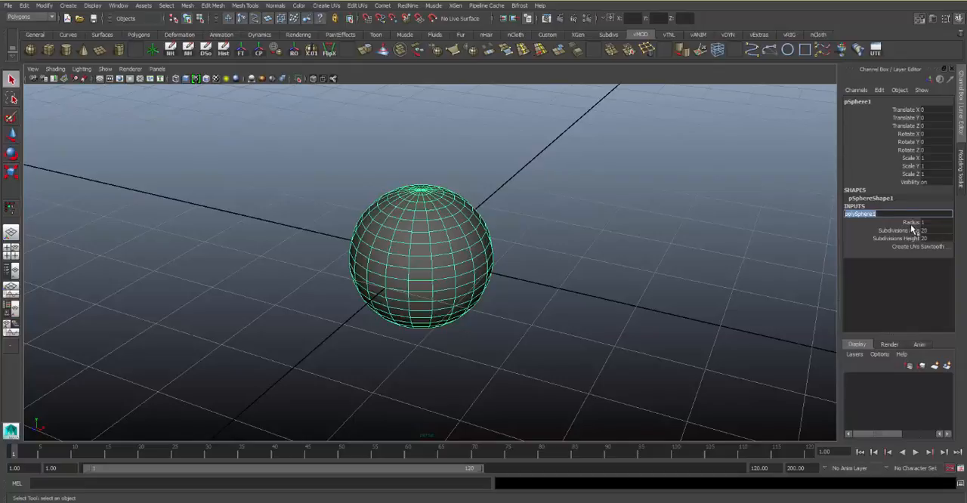
Try changing the sphere's Radius interactively and undo the change
left_click(911, 223)
middle_click_drag(713, 234, 728, 227)
key("ctrl+z")
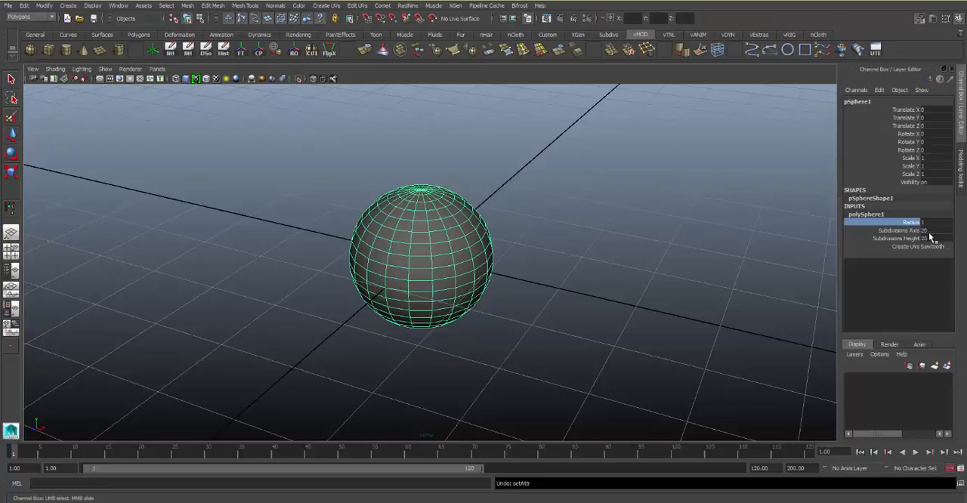
Interactively lower the sphere's Subdivisions Axis to 3 and raise it to 43
left_click(911, 230)
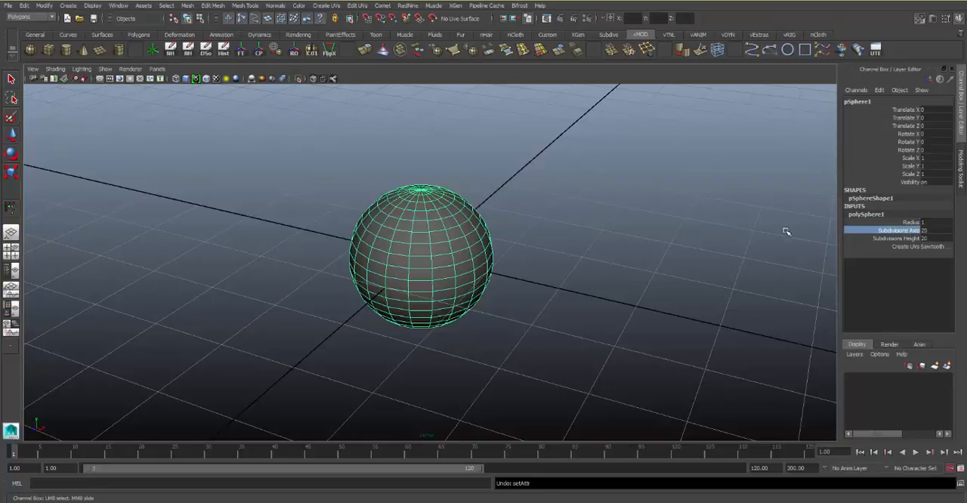
middle_click_drag(789, 230, 718, 241)
left_click_drag(708, 231, 735, 250, "alt")
middle_click_drag(735, 250, 710, 255)
mouse_move(672, 277)
left_mouse_down("alt")
mouse_move(641, 237)
mouse_move(677, 294)
mouse_move(658, 279)
left_mouse_up("alt")
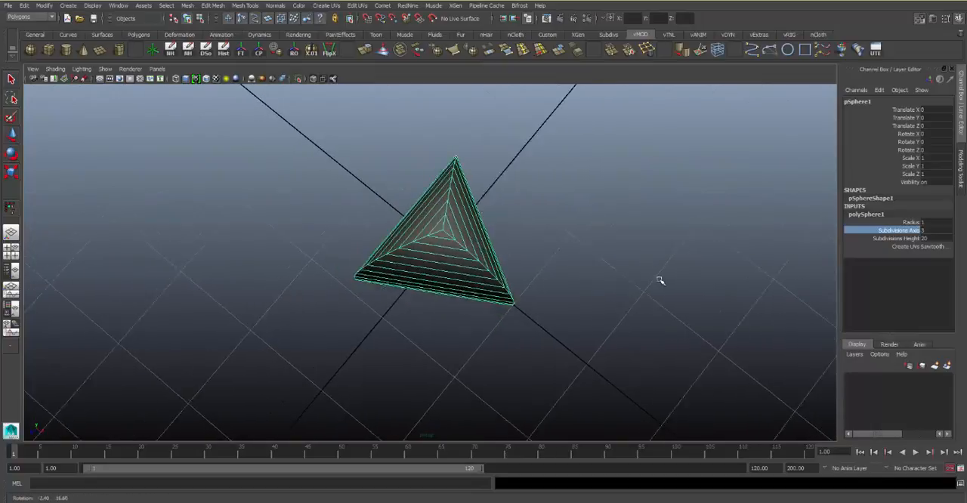
middle_click_drag(665, 255, 946, 228)
Try enlarging the sphere's Radius to about 11.7 and undo the changes
left_click(951, 222)
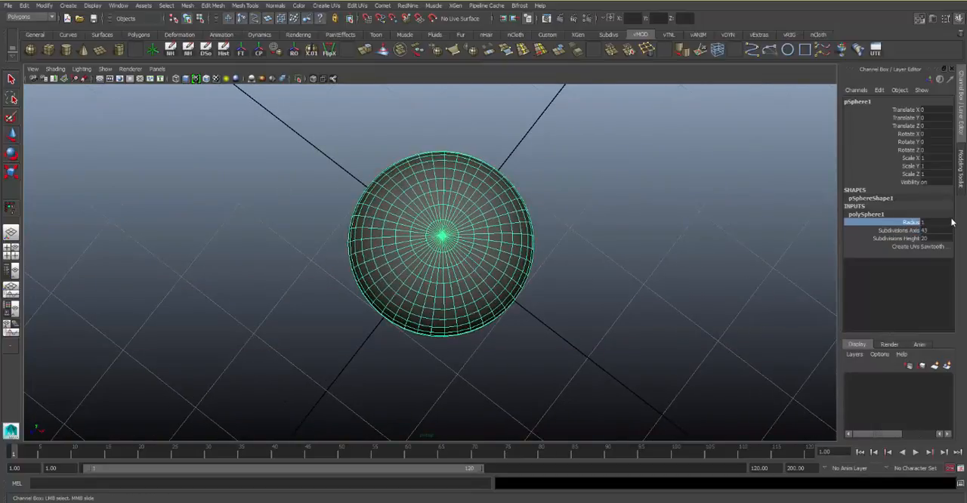
middle_click_drag(659, 243, 708, 238)
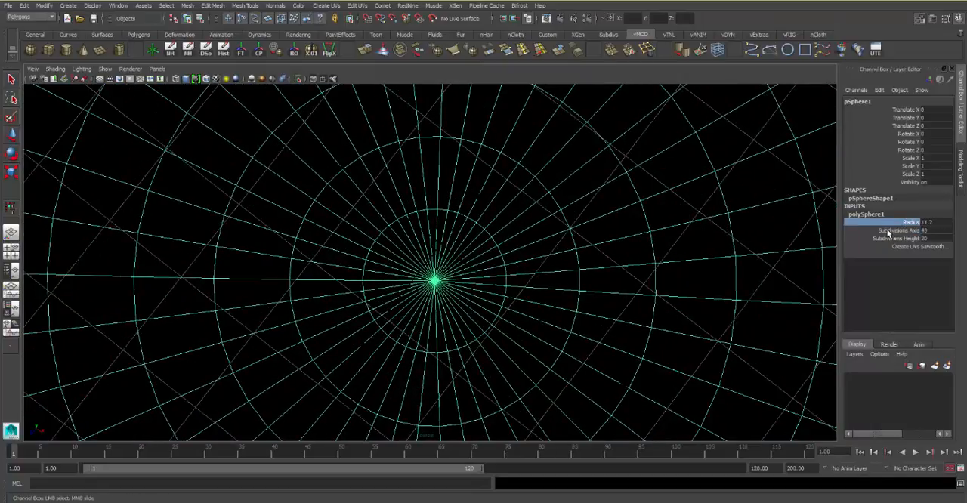
key("ctrl+z")
key("ctrl+z")
key("ctrl+z")
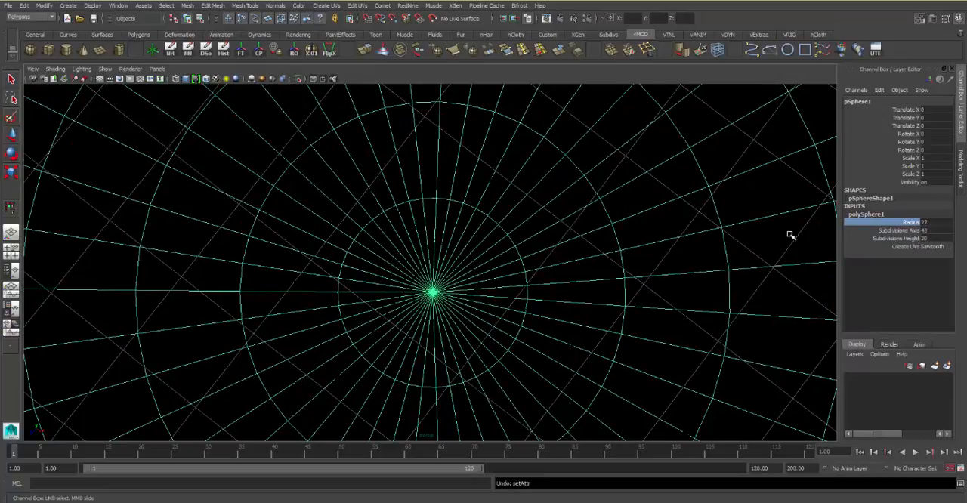
key("ctrl+z")
Try raising Subdivisions Axis to 50 and undo the change
left_click(906, 231)
middle_click_drag(708, 244, 934, 230)
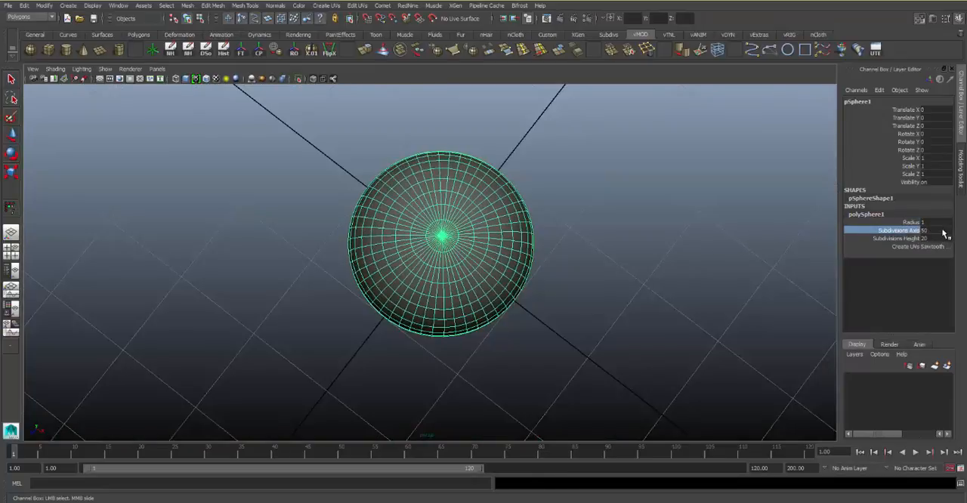
key("ctrl+z")
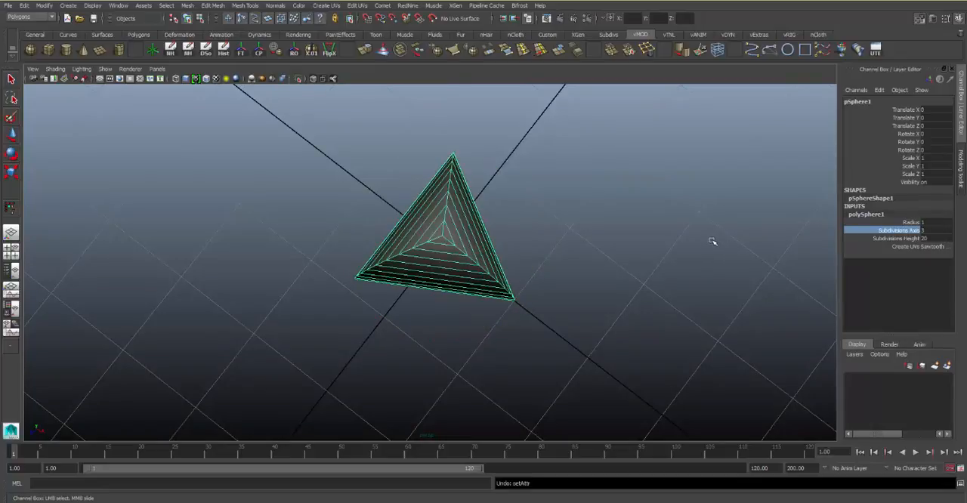
Set the sphere's Subdivisions Axis to 20
left_click(936, 231)
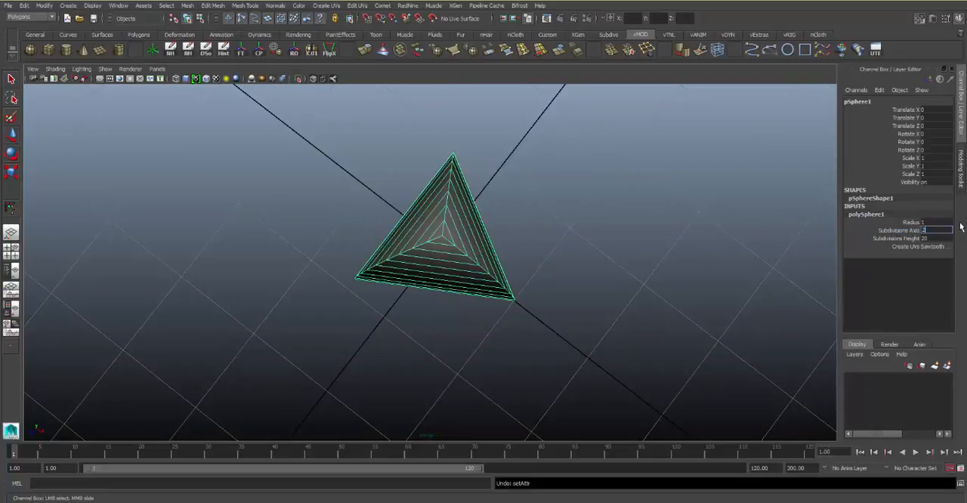
type("20")
key("Return")
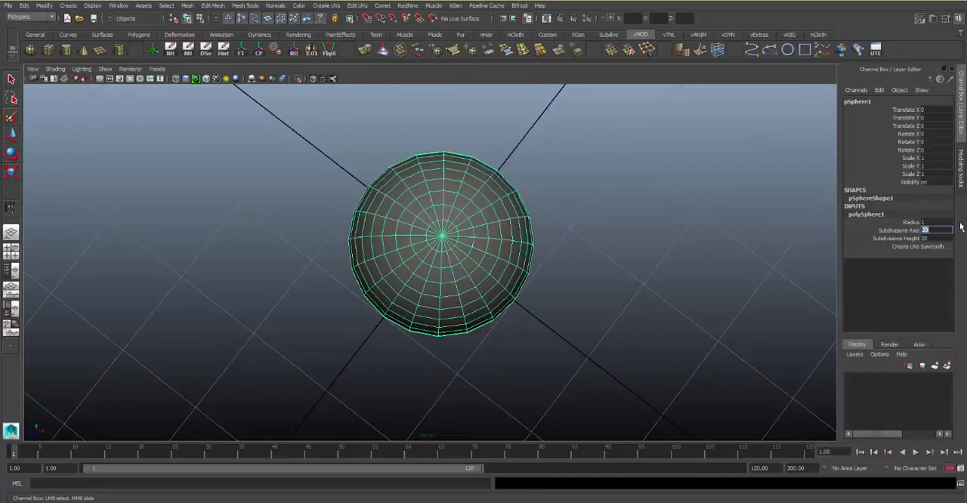
Interactively lower the sphere's Subdivisions Height to 3 and raise it back to 20
left_click(914, 238)
left_click_drag(510, 253, 507, 188, "alt")
middle_click_drag(507, 190, 432, 221)
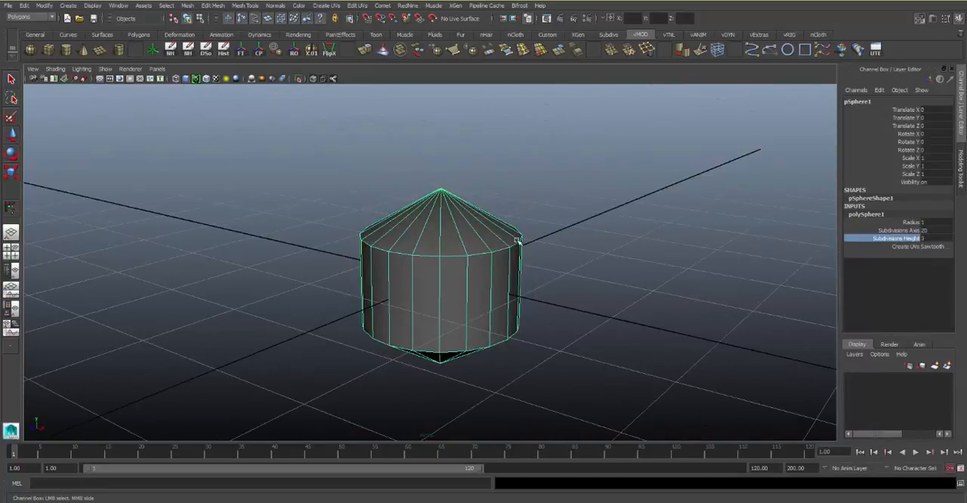
left_click_drag(519, 242, 520, 213, "alt")
middle_click_drag(491, 229, 566, 225)
left_click_drag(513, 228, 682, 237, "alt")
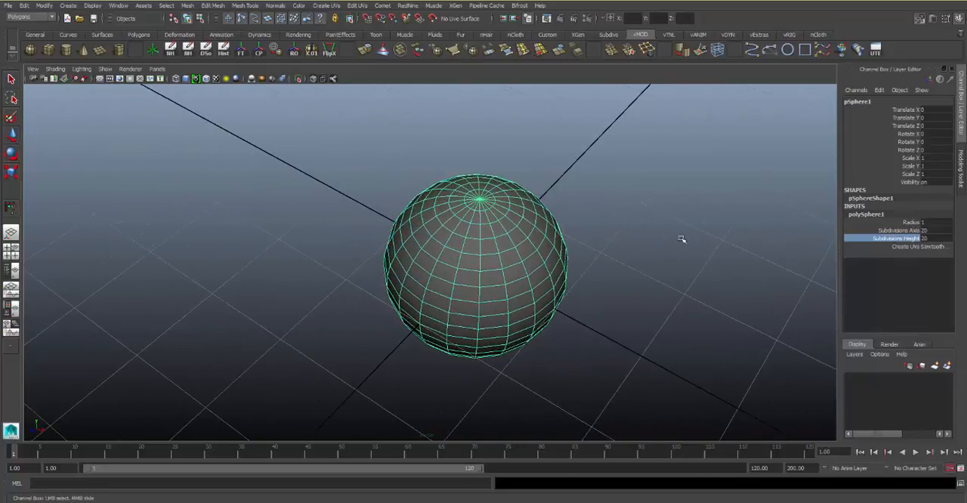
left_click_drag(559, 252, 538, 211, "alt")
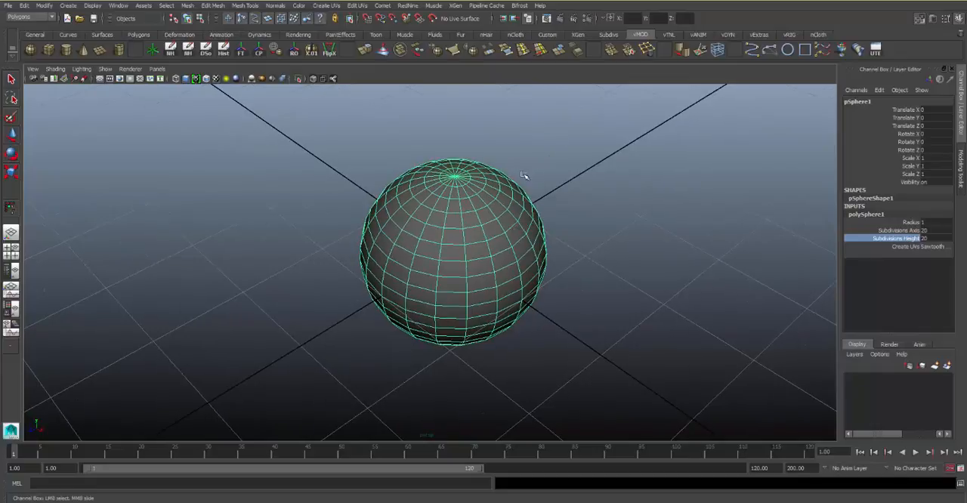
Set both Subdivisions Axis and Subdivisions Height of the sphere to 100 together
left_click_drag(942, 239, 943, 232)
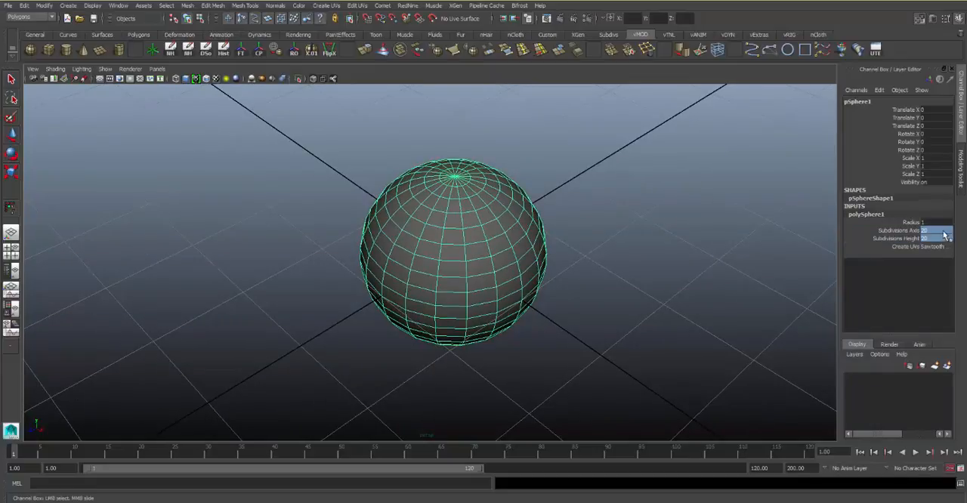
type("100")
key("Return")
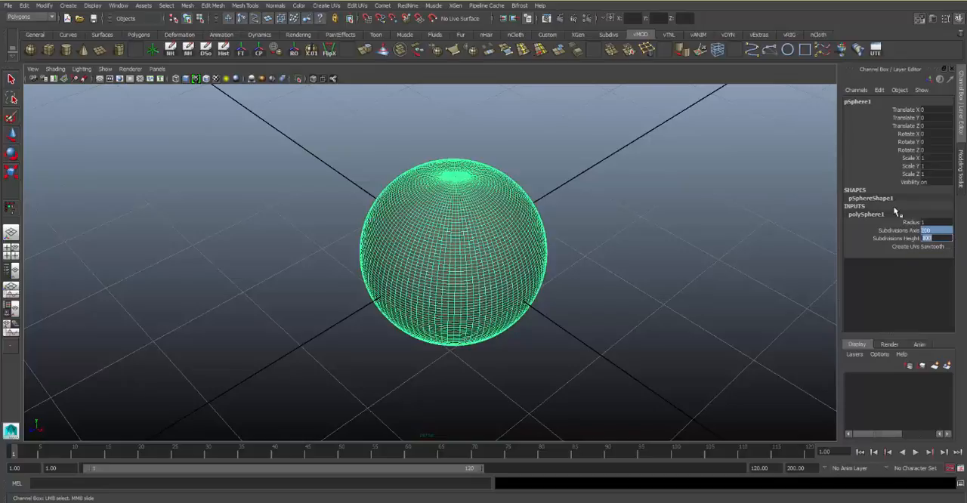
Set both Subdivisions Axis and Subdivisions Height back to 20
type("20")
key("Return")
Switch the sphere to face component mode and select one face near the middle of its front side
mouse_move(442, 231)
left_mouse_down("alt")
mouse_move(425, 224)
mouse_move(433, 240)
left_mouse_up("alt")
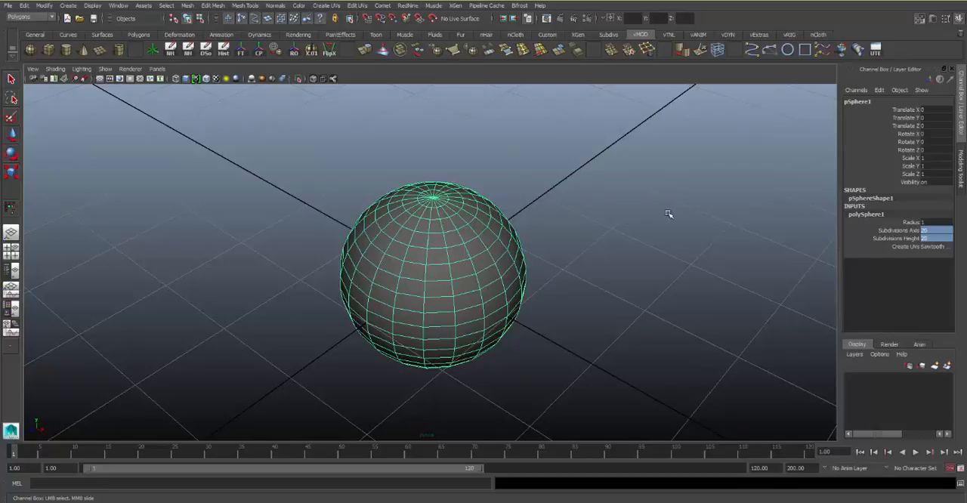
left_click_drag(356, 229, 416, 222, "alt")
right_click_drag(416, 222, 479, 225, "alt")
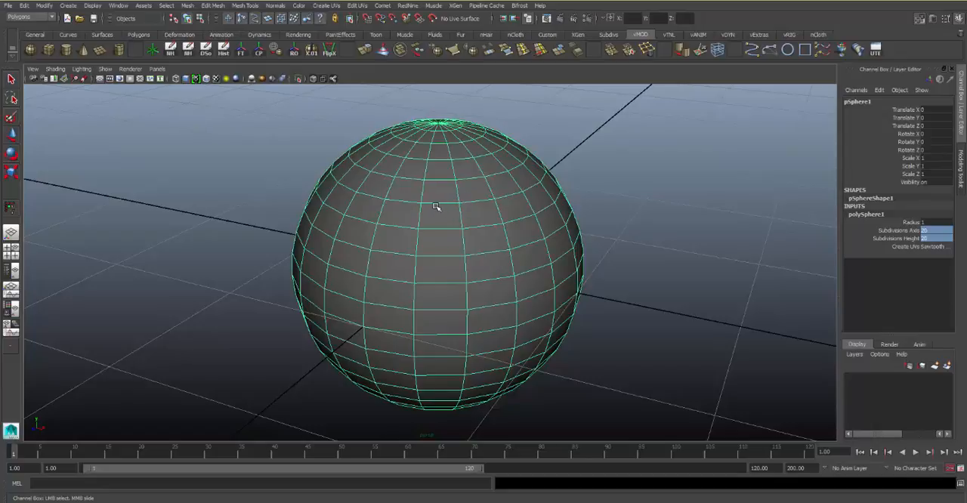
right_click(436, 215)
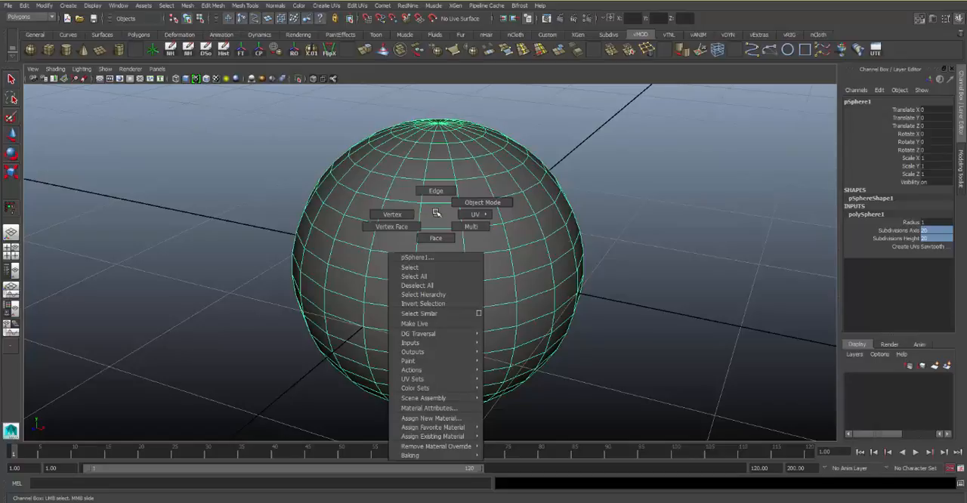
right_click_drag(436, 217, 437, 227)
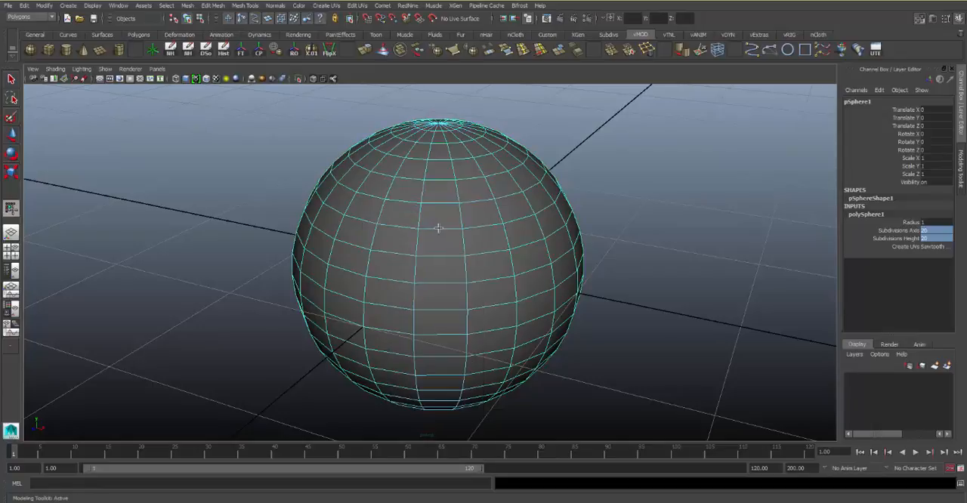
left_click(441, 242)
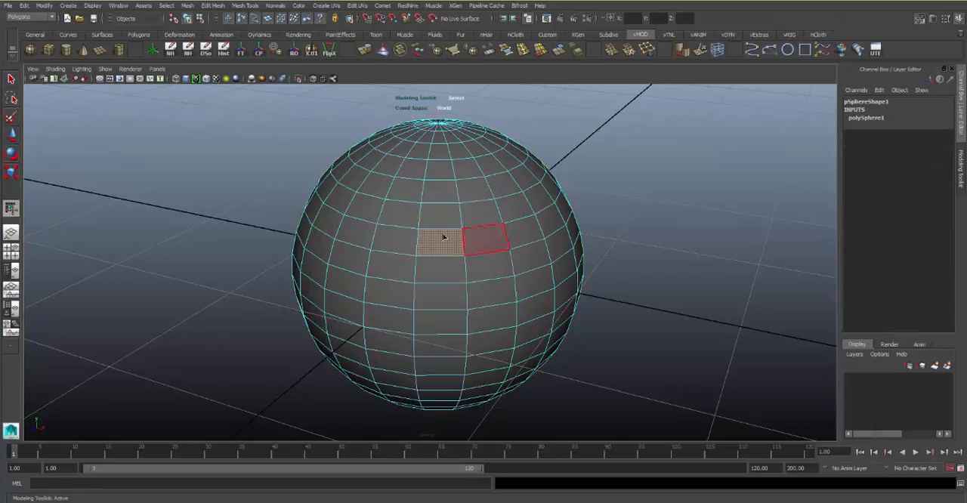
Select individual faces one at a time around the middle of the sphere's front side
left_click(487, 238)
left_click(487, 268)
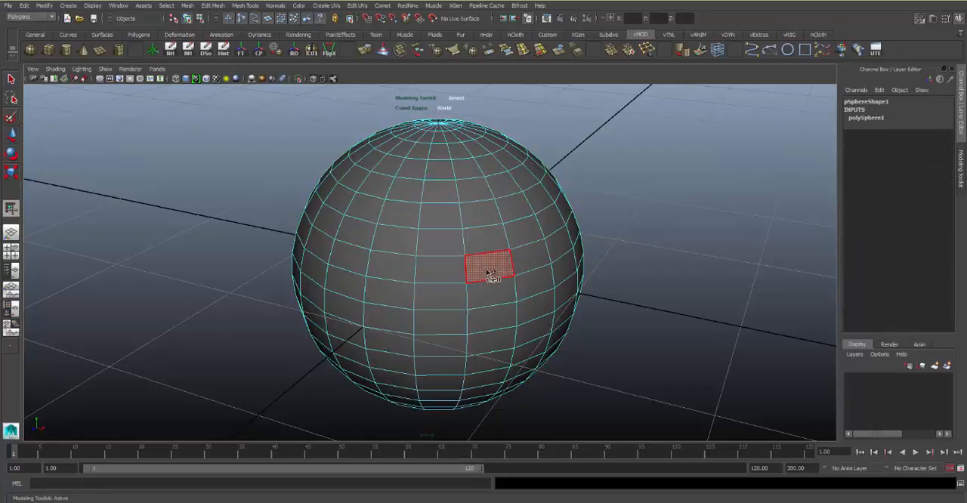
left_click(436, 268)
left_click(438, 242)
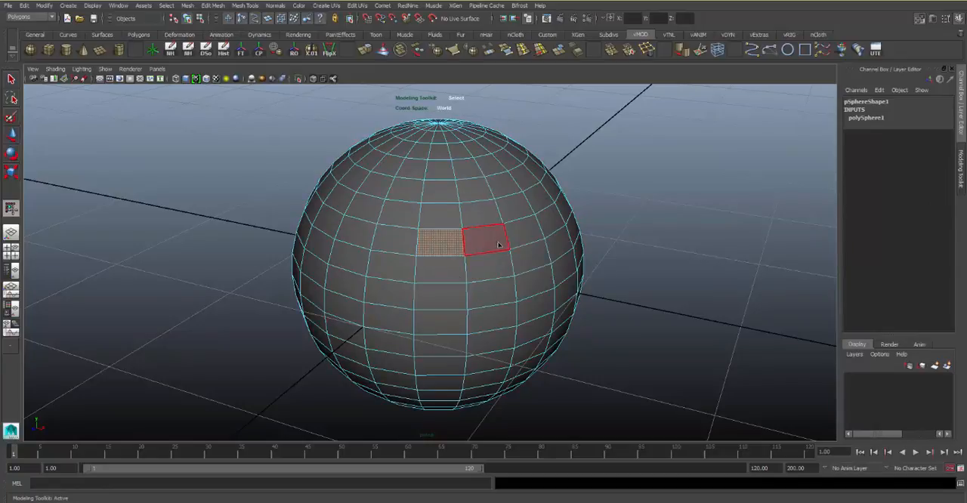
left_click(499, 244)
Switch the sphere to edge mode and select single edges, and pick a vertex in vertex mode
right_click_drag(494, 226, 497, 192)
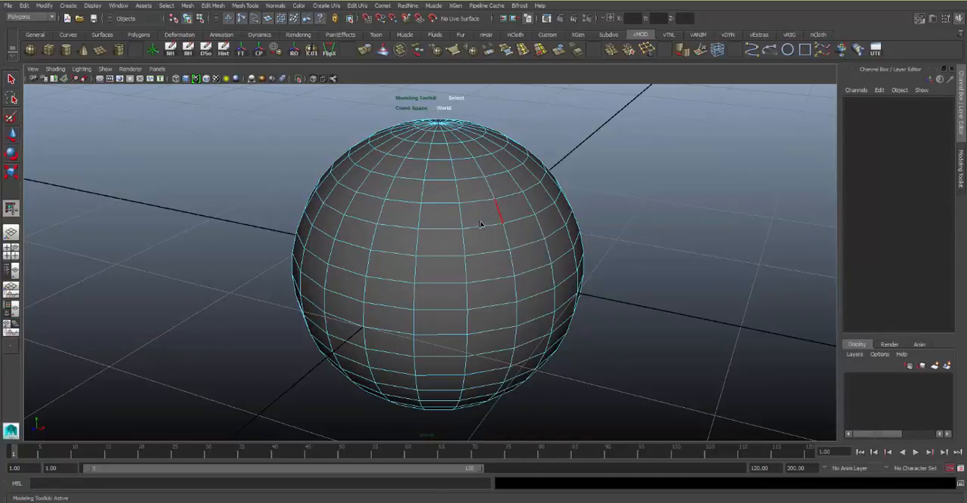
left_click(500, 257)
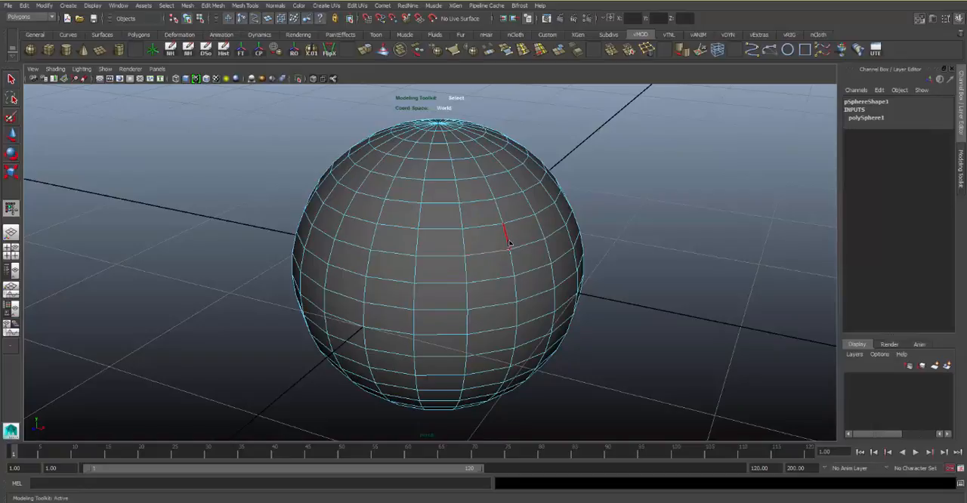
right_click_drag(491, 238, 449, 234)
left_click(467, 231)
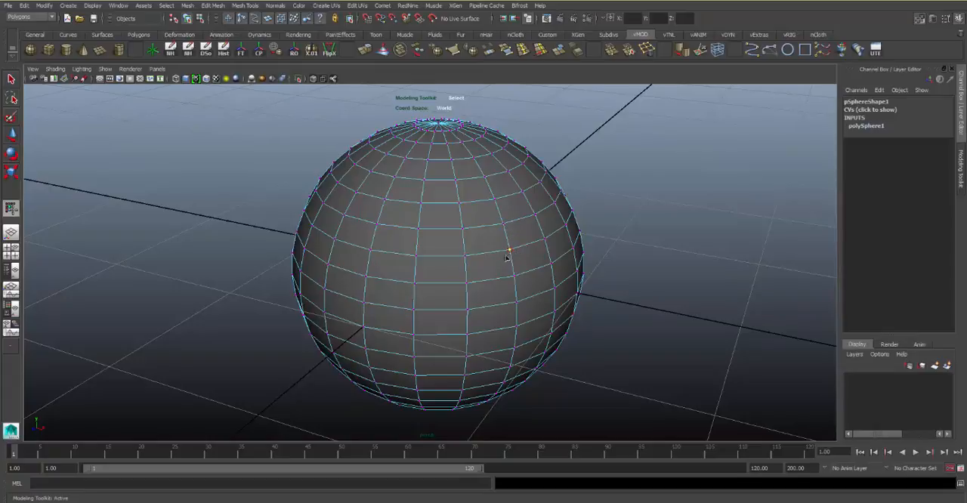
Return the sphere to object mode and select it as a whole object
right_click(484, 216)
left_click(514, 201)
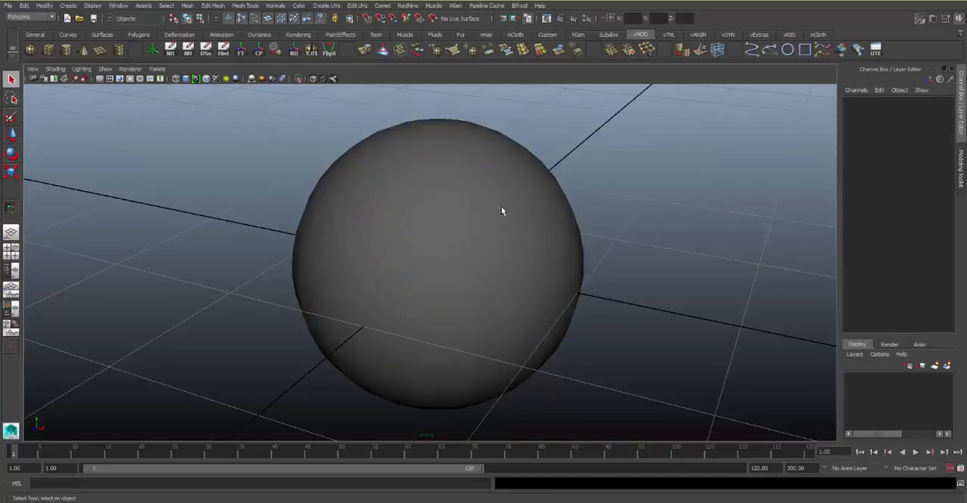
left_click(525, 242)
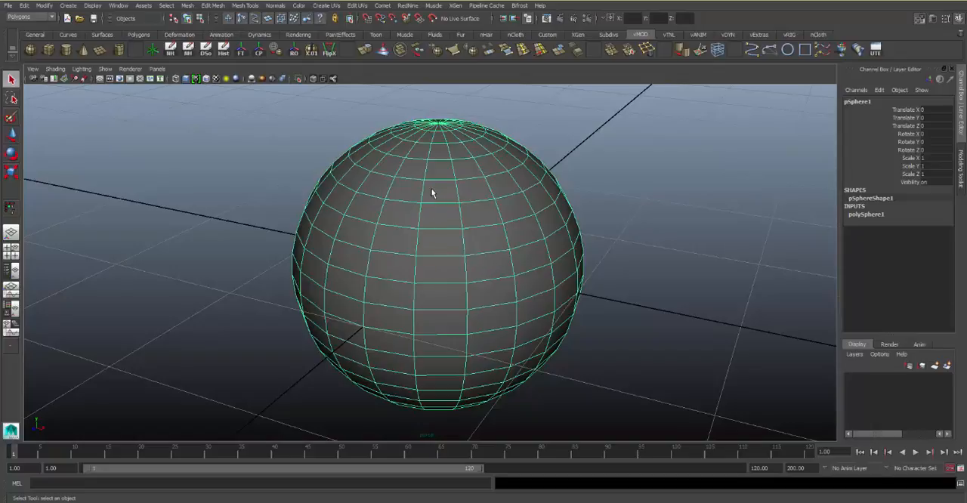
In face mode, select single front faces and all faces of the sphere, and clear the selection
right_click(421, 217)
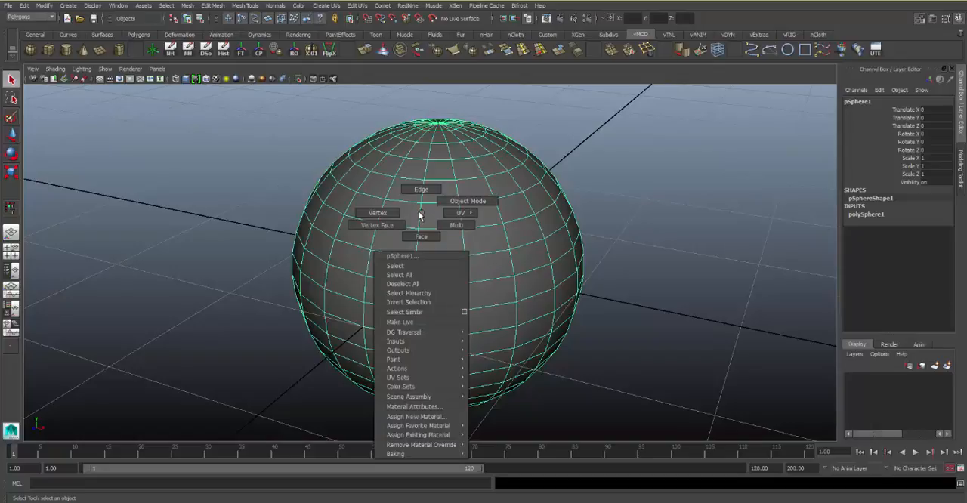
right_click_drag(421, 217, 420, 236)
left_click(492, 239)
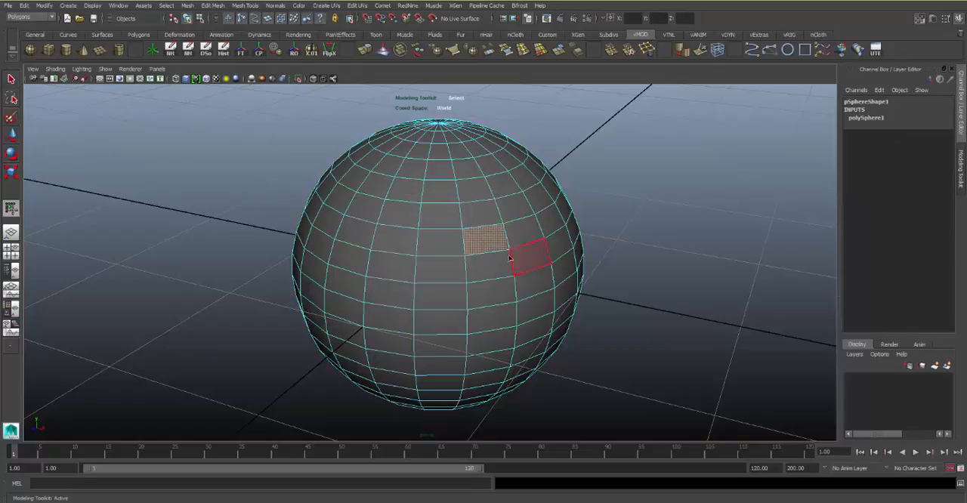
left_click(442, 243)
double_click(456, 244)
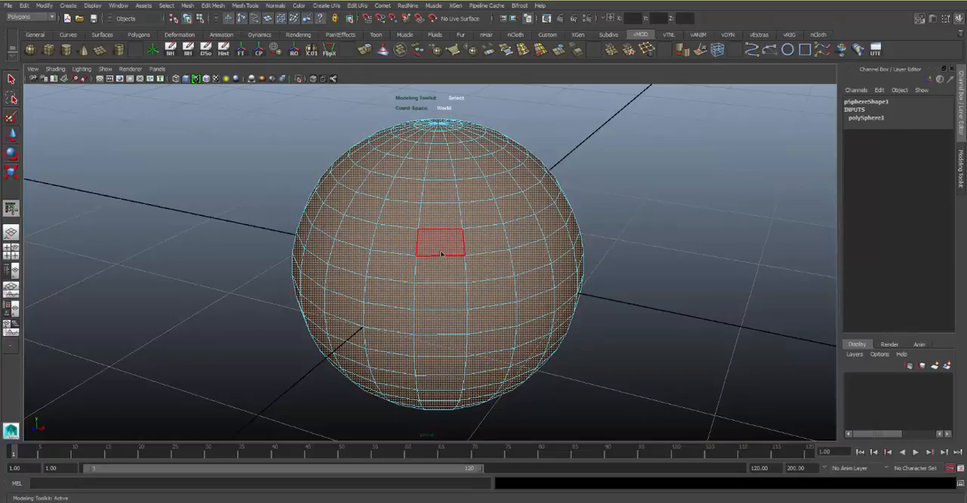
left_click(622, 170)
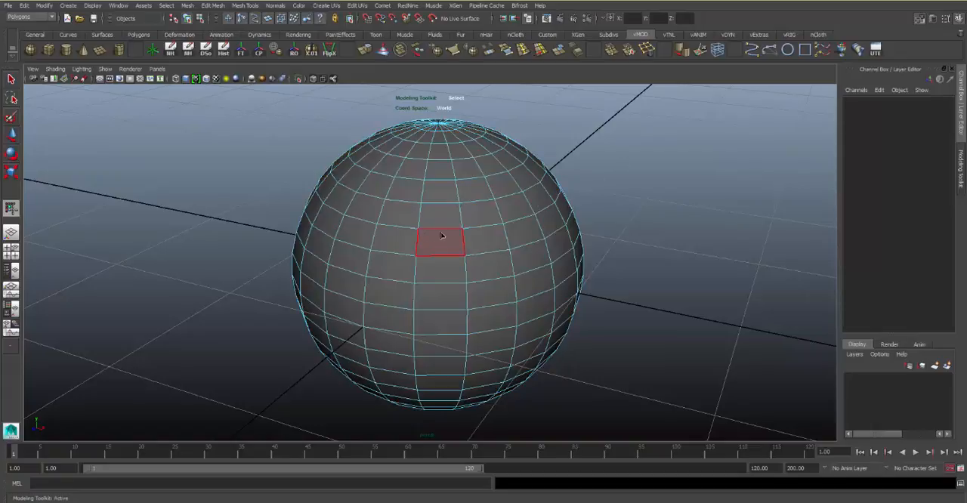
Build a selection of eight faces scattered over three rows around the middle of the sphere's front side
left_click(440, 242)
left_click(492, 242, "shift")
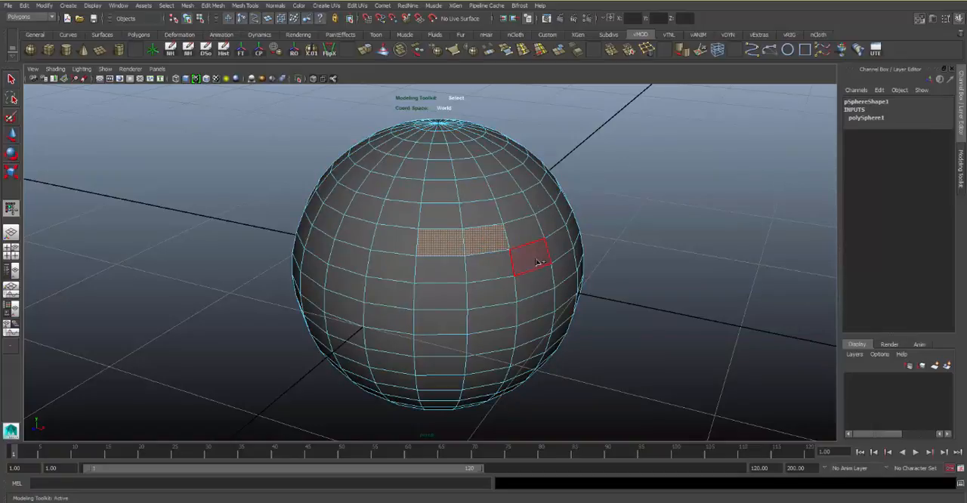
left_click(531, 258, "shift")
left_click(497, 297, "shift")
left_click(436, 297, "shift")
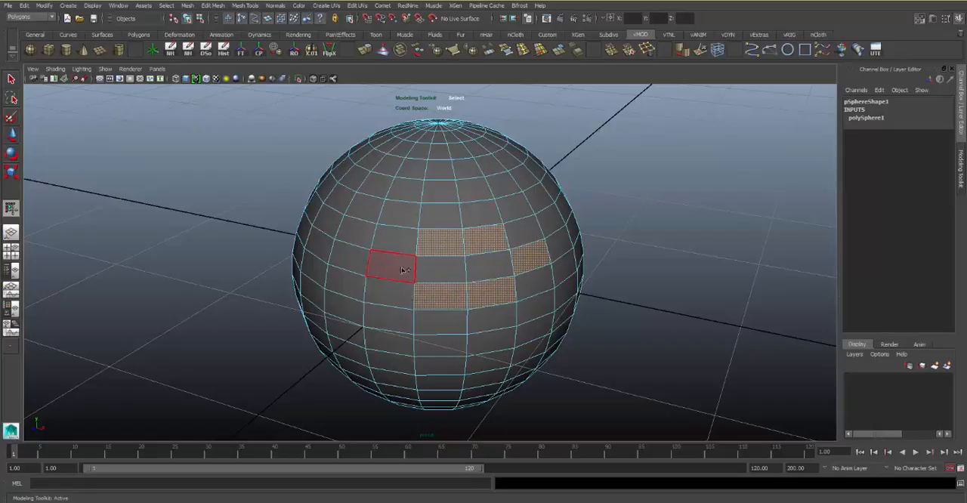
left_click(389, 264, "shift")
left_click(348, 258, "shift")
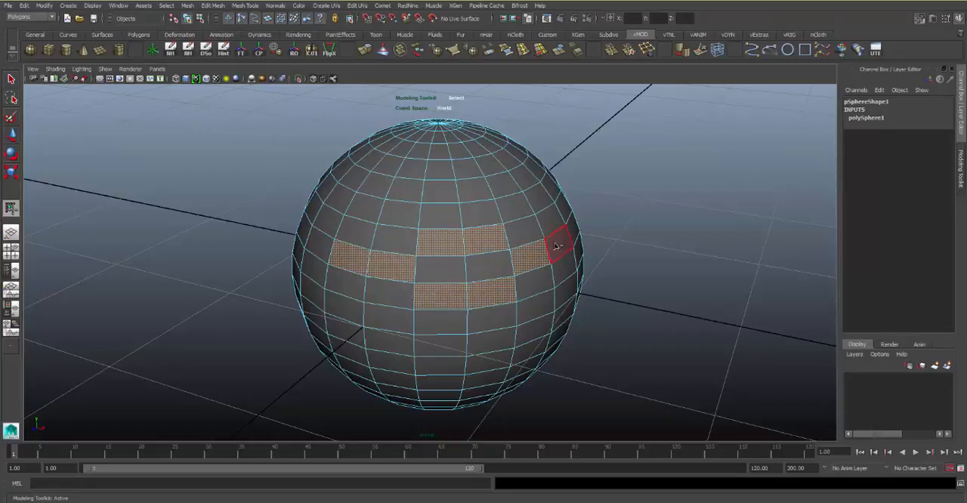
left_click(559, 245, "shift")
Add two adjacent faces above and two adjacent faces below the selected central faces
left_click(454, 217, "shift")
left_click(480, 214, "shift")
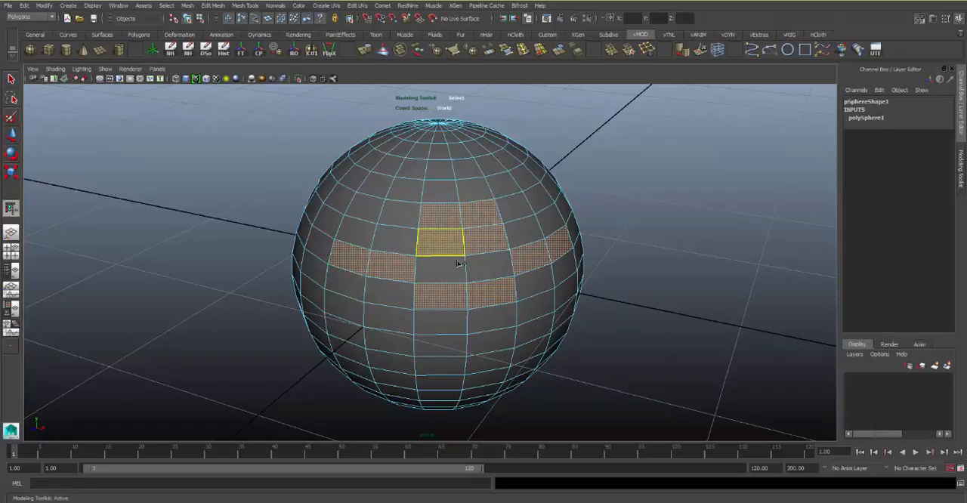
left_click(440, 322, "shift")
left_click(487, 323, "shift")
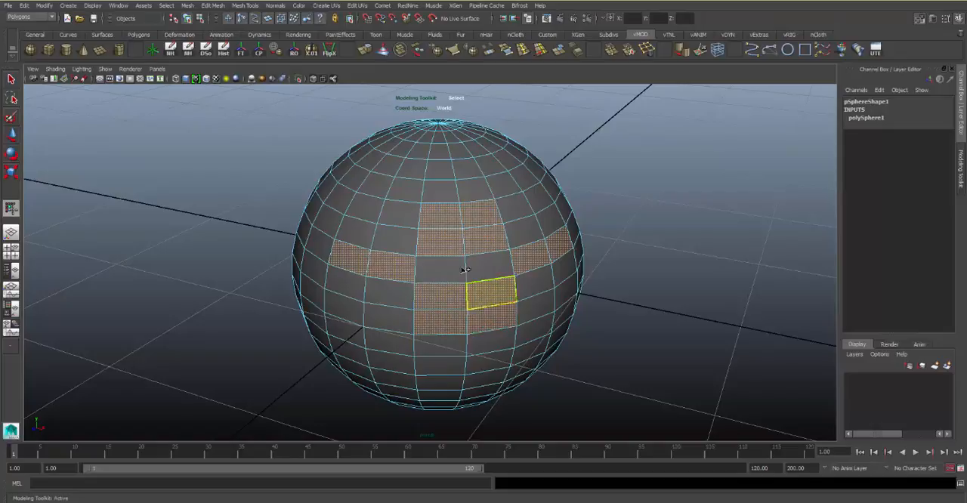
Remove the topmost two and lowest two faces from the face selection
left_click(449, 218, "ctrl")
left_click(473, 213, "ctrl")
left_click(487, 320, "ctrl")
left_click(452, 320, "ctrl")
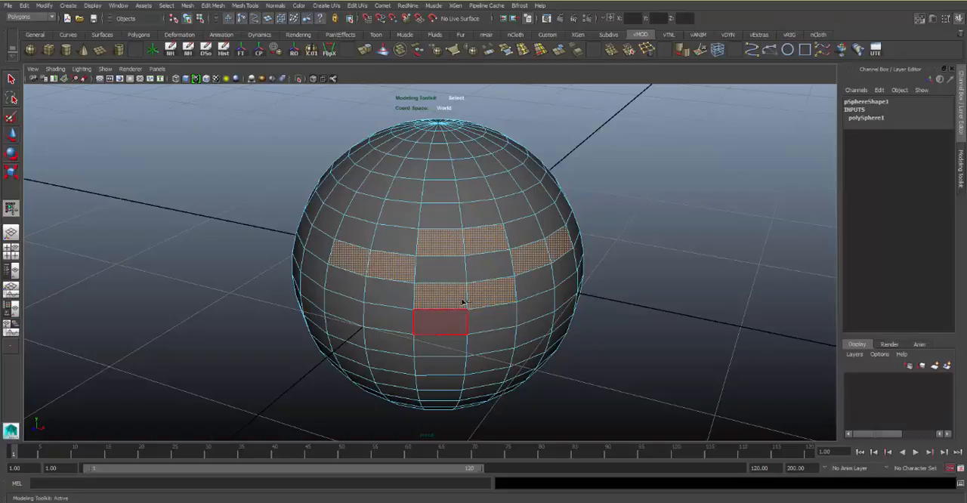
Fill the two-face gap in the middle row and deselect the faces above and below, leaving one continuous strip
left_click(440, 269, "shift")
left_click(490, 268, "shift")
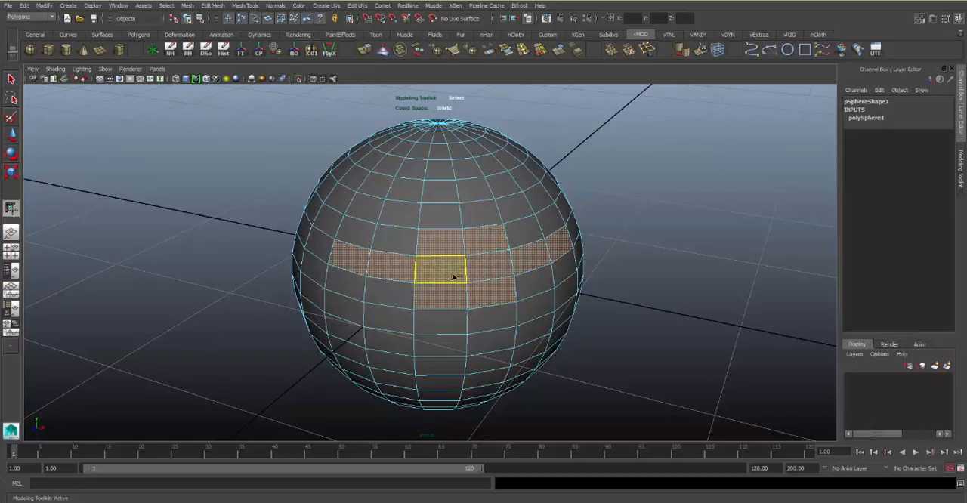
left_click(488, 244, "ctrl")
left_click(439, 243, "ctrl")
left_click(439, 295, "ctrl")
left_click(487, 295, "ctrl")
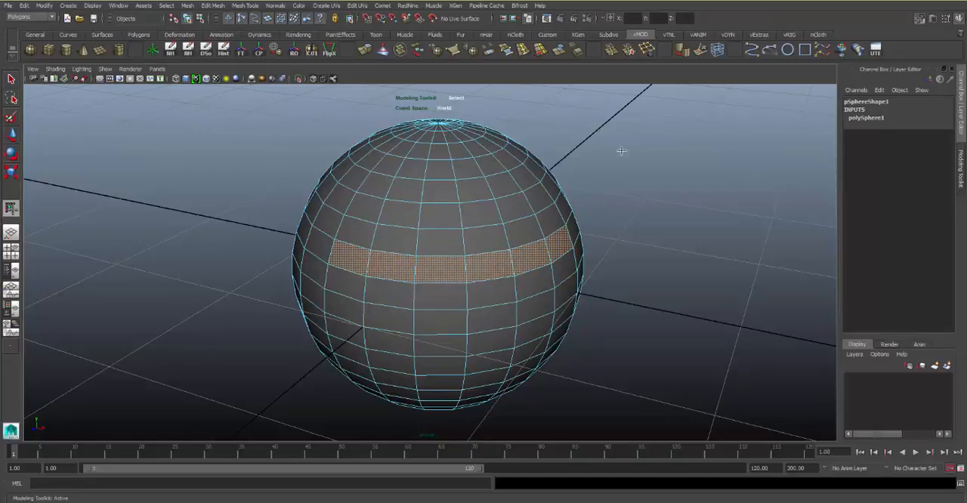
Clear the strip selection and select several adjacent faces one by one along a middle row of the sphere
left_click(577, 148)
left_click_drag(504, 225, 602, 186, "alt")
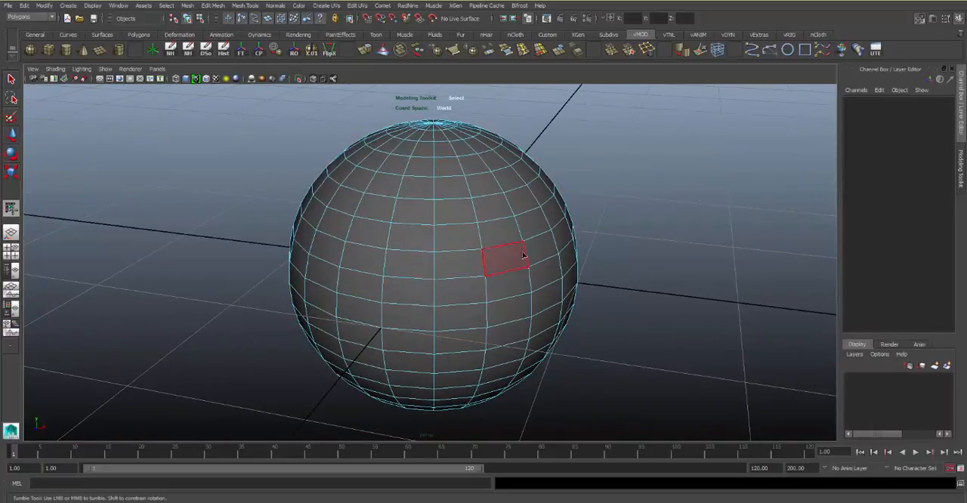
left_click(422, 263)
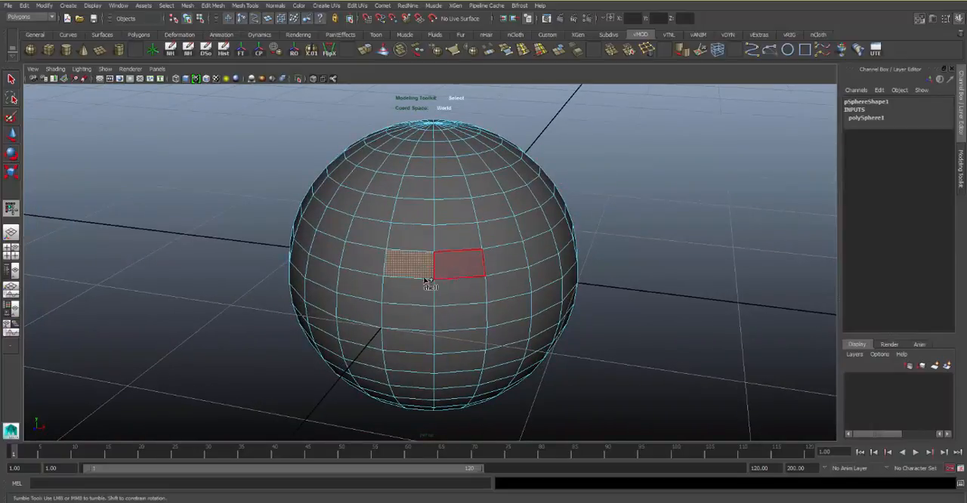
left_click(473, 270, "shift")
left_click(512, 268, "shift")
left_click_drag(559, 250, 364, 344, "ctrl")
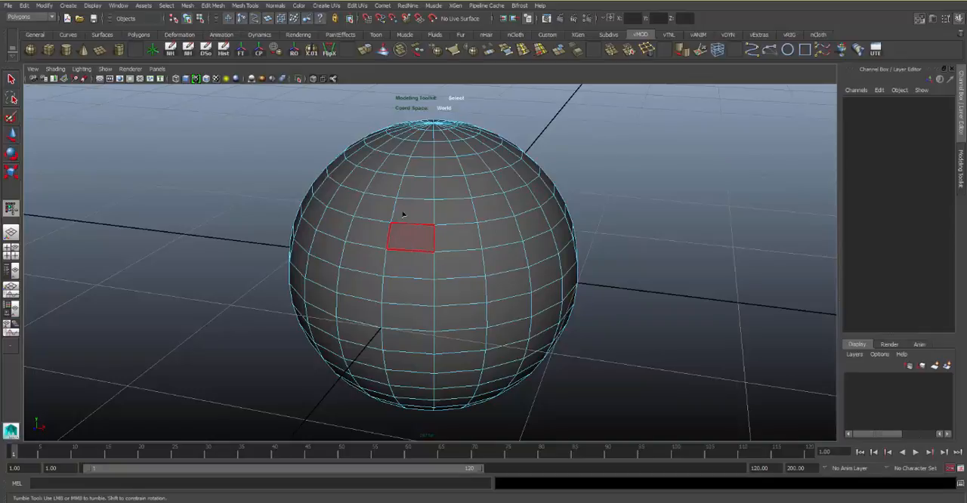
Select a horizontal face loop around the sphere, adding a crossing vertical loop and a second horizontal loop two rows below
left_click_drag(454, 260, 388, 238, "alt")
right_click_drag(388, 238, 416, 242, "alt")
middle_click_drag(377, 253, 387, 234, "alt")
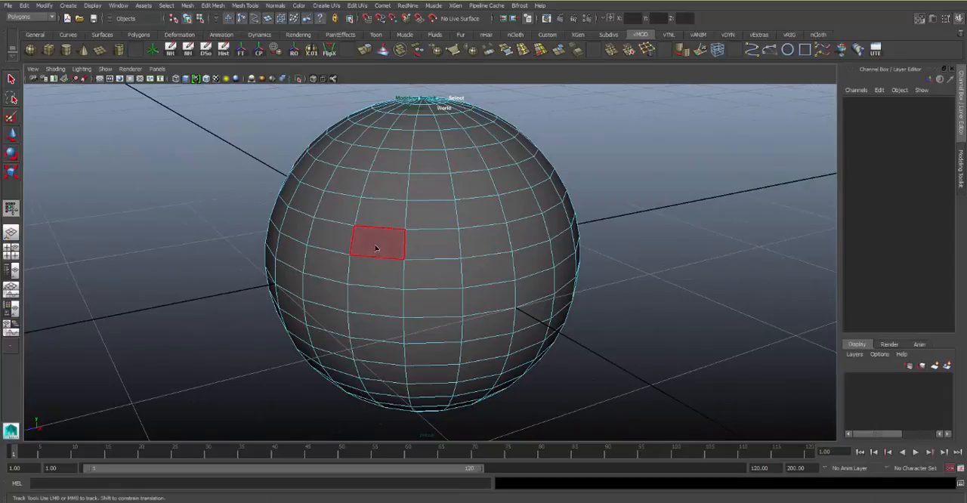
left_click(376, 247)
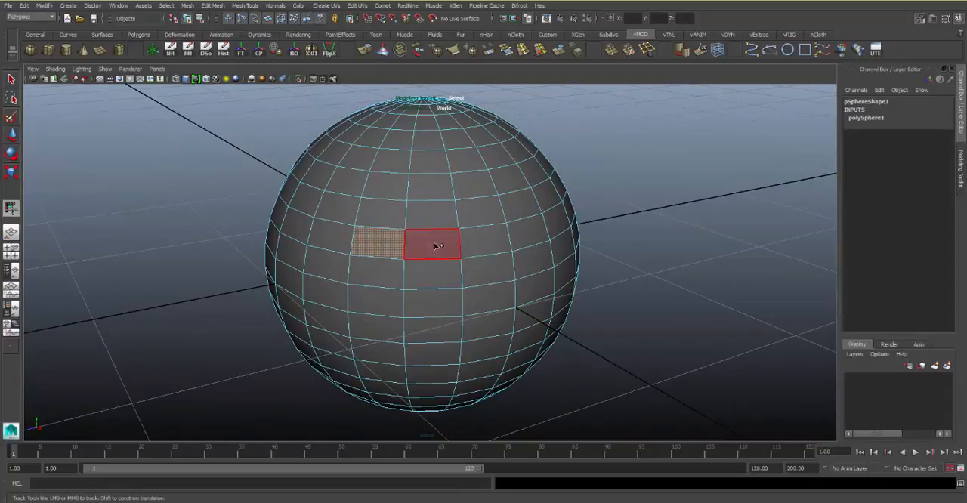
double_click(435, 246, "shift")
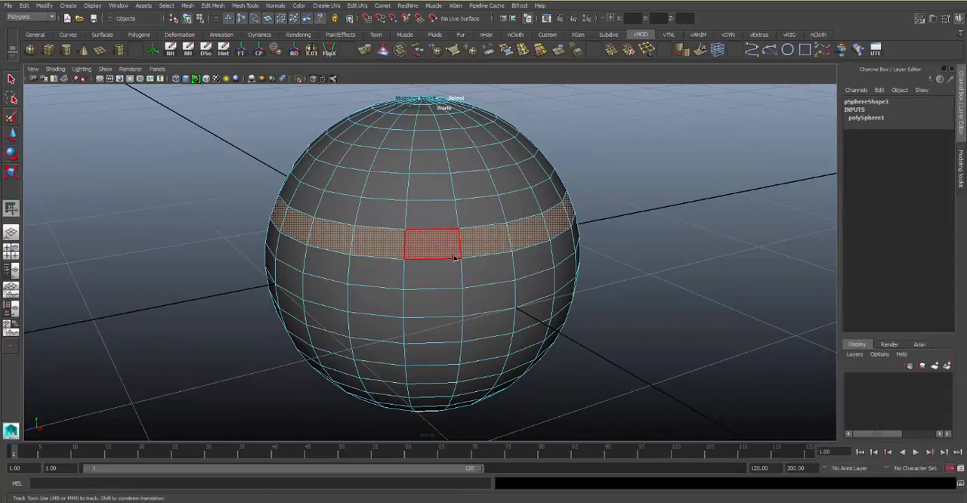
double_click(447, 308, "shift")
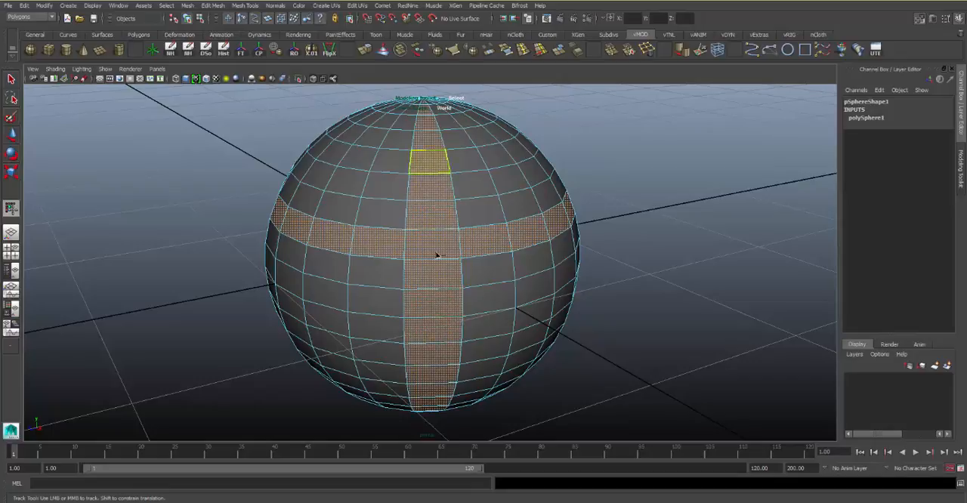
double_click(541, 293, "shift")
Add a third horizontal face loop on the lower half of the sphere to the selection
left_click_drag(433, 318, 468, 256, "alt")
middle_click_drag(467, 255, 458, 233, "alt")
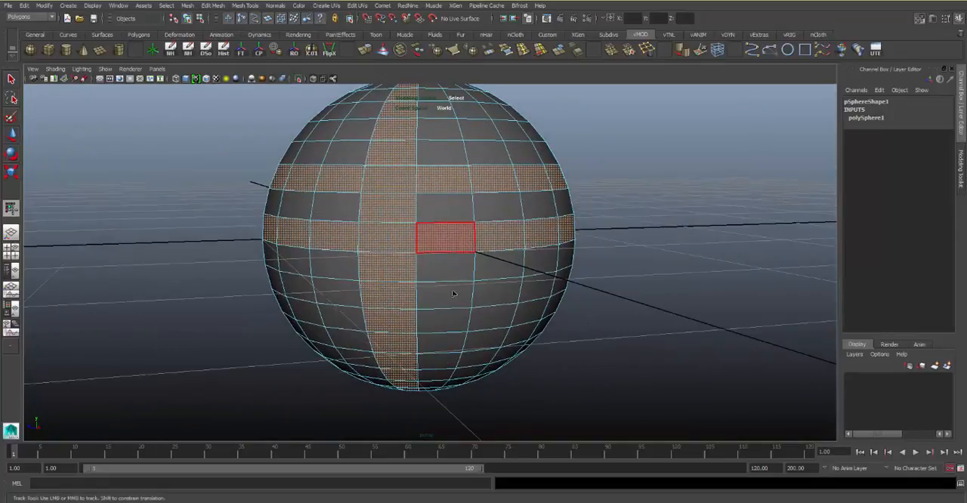
left_click(446, 297, "shift")
double_click(507, 292, "shift")
Add two more vertical face loops to the selection, and clear the whole face selection
middle_click_drag(505, 266, 520, 275, "alt")
left_click_drag(530, 168, 528, 212, "alt")
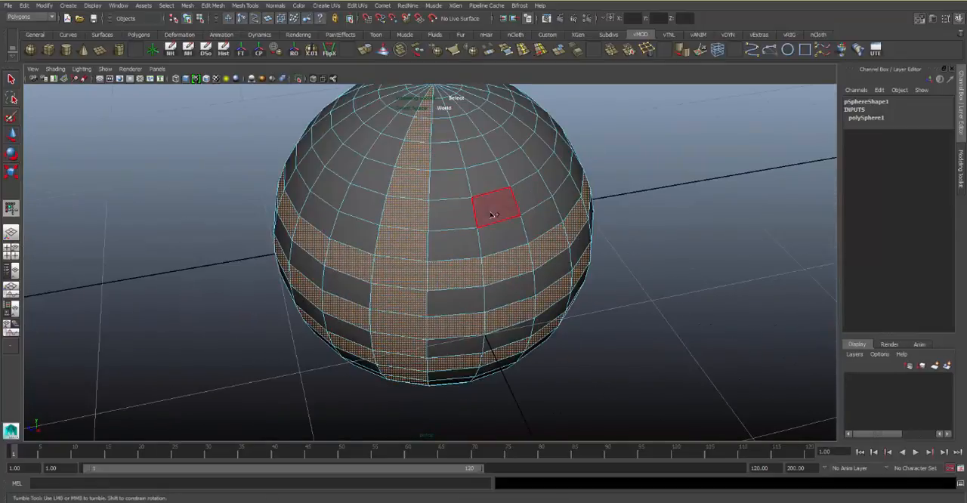
double_click(498, 227, "shift")
double_click(539, 160, "shift")
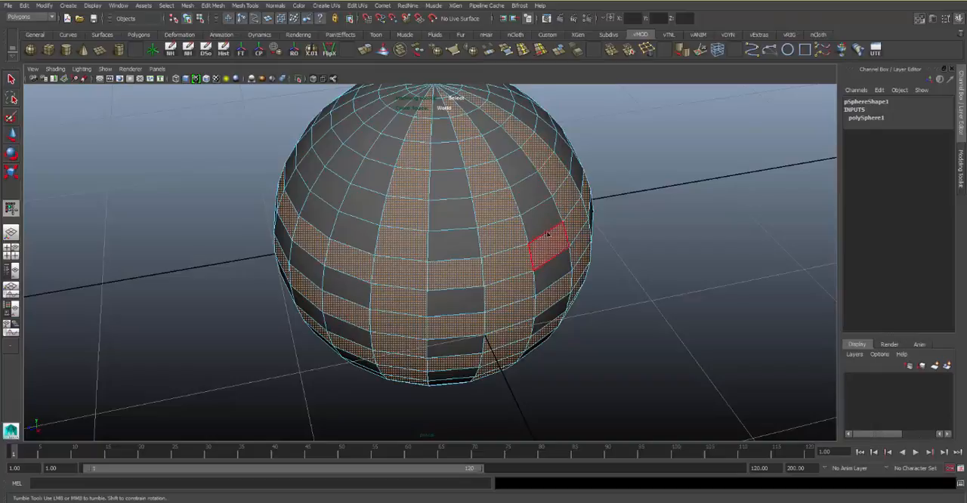
left_click_drag(552, 240, 448, 229, "alt")
left_click(644, 137)
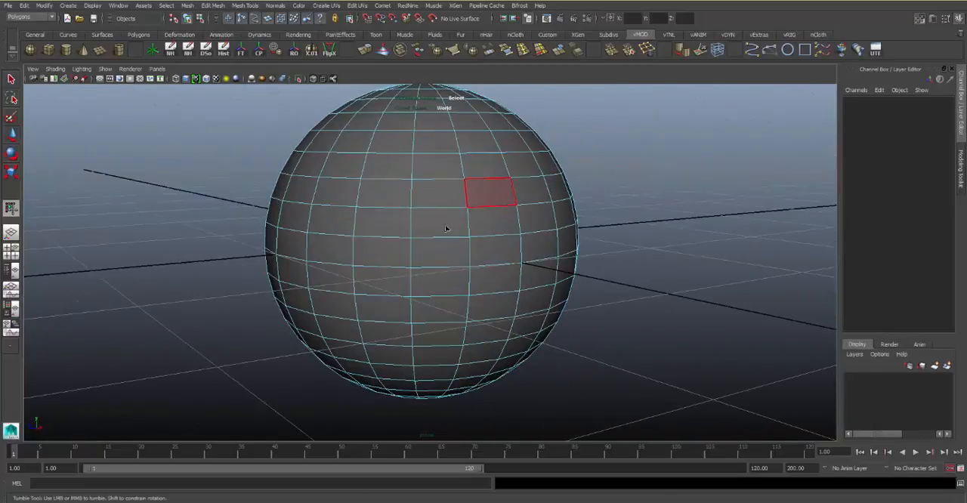
Switch to edge mode, select neighbouring horizontal edge loops on the front, and clear them to pick a single edge again
right_click_drag(441, 200, 442, 164)
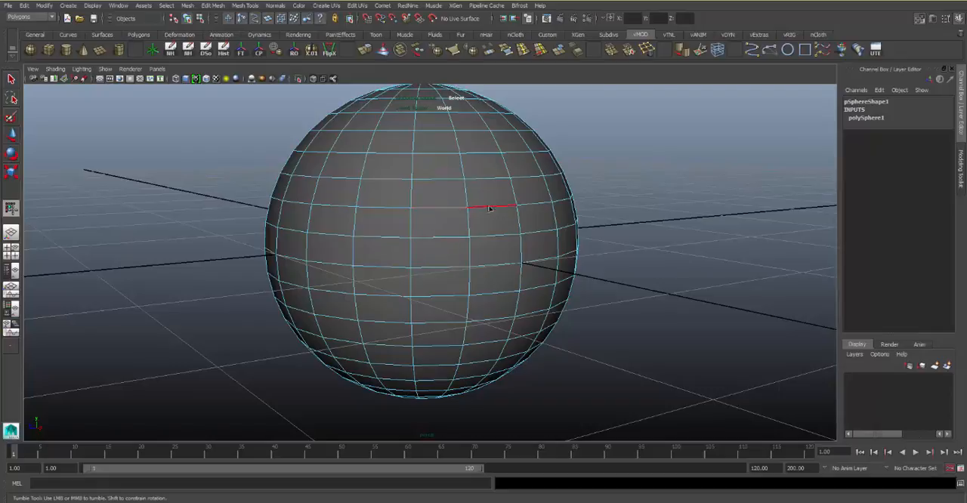
left_click(620, 167)
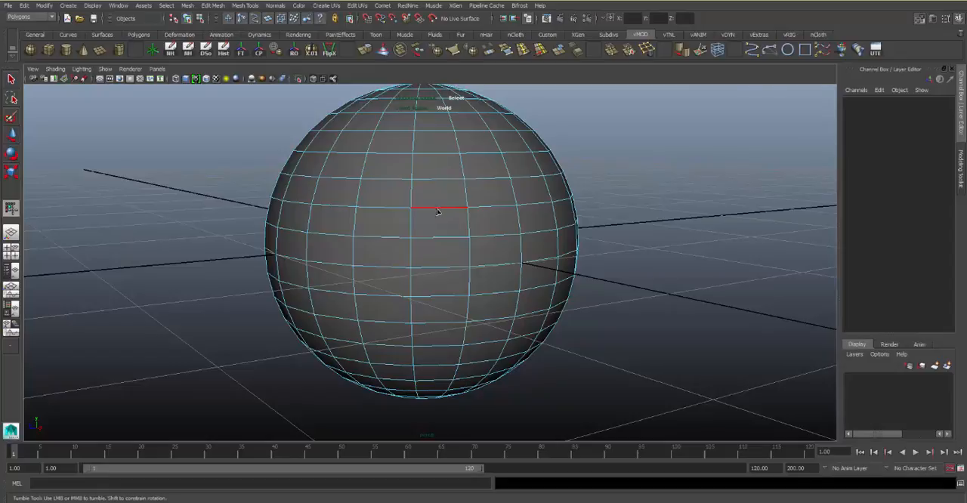
left_click(437, 212)
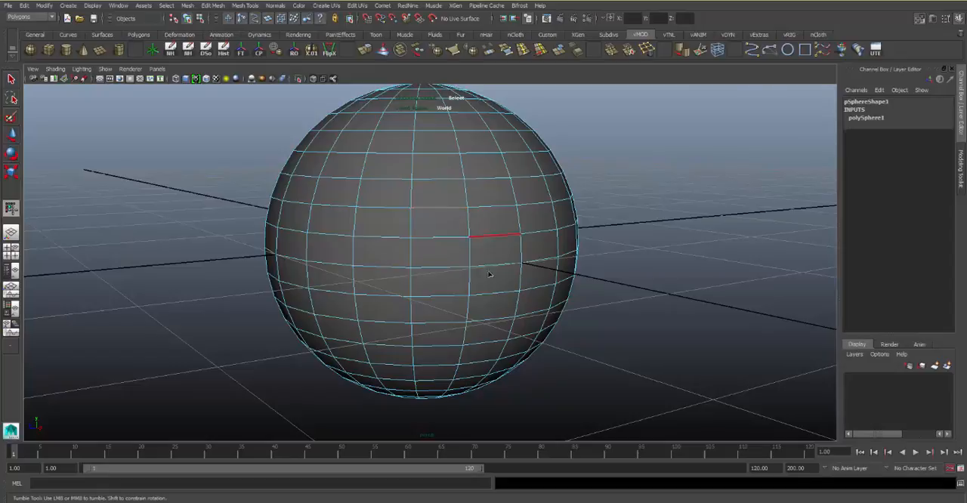
double_click(439, 238, "shift")
left_click(626, 171)
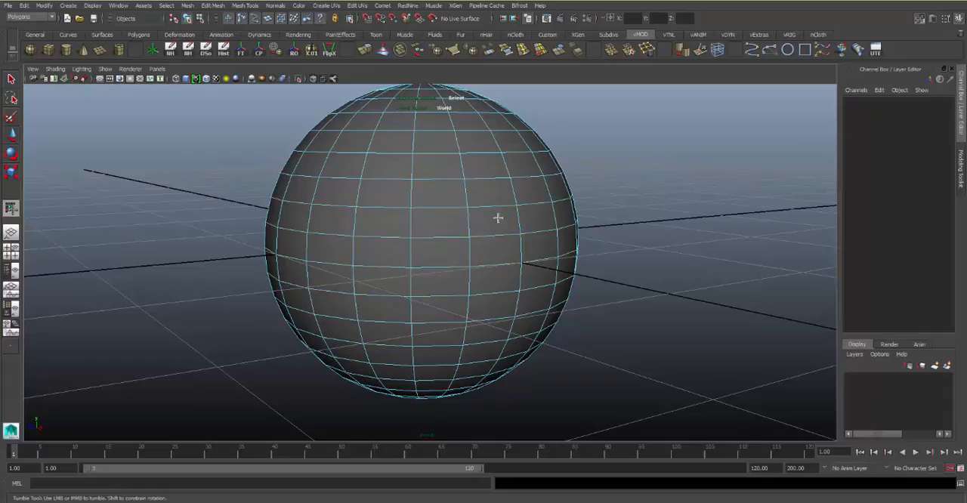
left_click(444, 210)
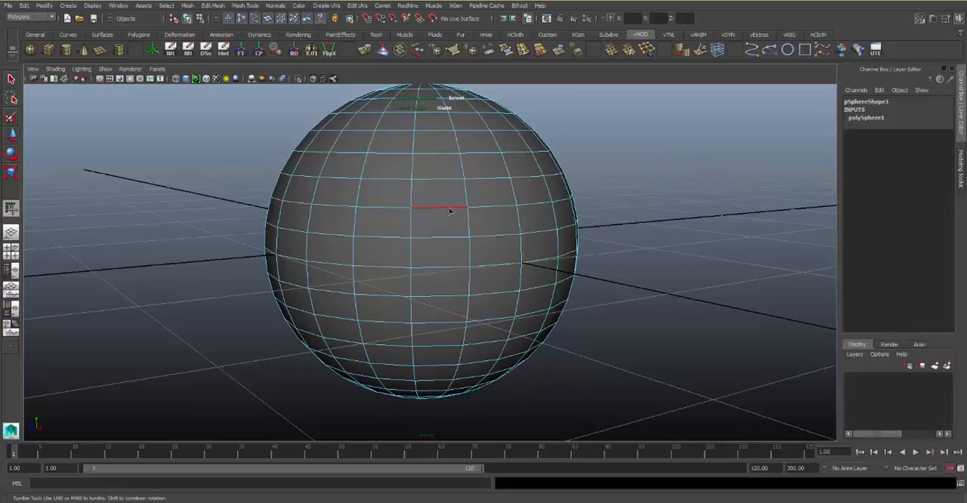
Clear the edge selection and select a horizontal edge loop around the upper half of the sphere
left_click(448, 211, "ctrl")
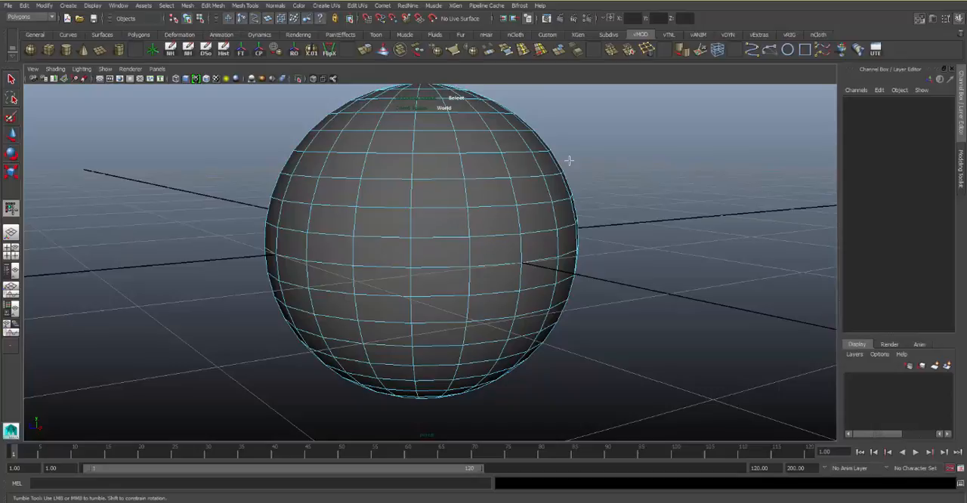
middle_click_drag(510, 206, 545, 229, "alt")
right_click_drag(546, 230, 510, 195, "alt")
left_click_drag(510, 195, 466, 199, "alt")
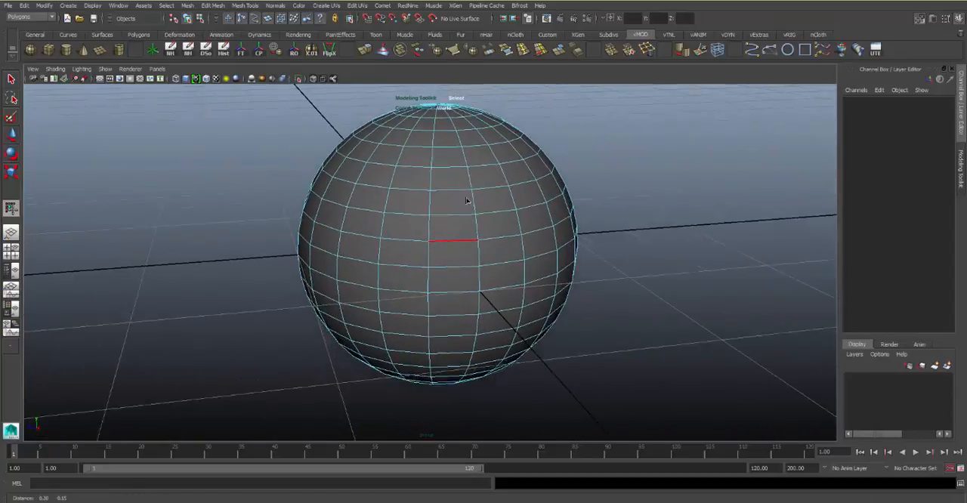
right_click_drag(466, 198, 453, 204, "alt")
left_click_drag(454, 205, 367, 220, "alt")
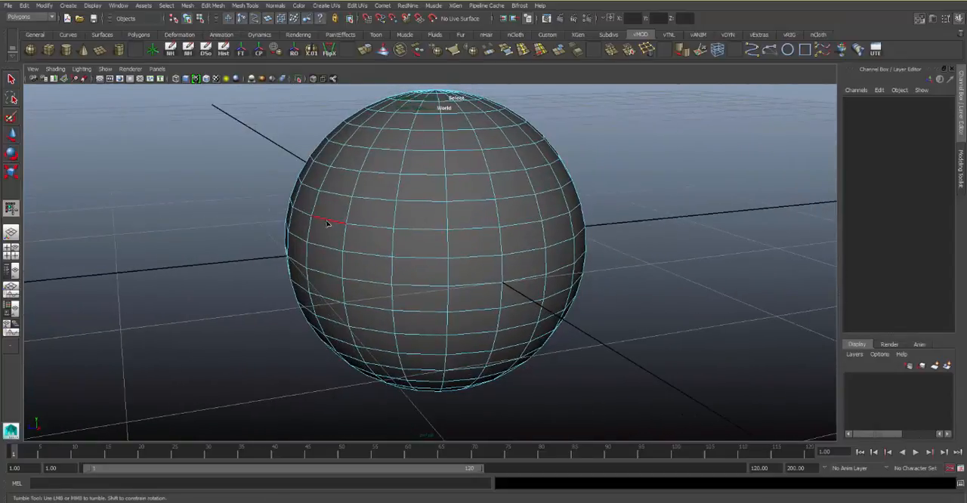
left_click(326, 224)
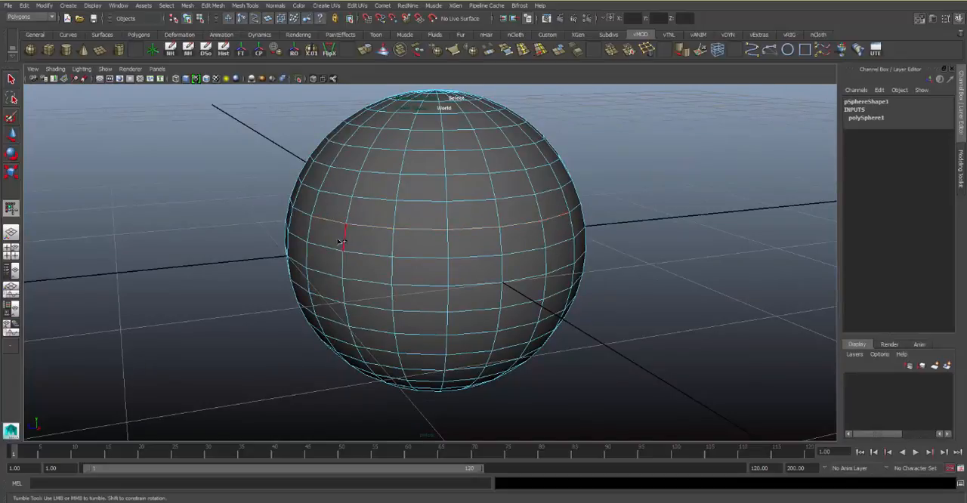
Replace the edge selection with another horizontal edge loop nearer the sphere's middle, and clear it
left_click_drag(498, 233, 463, 250, "alt")
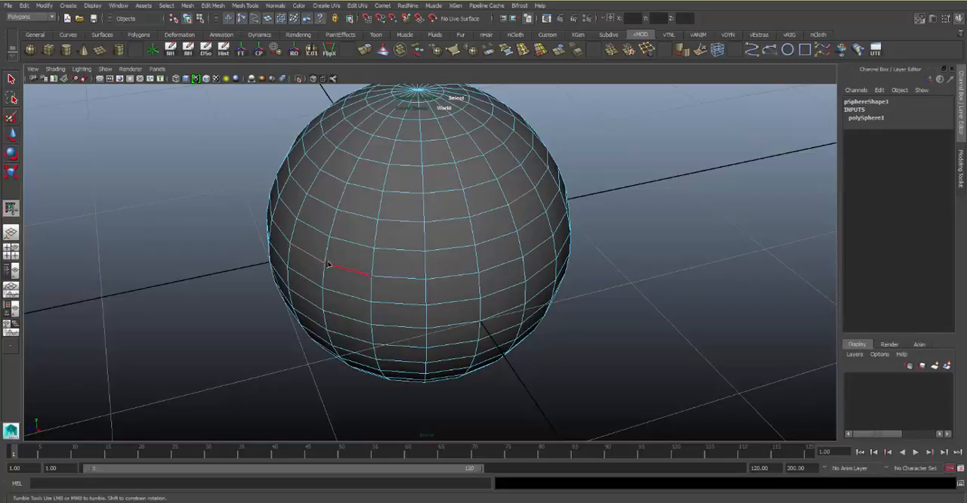
left_click(612, 165)
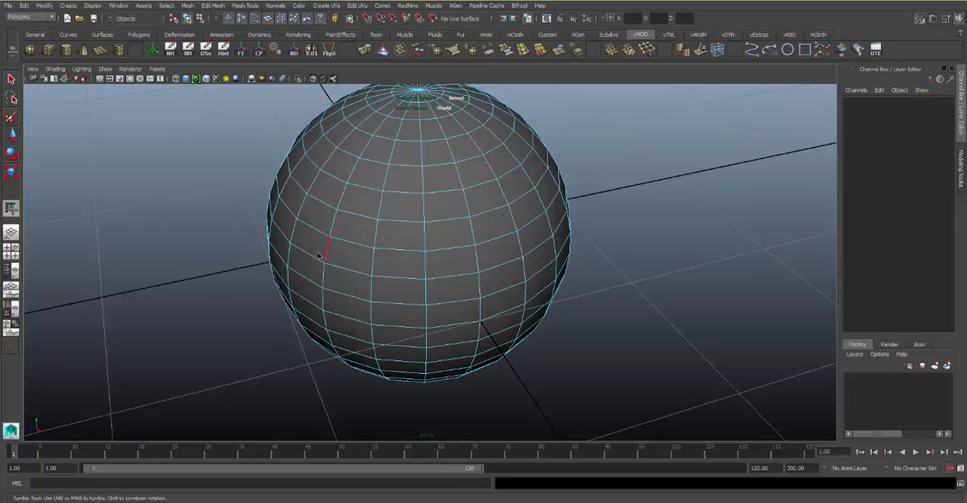
left_click(373, 269)
double_click(562, 231, "shift")
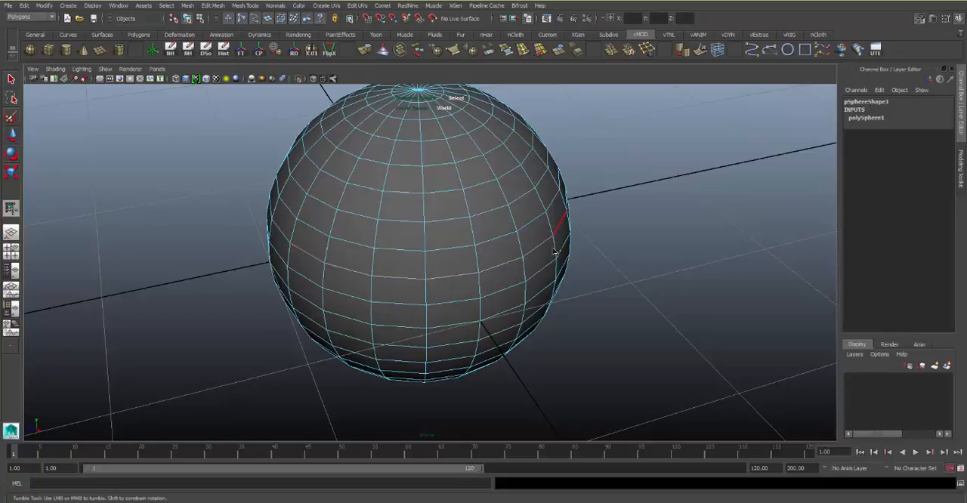
left_click(641, 153)
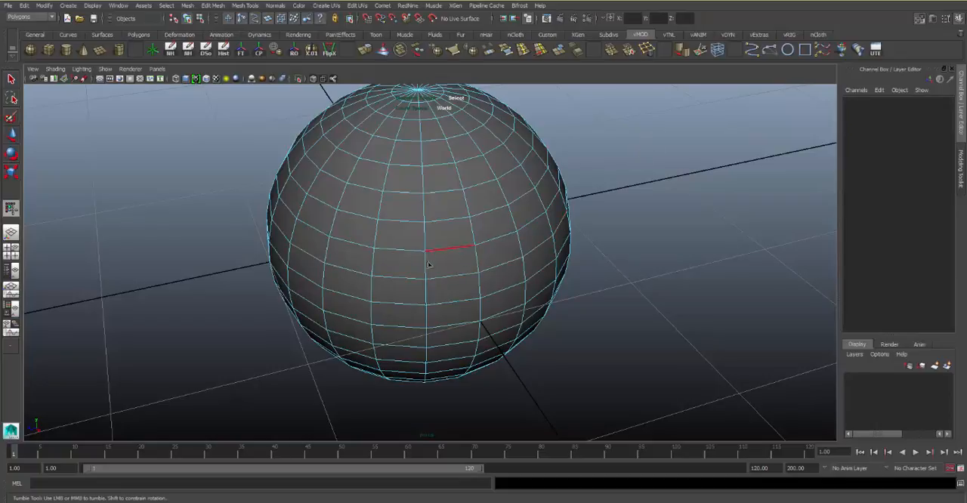
Switch to vertex mode, select a vertex loop on the sphere's front plus further vertices below it, and clear the selection
left_click_drag(452, 271, 473, 239, "alt")
right_click_drag(473, 240, 451, 216, "alt")
left_click_drag(451, 216, 444, 205, "alt")
right_click_drag(444, 205, 400, 204)
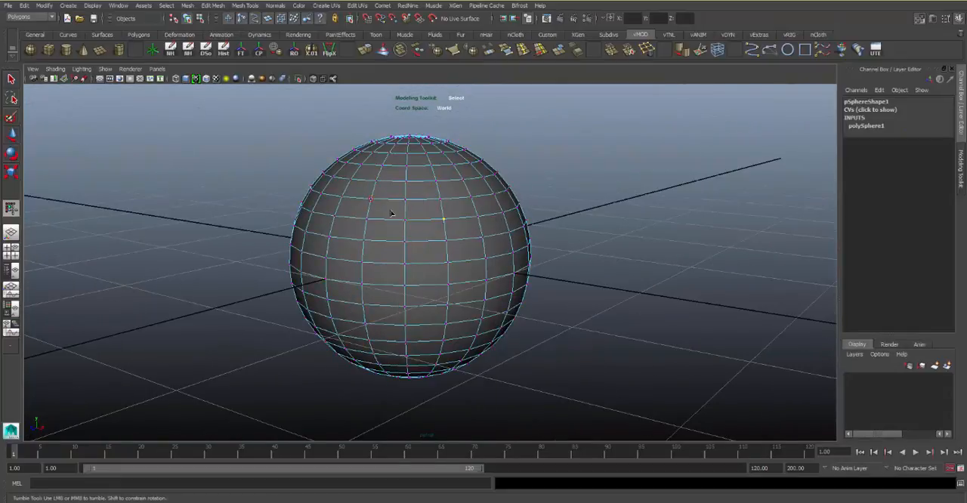
scroll(384, 240, "up", 5)
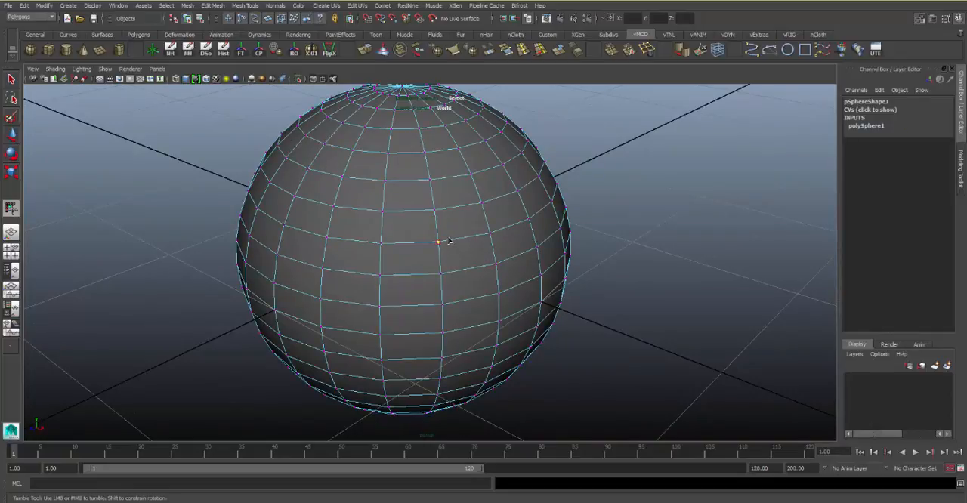
double_click(491, 235, "shift")
left_click(494, 264, "shift")
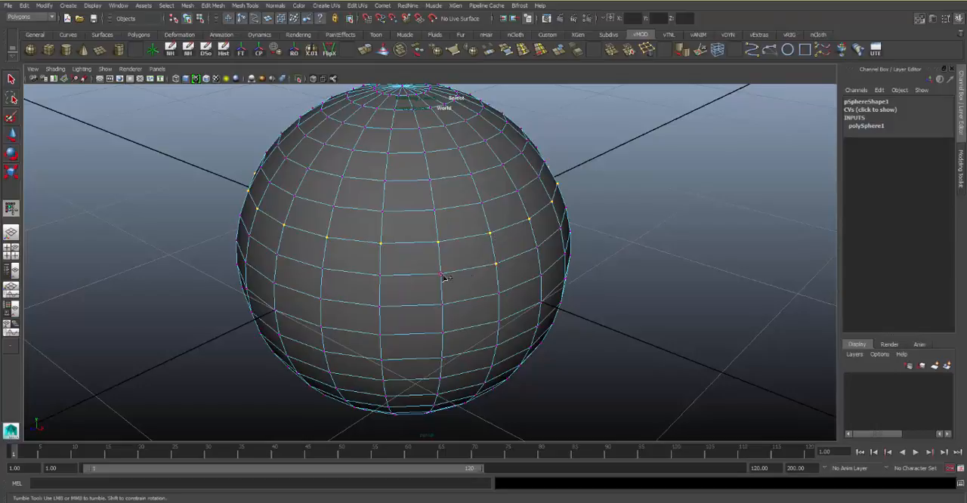
double_click(443, 334, "shift")
left_click(597, 177)
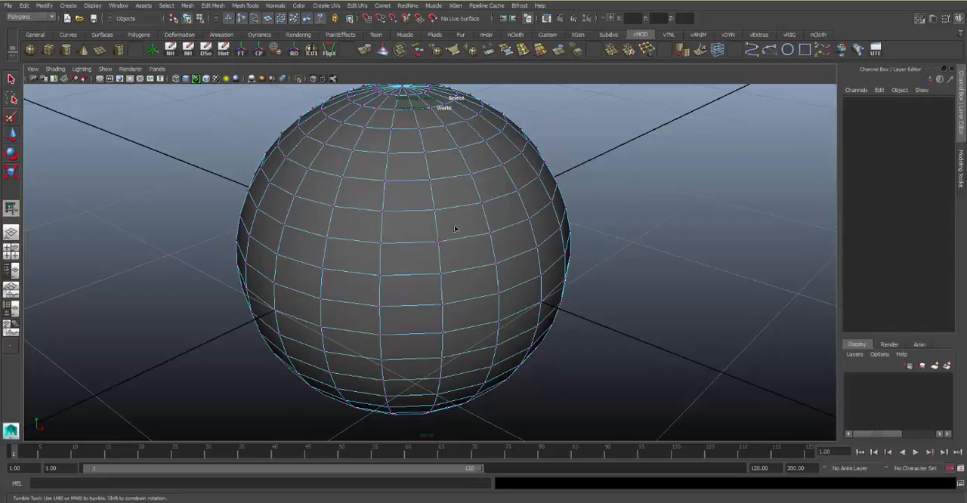
Leave vertex mode and return the sphere to object mode
left_click_drag(454, 225, 438, 222, "alt")
right_click_drag(426, 200, 466, 196)
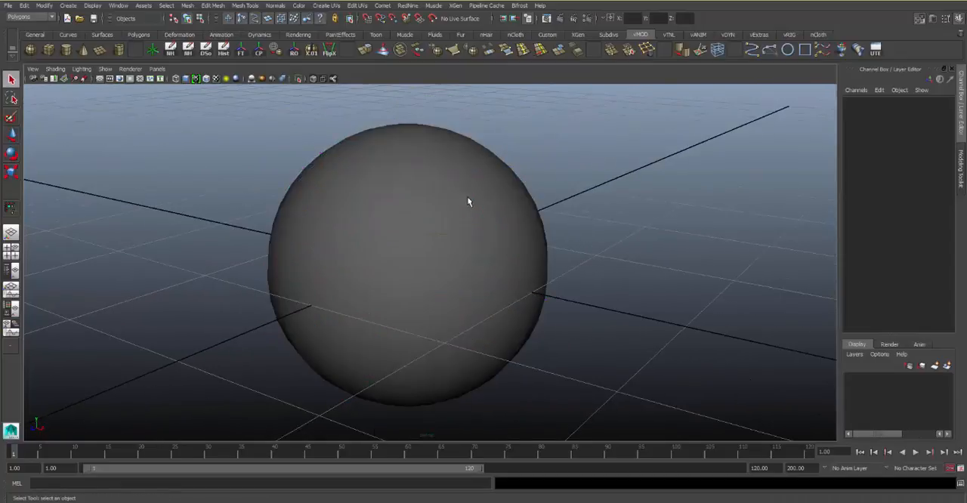
left_click(471, 218)
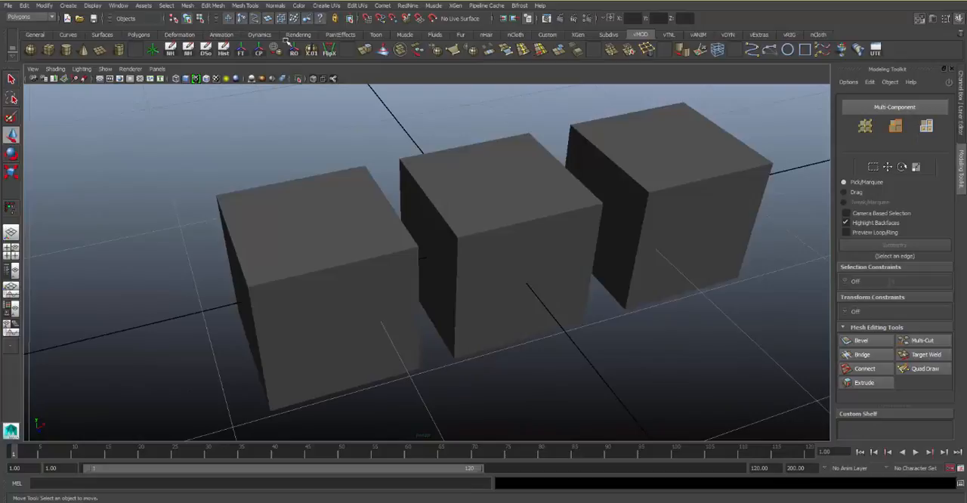
Display wireframe on the shaded cubes and smooth all three cubes with one division
left_click(204, 81)
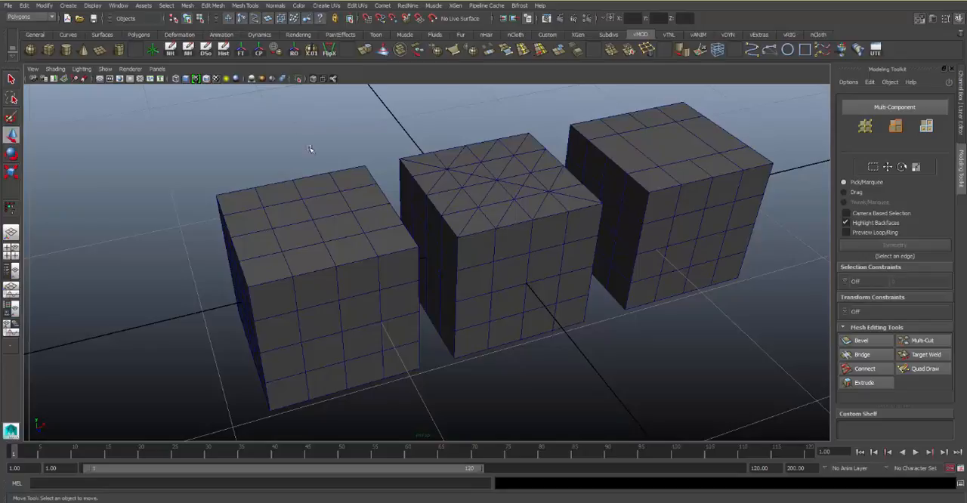
left_click(313, 185)
left_click_drag(503, 96, 729, 363, "shift")
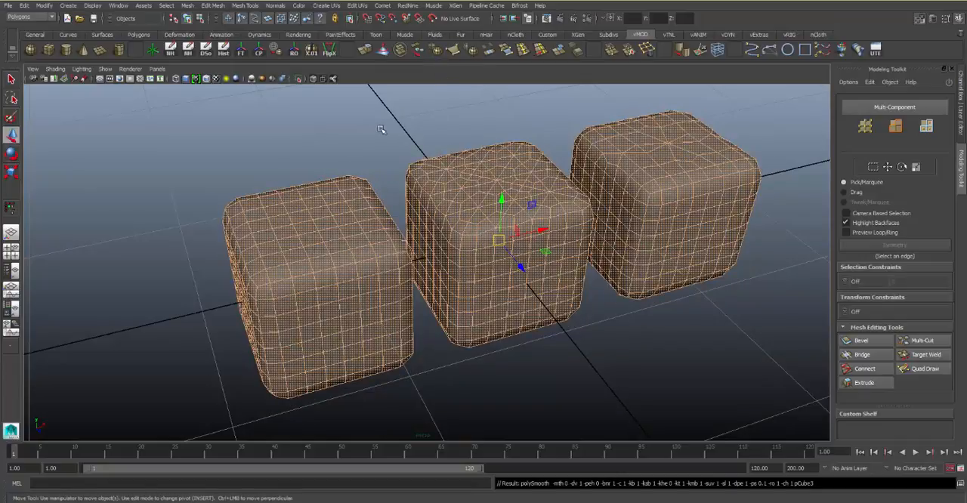
left_click(390, 147)
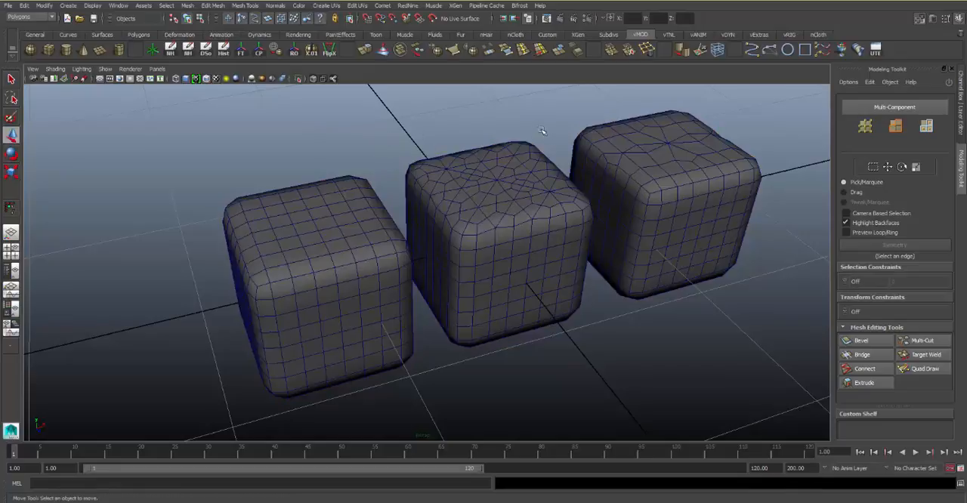
Select the cube with the regular quad grid and examine its smoothed topology from above
left_click_drag(532, 151, 527, 190, "alt")
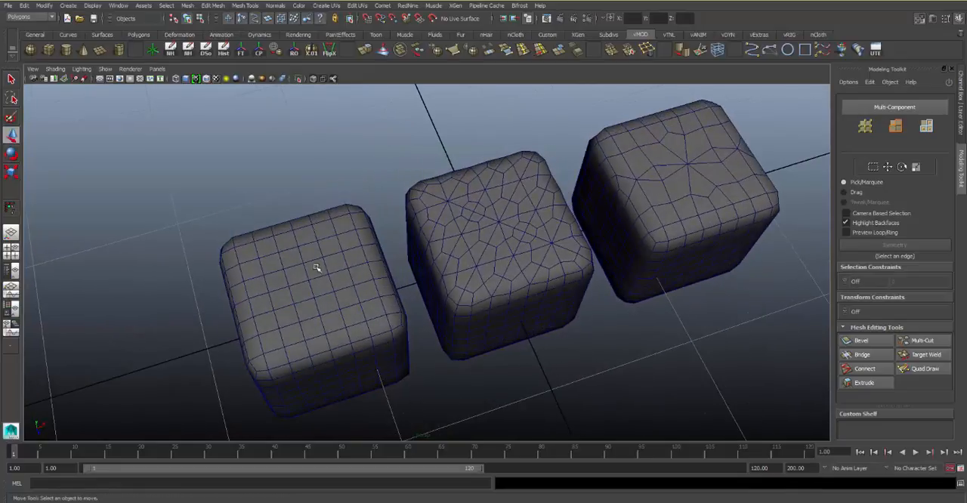
left_click(316, 306)
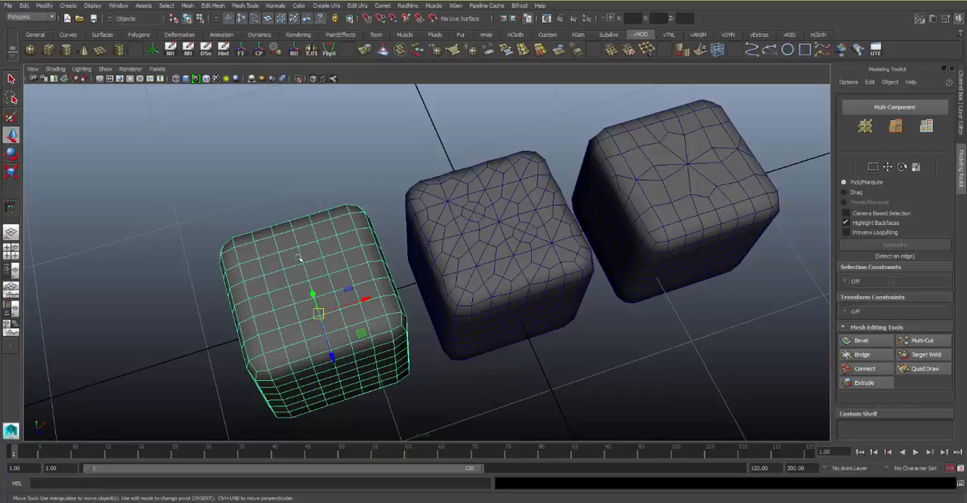
left_click_drag(469, 266, 449, 244, "alt")
middle_click_drag(394, 226, 403, 229, "alt")
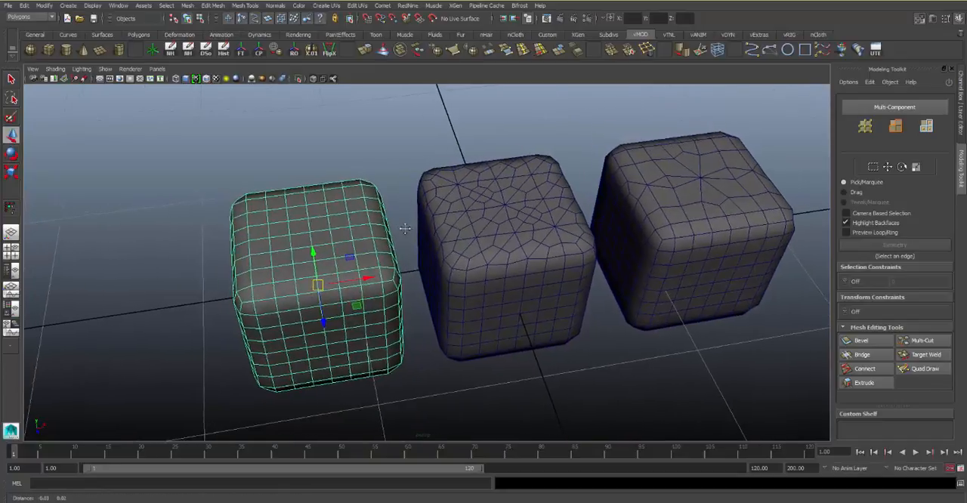
Select the middle cube and examine up close how its triangulated top face was smoothed
left_click_drag(465, 227, 449, 238, "alt")
middle_click_drag(450, 239, 378, 258, "alt")
left_click_drag(378, 258, 415, 259, "alt")
middle_click_drag(415, 259, 446, 244, "alt")
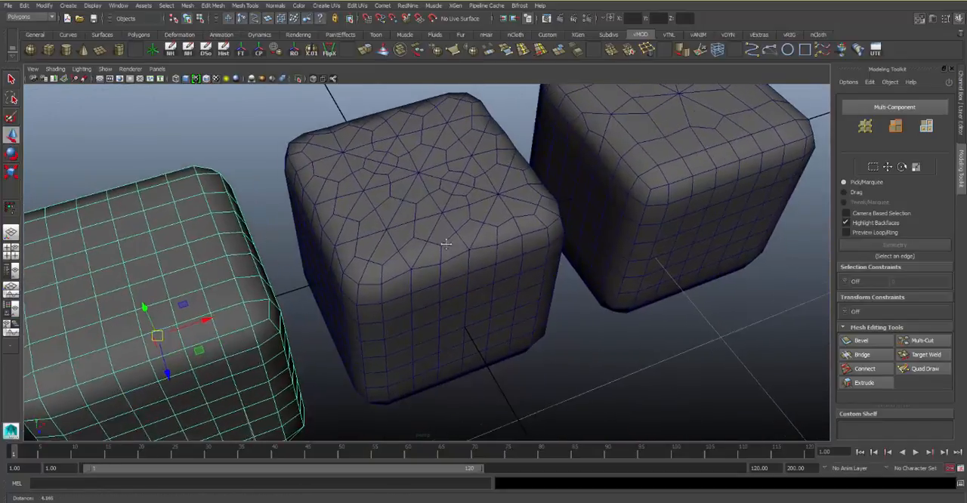
left_click_drag(447, 244, 464, 240, "alt")
left_click(463, 240)
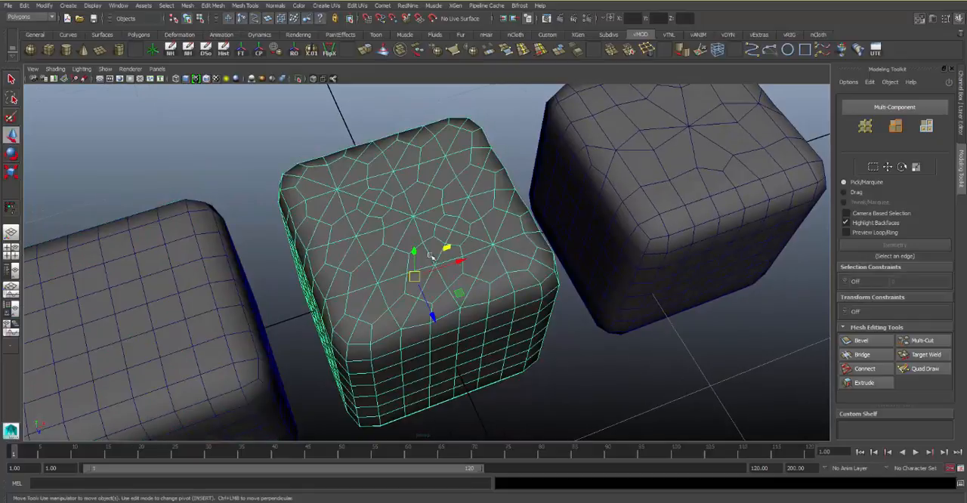
left_click_drag(447, 308, 476, 273, "alt")
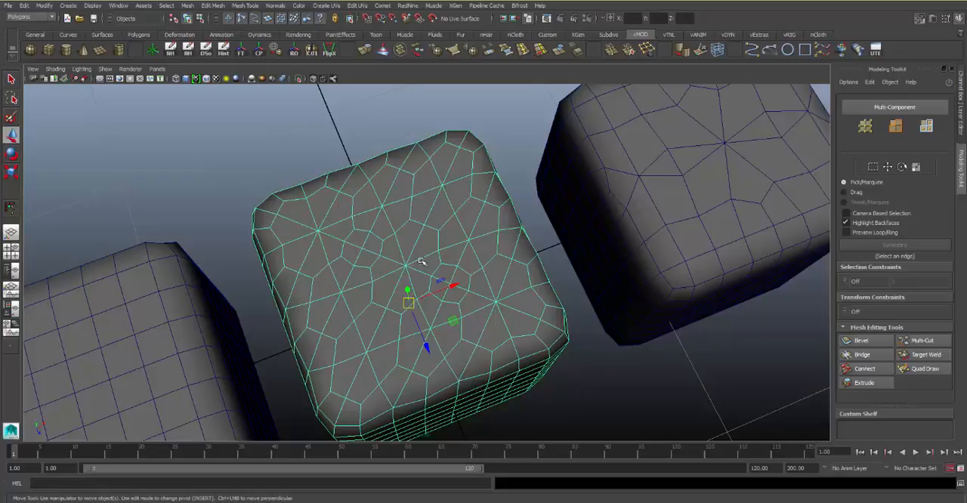
middle_click_drag(449, 284, 433, 272, "alt")
left_click_drag(433, 272, 419, 223, "alt")
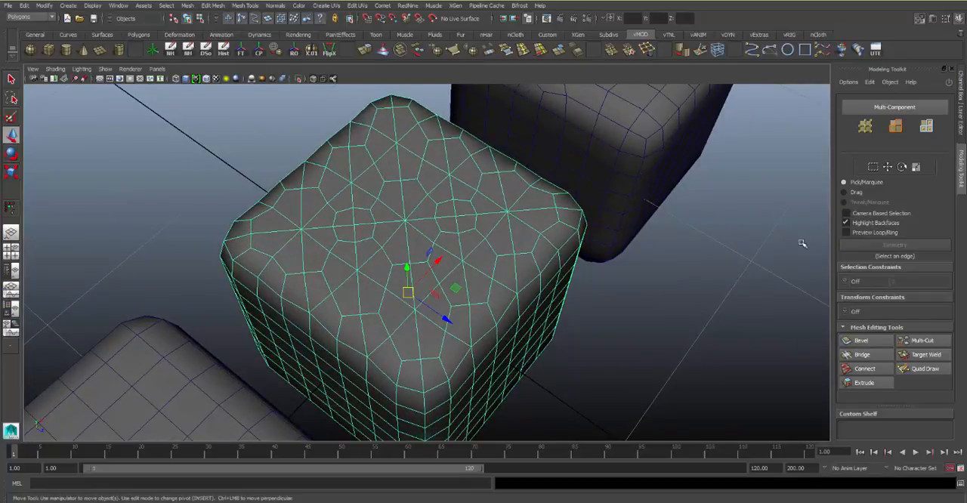
mouse_move(616, 221)
left_mouse_down("alt")
mouse_move(465, 242)
mouse_move(597, 219)
left_mouse_up("alt")
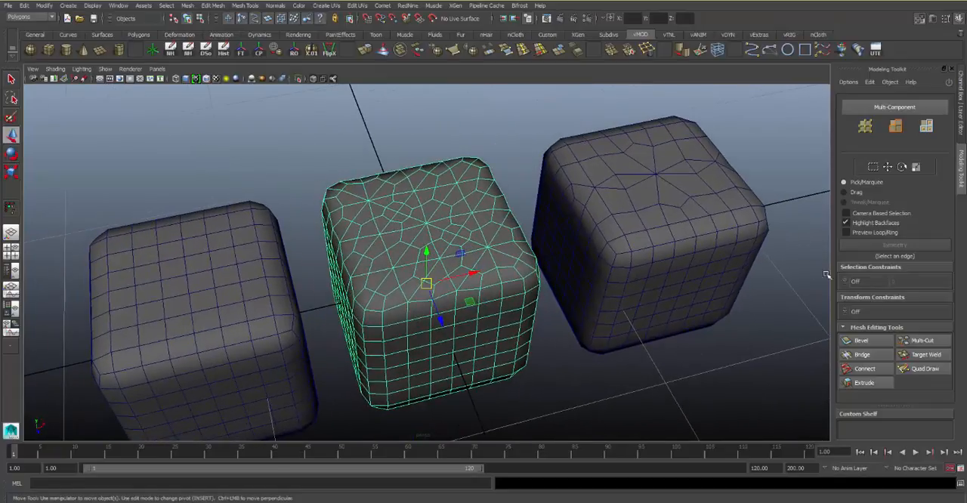
Try the Multi-Cut tool's edge loop insertion on the middle cube's triangulated top, and leave the tool
left_click(920, 341)
right_click_drag(443, 257, 532, 284, "alt")
middle_click_drag(533, 283, 621, 279, "alt")
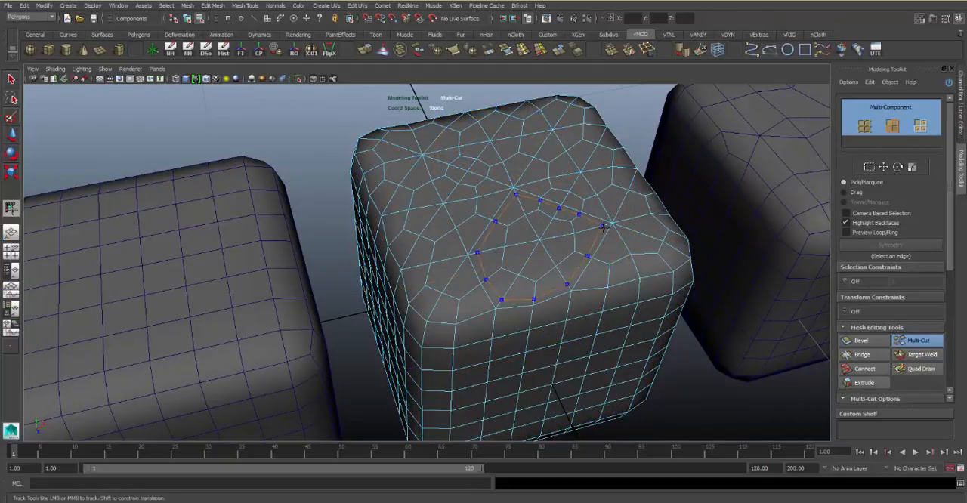
right_click_drag(578, 280, 504, 233, "alt")
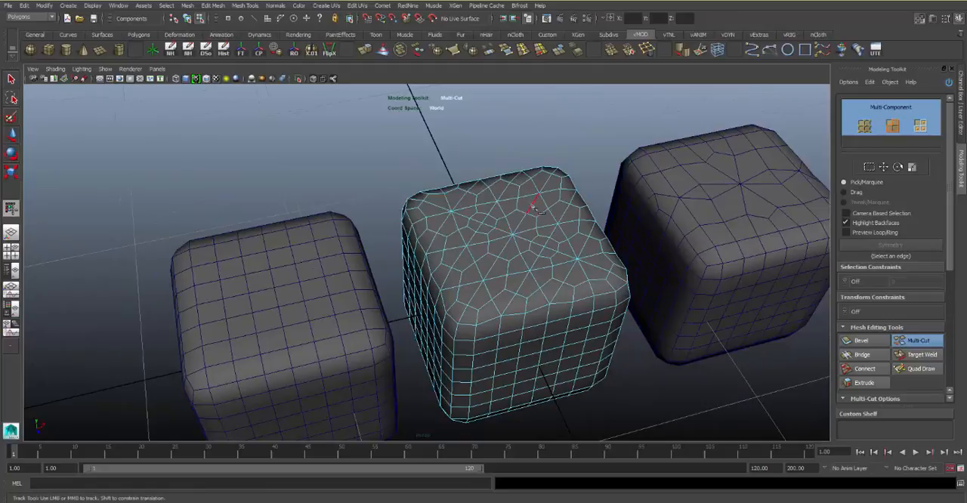
key("q")
Try the Multi-Cut tool on the quad-grid cube's top face, and leave the tool
middle_click_drag(380, 279, 477, 215, "alt")
left_click(398, 260)
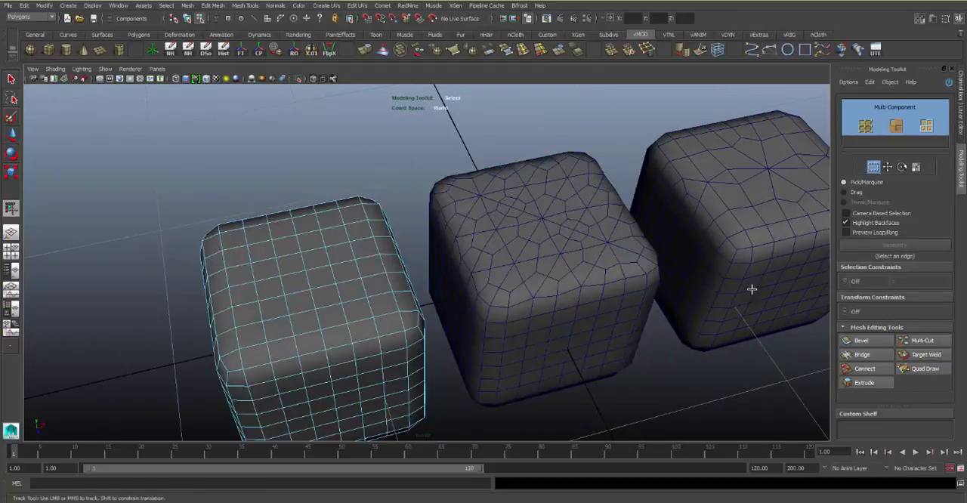
left_click(917, 340)
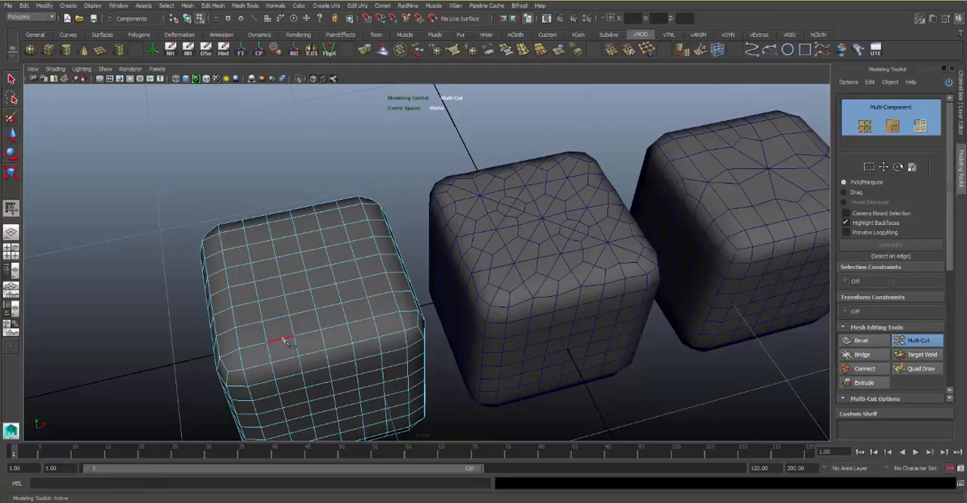
left_click(309, 331, "ctrl")
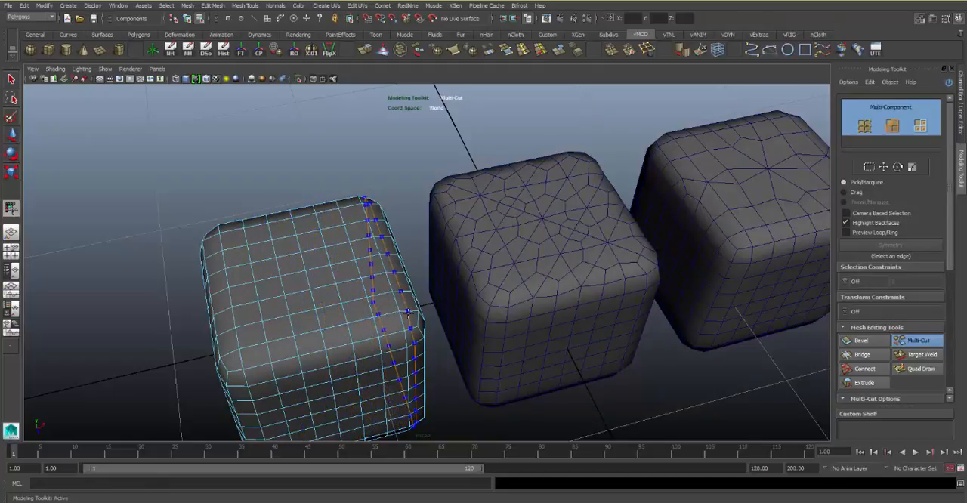
left_click(908, 346)
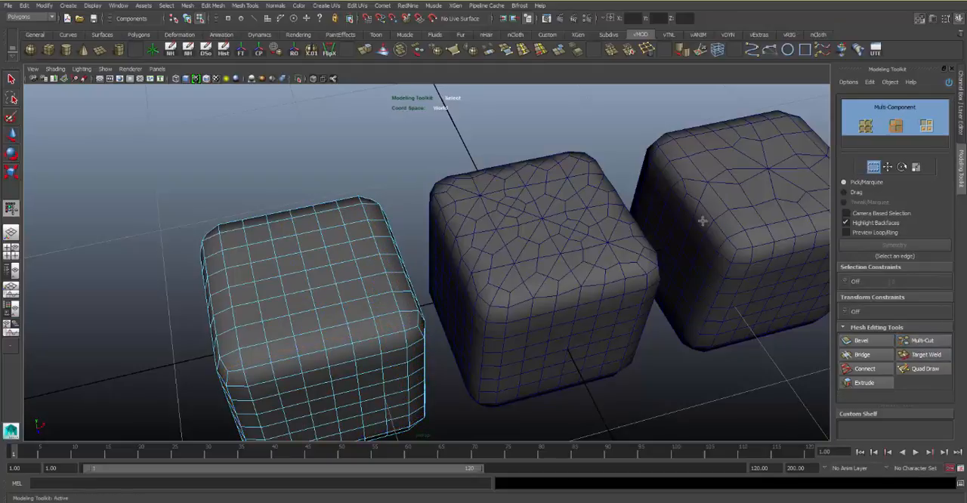
Select the third cube and examine the smoothed star-shaped topology on its top face
left_click(733, 205)
middle_click_drag(721, 221, 506, 235, "alt")
right_click_drag(507, 234, 608, 256, "alt")
left_click_drag(608, 257, 610, 301, "alt")
middle_click_drag(610, 301, 566, 283, "alt")
left_click_drag(567, 282, 582, 279, "alt")
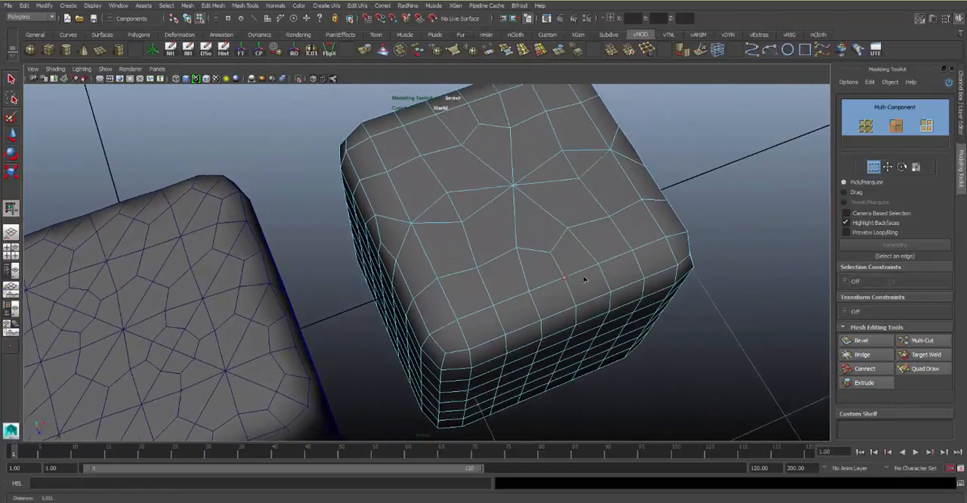
middle_click_drag(582, 279, 573, 305, "alt")
left_click_drag(408, 254, 418, 297, "alt")
middle_click_drag(516, 329, 434, 261, "alt")
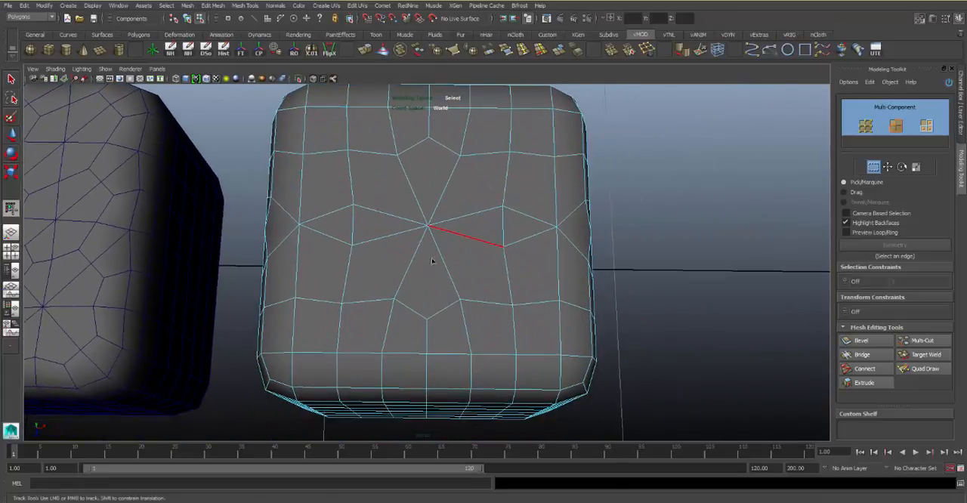
Try moving the stray vertex on the triangular face's short edge along X, and undo the move
left_click(351, 227)
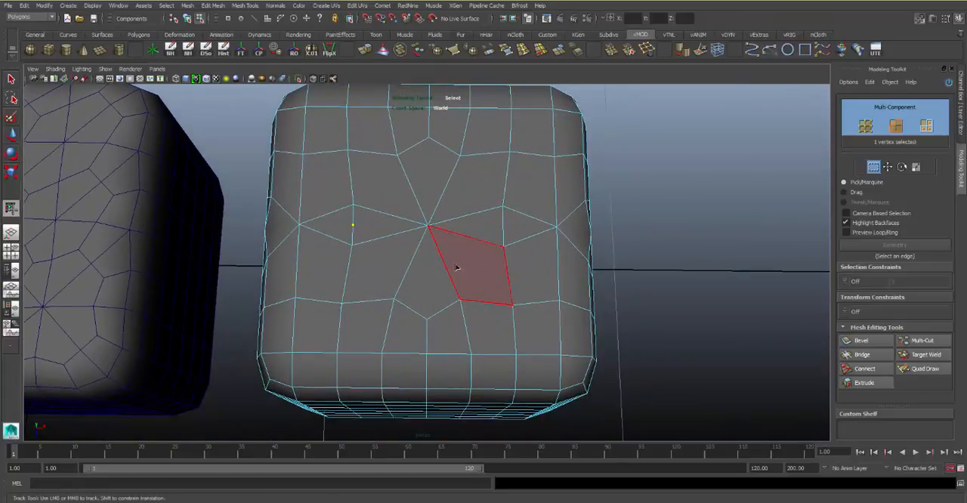
key("w")
mouse_move(395, 225)
left_mouse_down()
mouse_move(407, 224)
mouse_move(387, 225)
left_mouse_up()
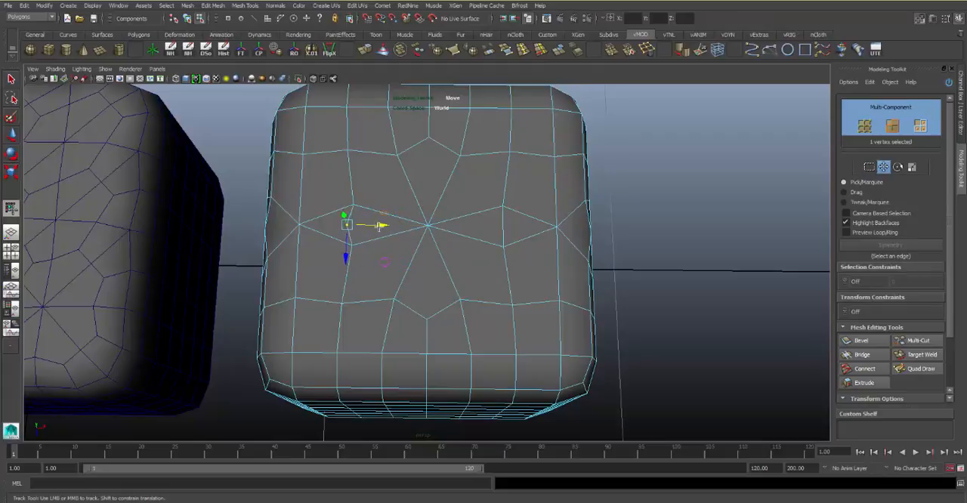
key("ctrl+z")
Clear the vertex selection and return the third cube to object mode with nothing selected
left_click(627, 244)
left_click_drag(627, 244, 479, 242, "alt")
right_click_drag(444, 238, 465, 218)
middle_click_drag(295, 189, 431, 208, "alt")
right_click_drag(431, 208, 355, 205, "alt")
middle_click_drag(356, 205, 399, 183, "alt")
left_click(661, 221)
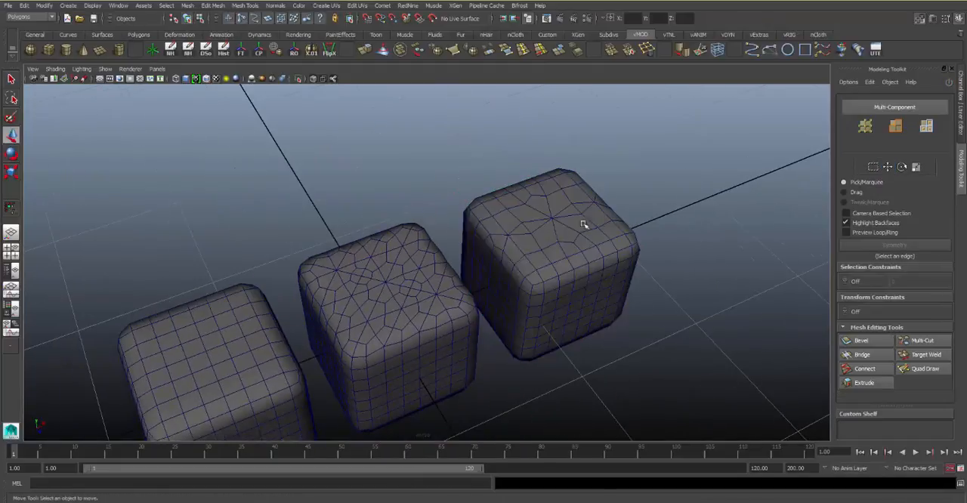
Look over the three smoothed cubes, then select all of them and delete them from the scene
left_click_drag(583, 223, 546, 292, "alt")
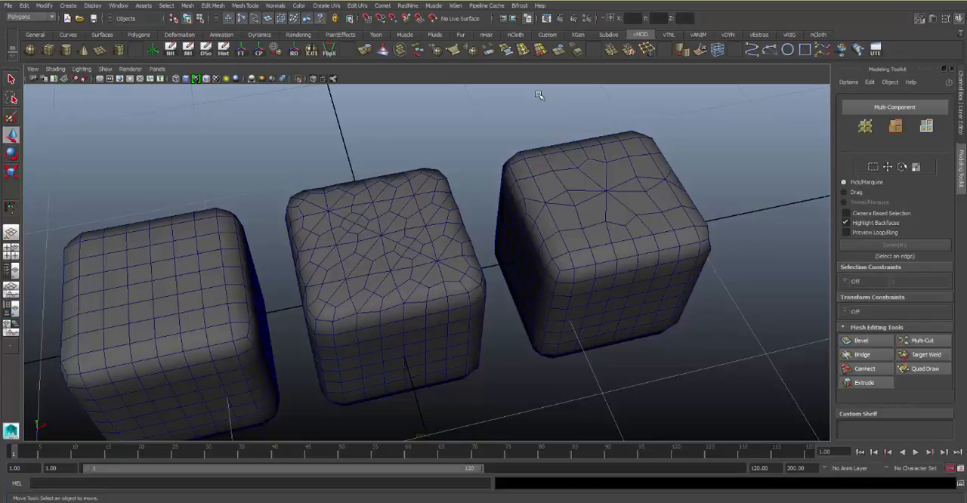
middle_click_drag(445, 272, 520, 276, "alt")
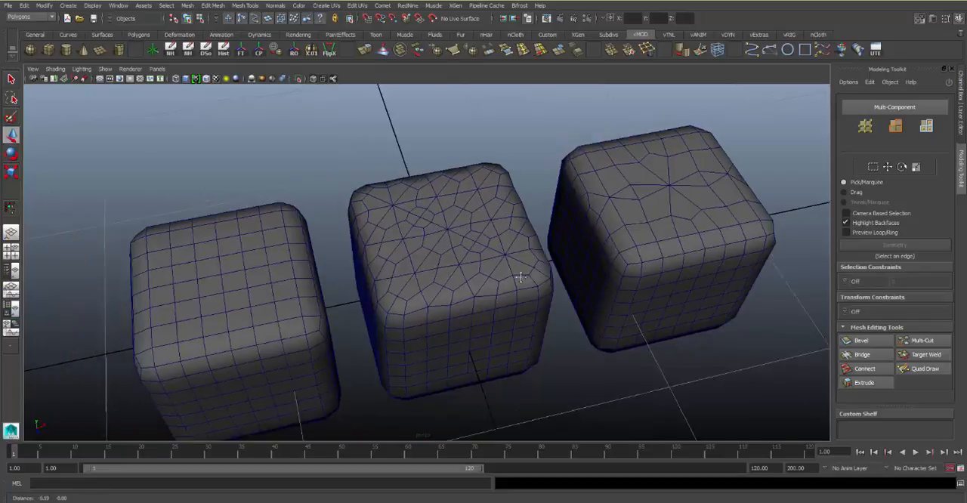
right_click_drag(520, 275, 449, 264, "alt")
left_click_drag(450, 265, 455, 205, "alt")
right_click_drag(456, 205, 482, 231, "alt")
left_click_drag(481, 231, 509, 230, "alt")
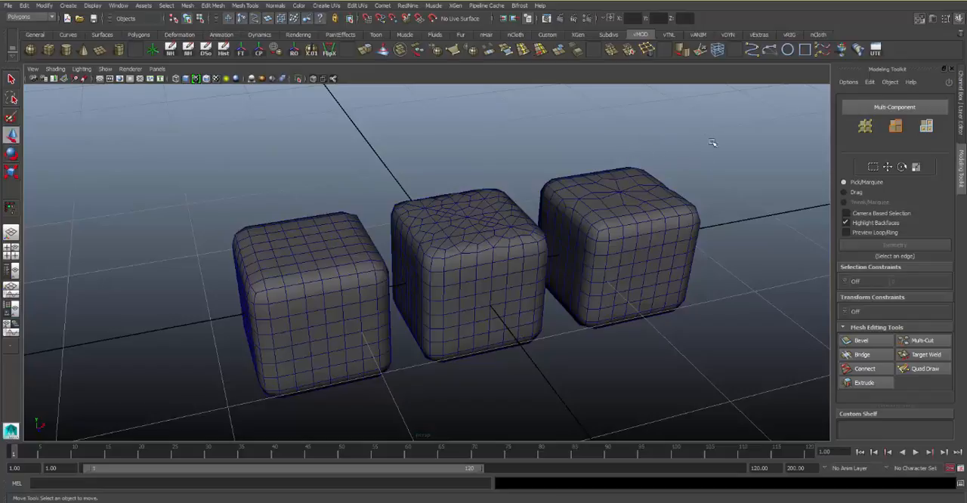
left_click_drag(711, 142, 341, 376)
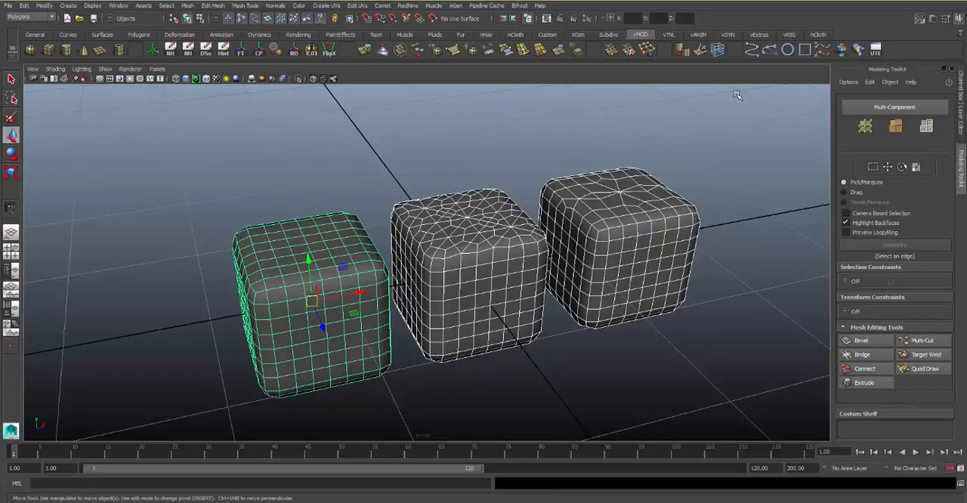
key("Delete")
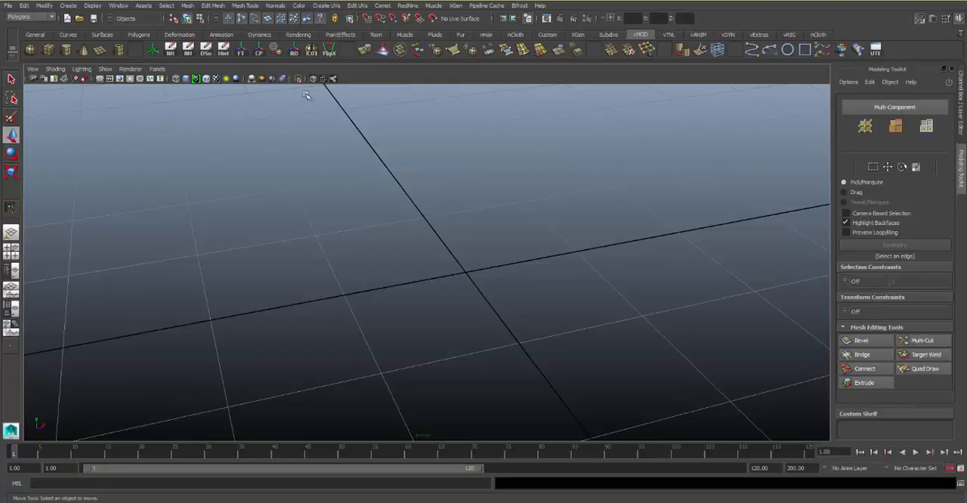
Switch from the perspective view to a full-size front view, framed with room above the ground line
scroll(389, 148, "down", 5)
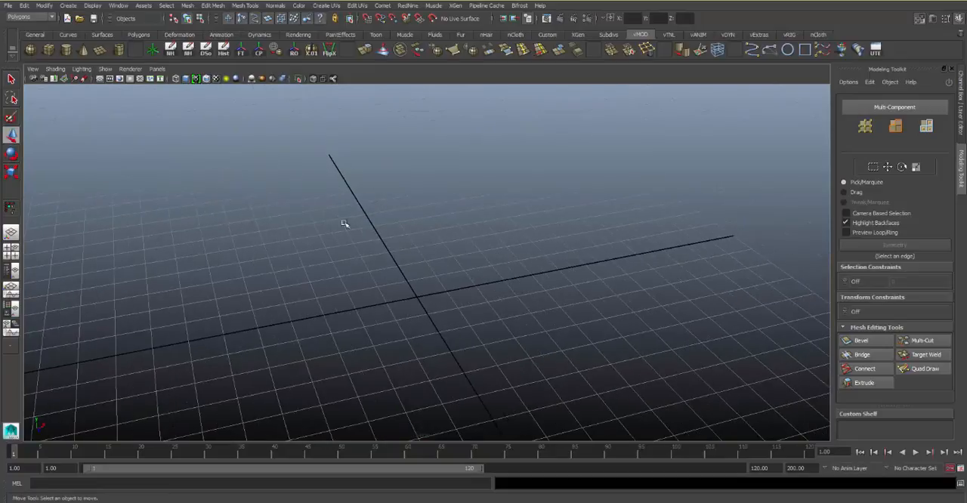
key("space")
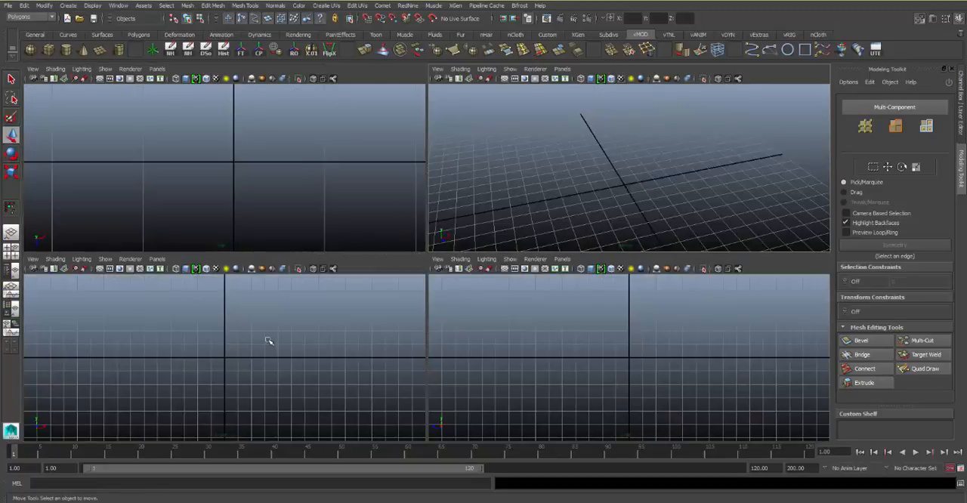
key("space")
middle_click_drag(397, 221, 400, 302, "alt")
middle_click_drag(386, 192, 371, 177, "alt")
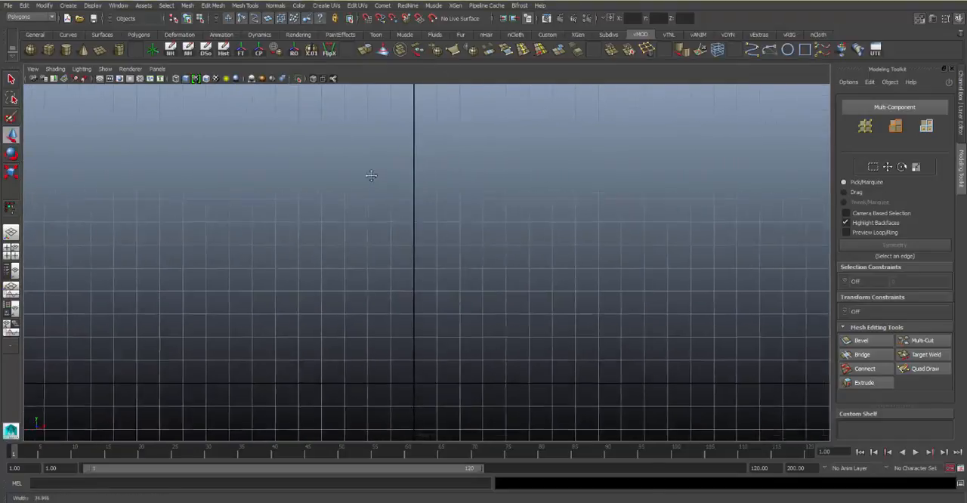
right_click_drag(371, 177, 388, 189, "alt")
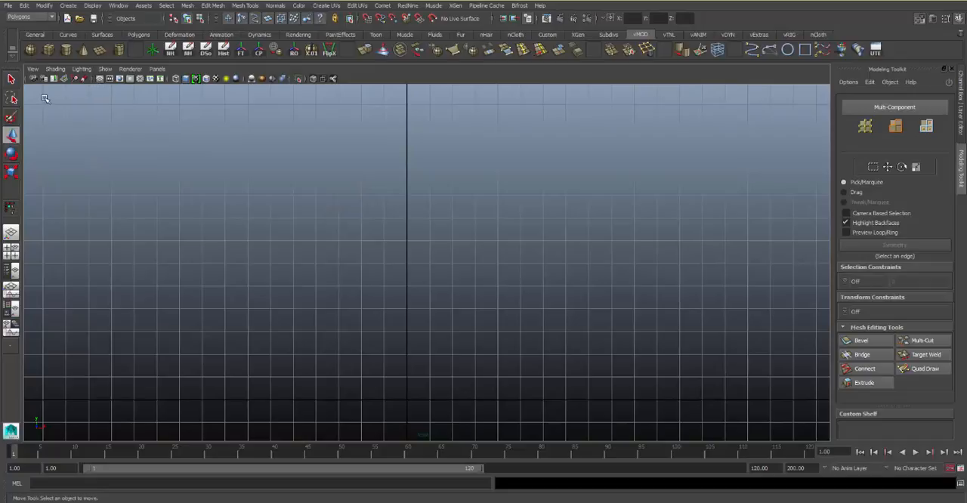
Import vase.jpg from the project's sourceimages folder as an image plane in the front view
left_click(34, 70)
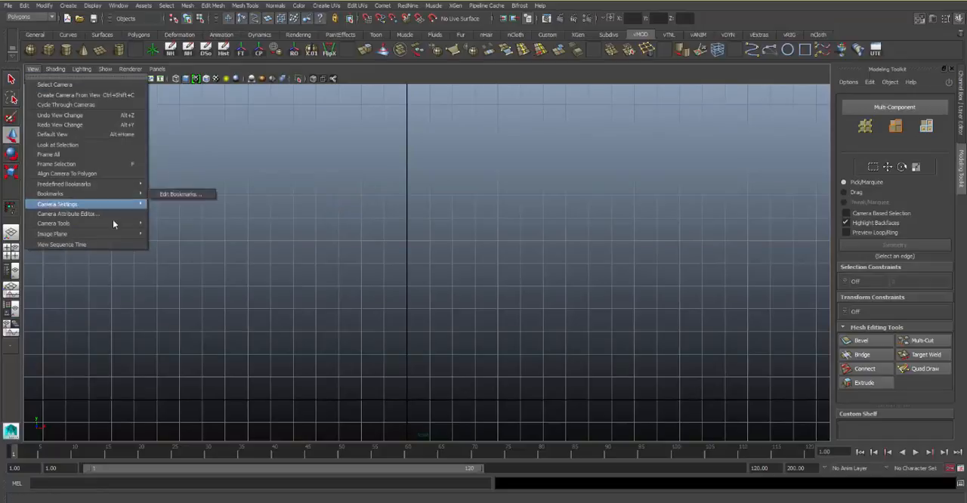
mouse_move(140, 236)
left_click(190, 241)
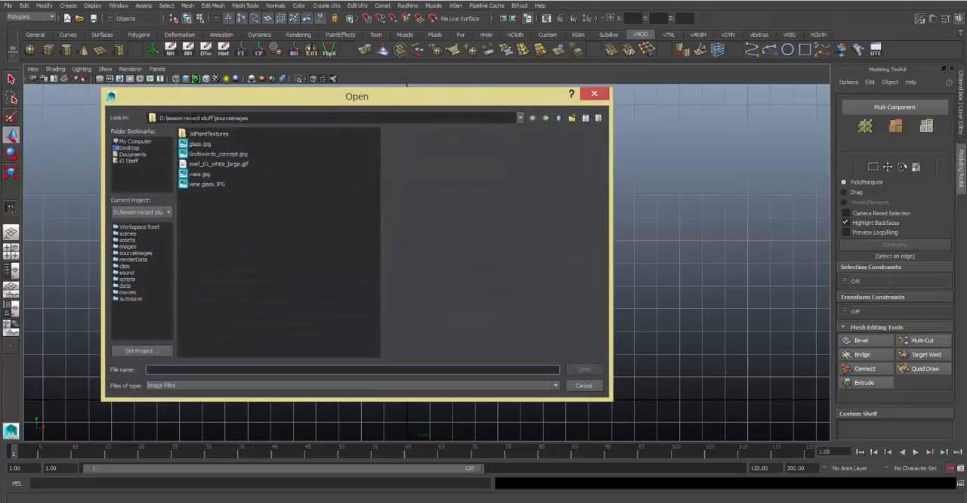
left_click(219, 144)
key("Down")
key("Down")
key("Down")
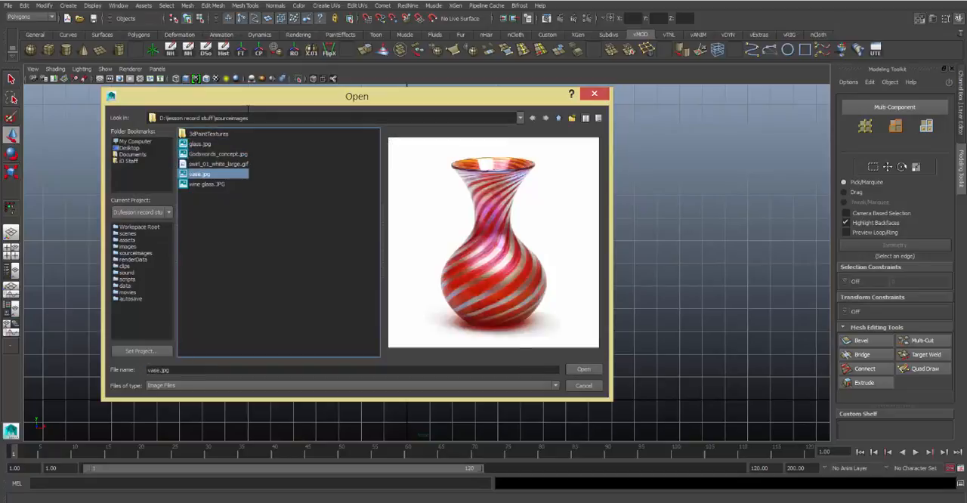
key("Down")
key("Up")
key("Return")
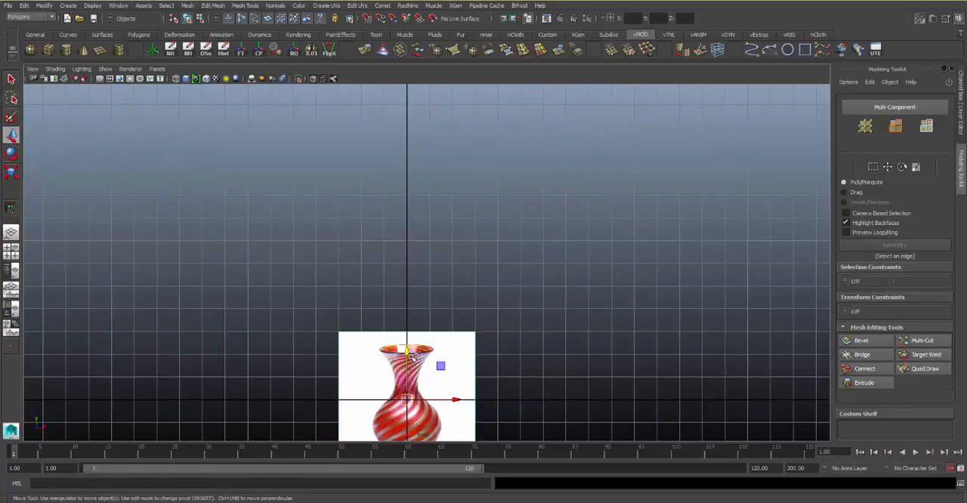
Scale the vase image plane uniformly by about 5.3 and raise it in Y until the vase's base sits on the ground line
key("r")
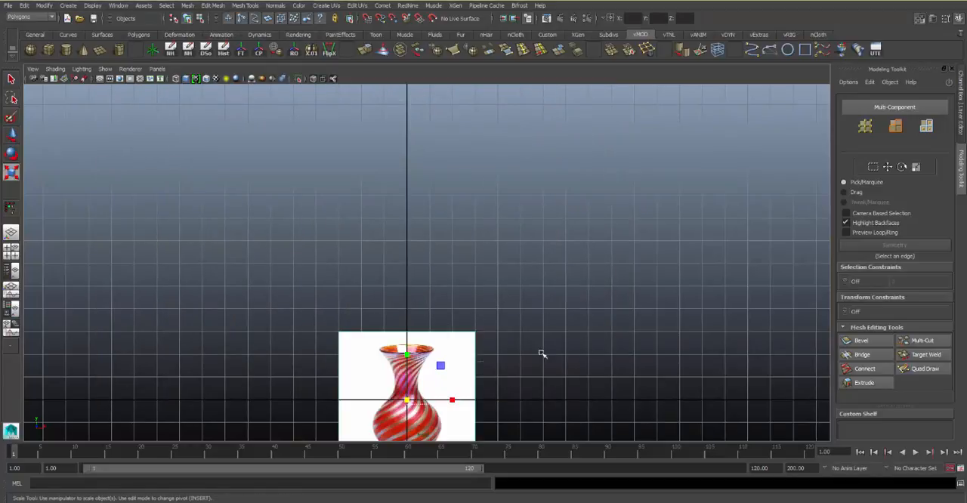
left_click_drag(406, 400, 778, 334)
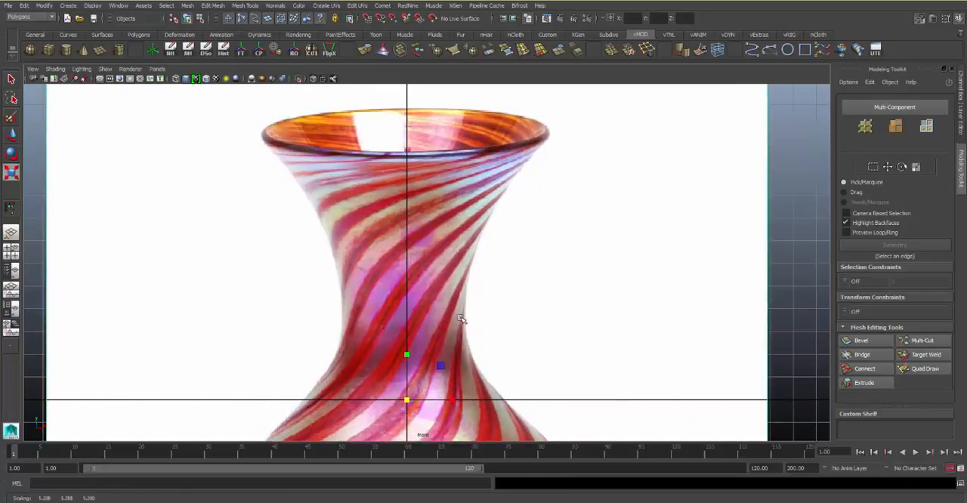
key("w")
left_click_drag(406, 350, 423, 68)
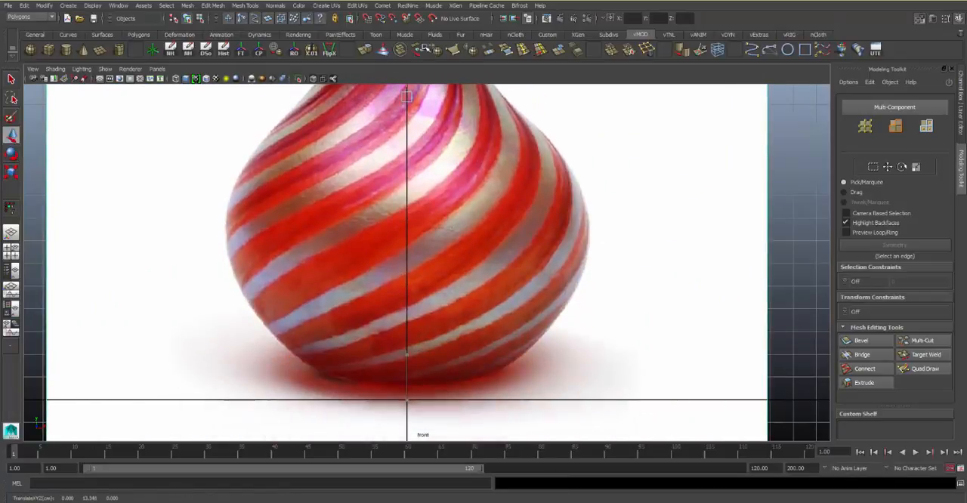
scroll(478, 272, "down", 5)
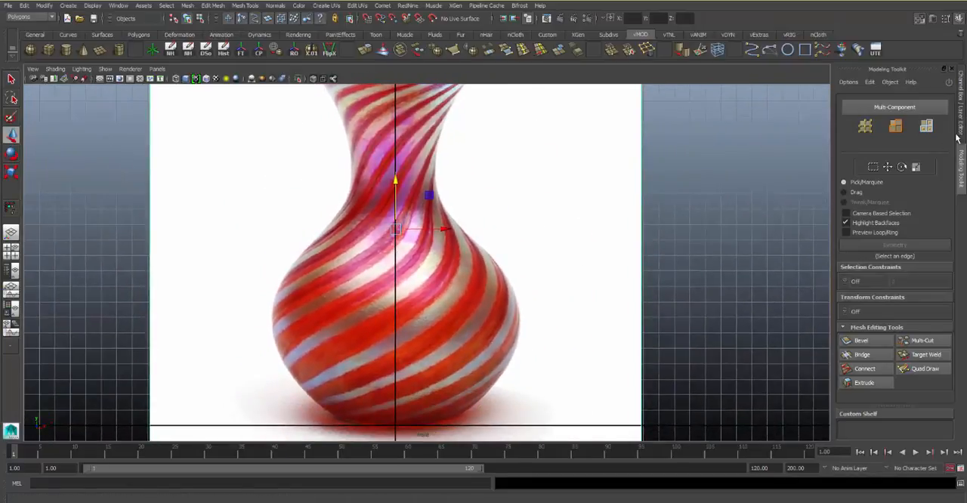
Set the vase image plane's Alpha Gain to 0.5 and deselect it
left_click(961, 125)
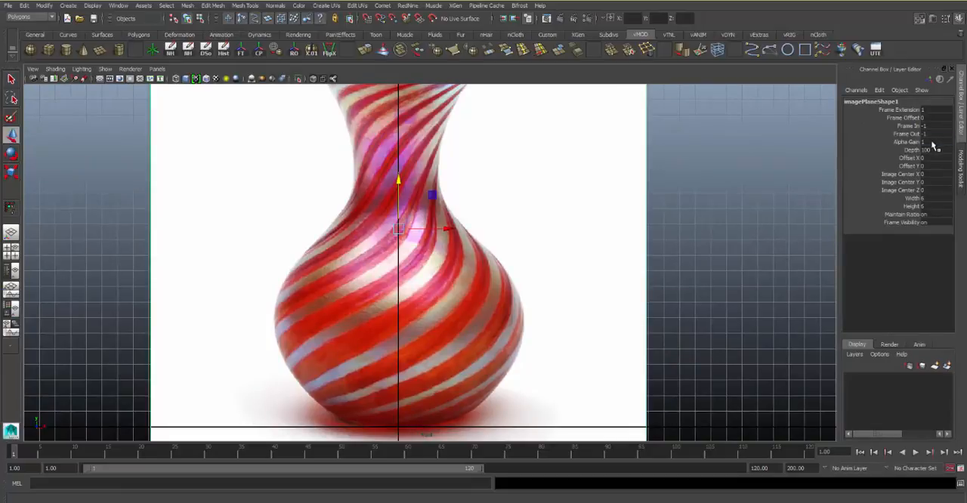
left_click(934, 142)
key("Return")
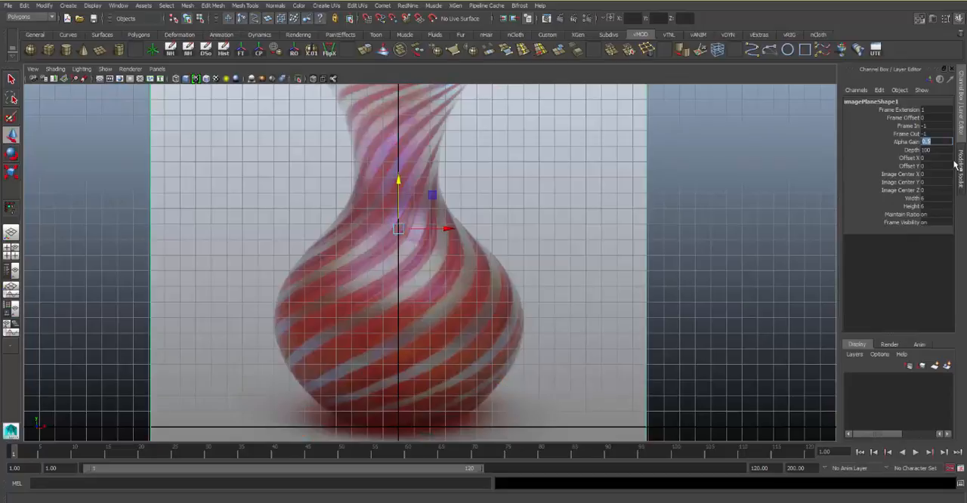
left_click(684, 174)
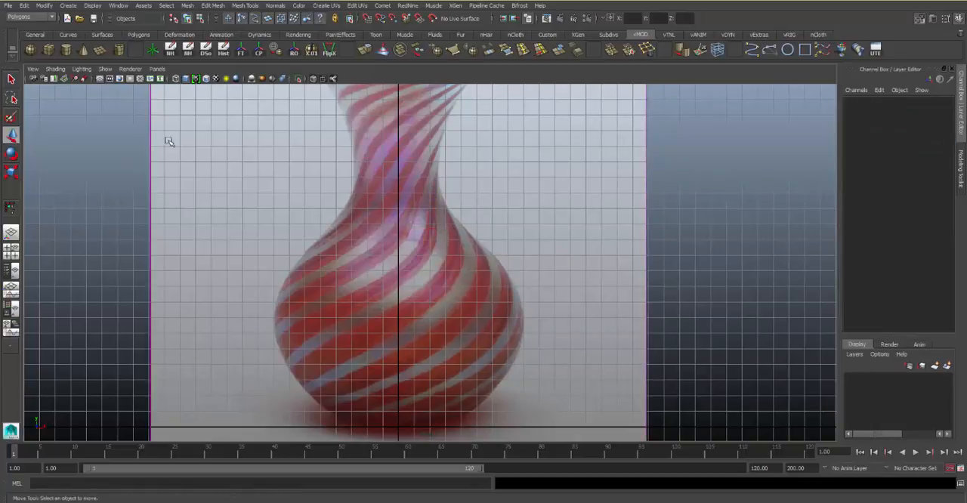
Create a polygon cylinder and raise it to about 9.4 in Y over the vase image
left_click(66, 50)
left_click_drag(397, 376, 404, 214)
right_click_drag(414, 221, 376, 217, "alt")
middle_click_drag(377, 217, 413, 253, "alt")
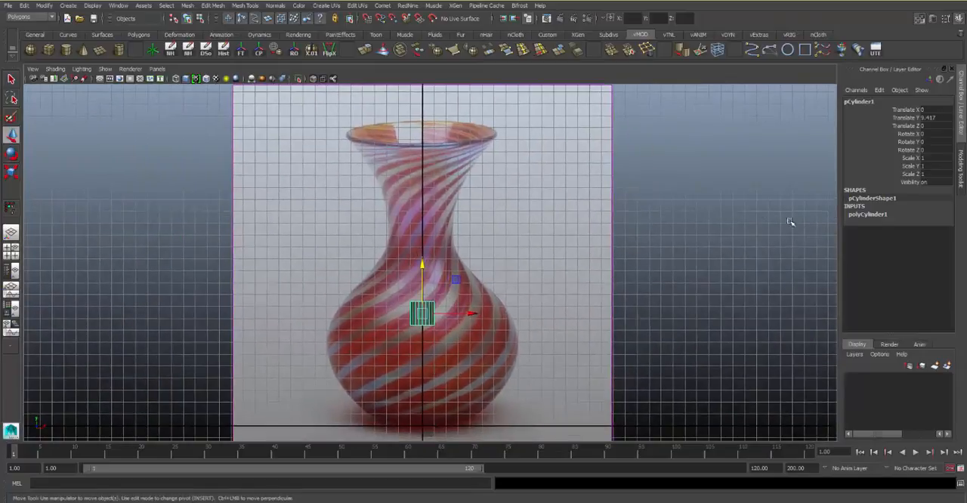
Set the cylinder's radius to 8.1 and height to 26, and raise it to about 12.58 in Y to cover the vase
left_click(870, 215)
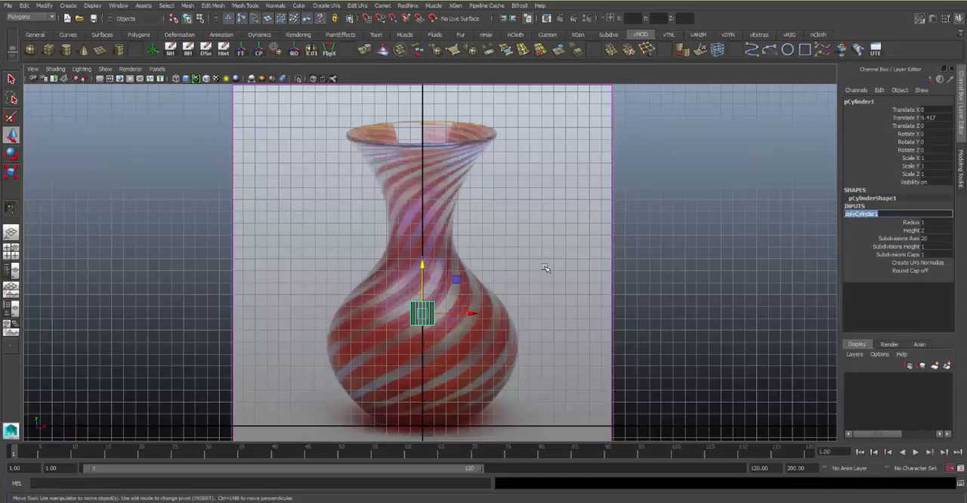
left_click(913, 222)
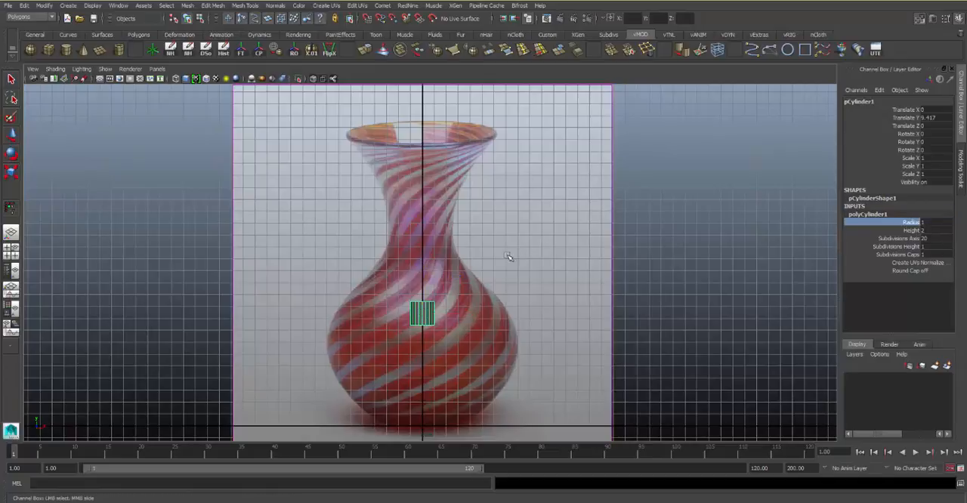
middle_click_drag(509, 255, 556, 252)
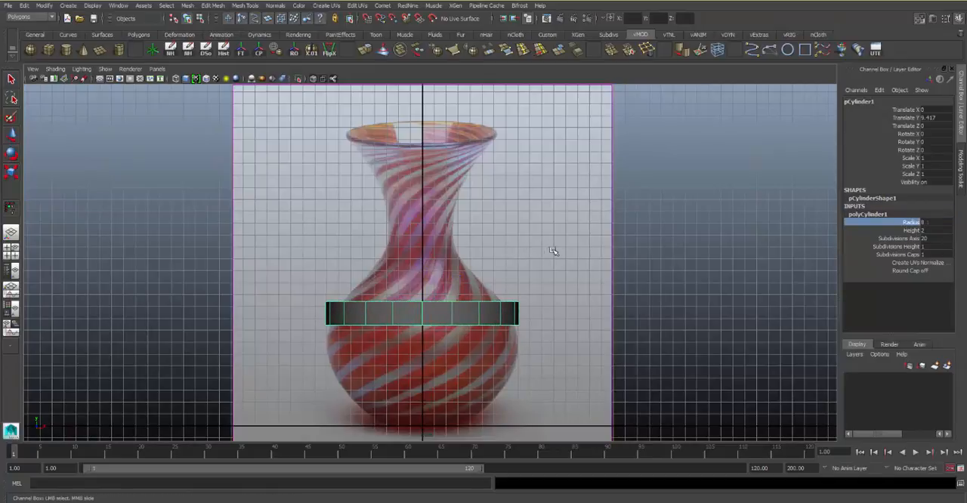
left_click(910, 229)
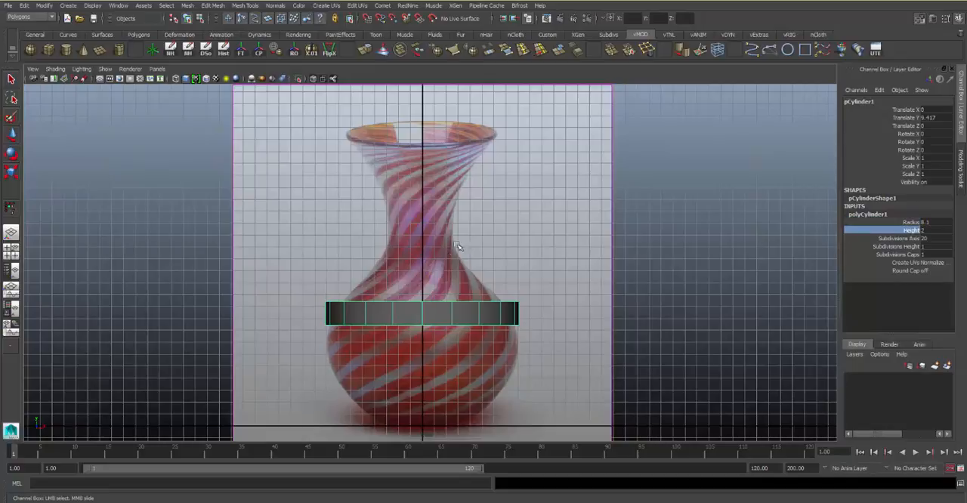
middle_click_drag(486, 248, 597, 224)
key("w")
left_click_drag(423, 261, 438, 227)
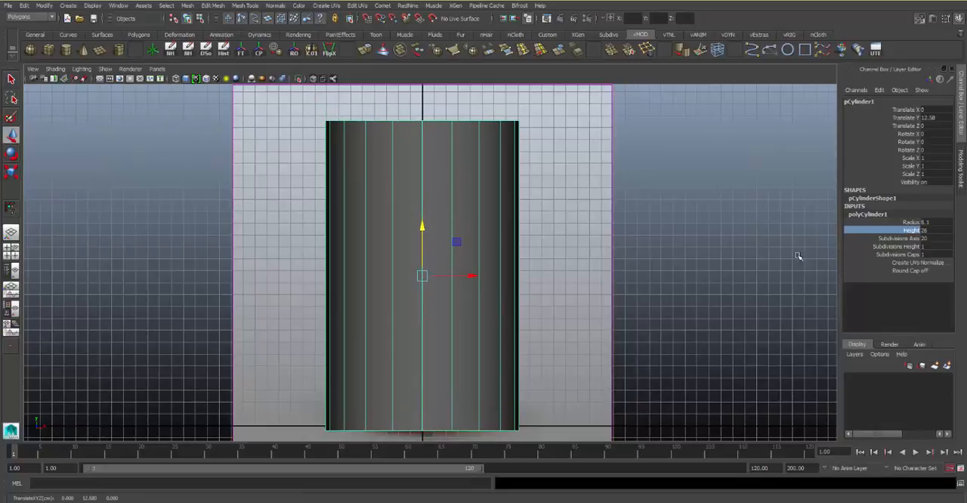
Set the cylinder's axis subdivisions to 24 and its height subdivisions to 16
left_click(928, 238)
type("24")
key("Return")
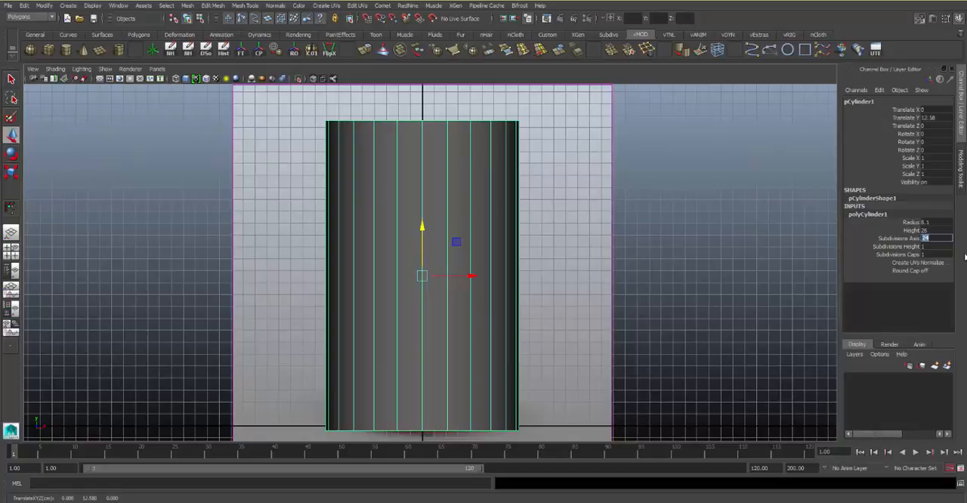
key("Tab")
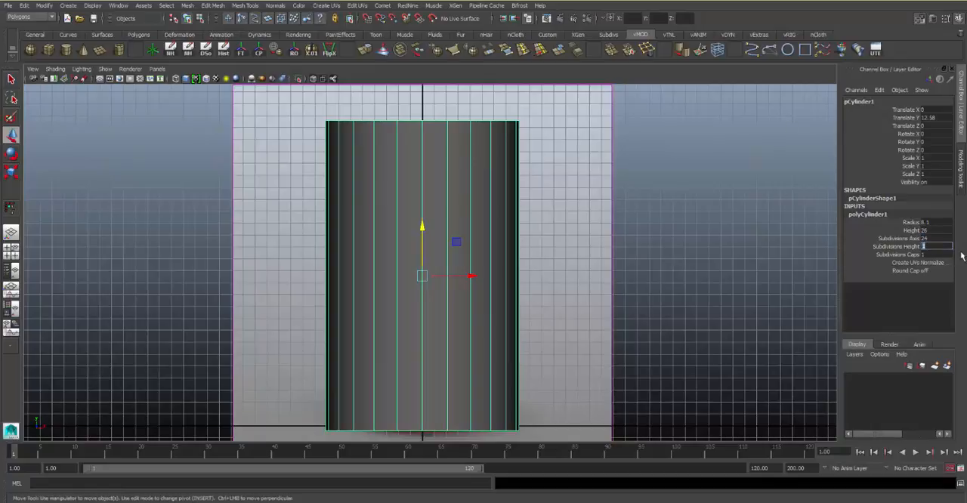
type("16")
key("Return")
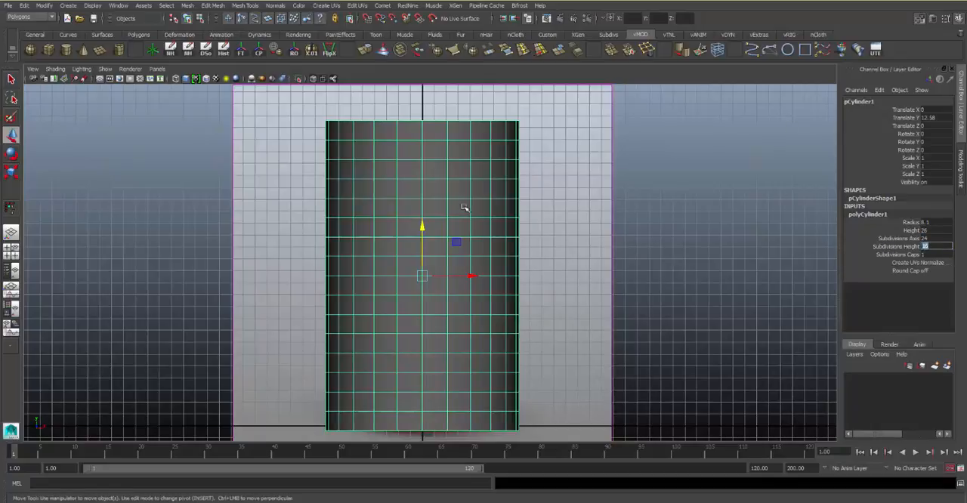
middle_click_drag(449, 218, 461, 167, "alt")
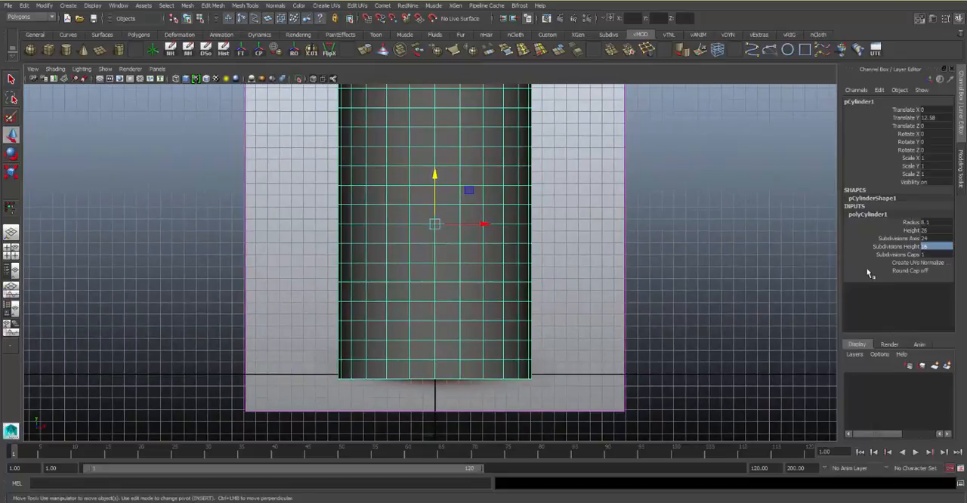
Set the cylinder's cap subdivisions to 2 and examine its top cap in the perspective view
left_click(941, 253)
middle_click_drag(665, 278, 710, 304, "alt")
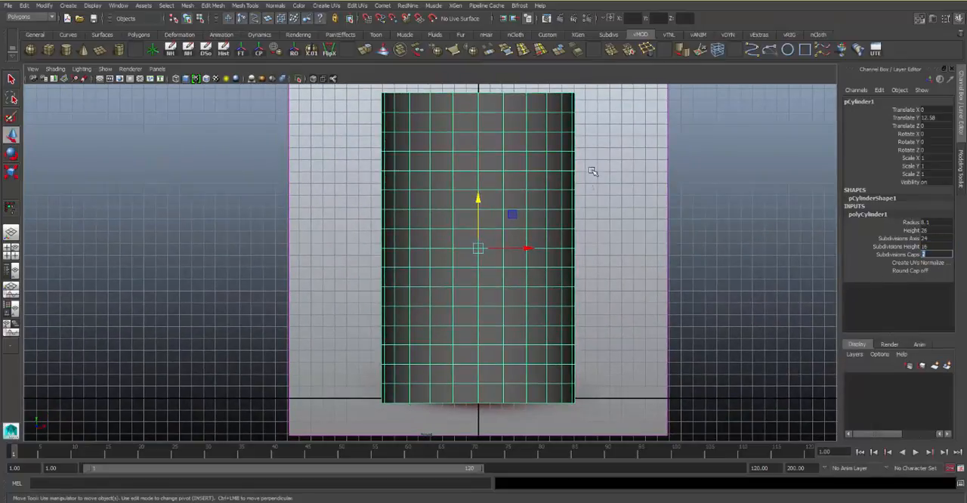
middle_click_drag(562, 212, 570, 211, "alt")
key("space")
key("space")
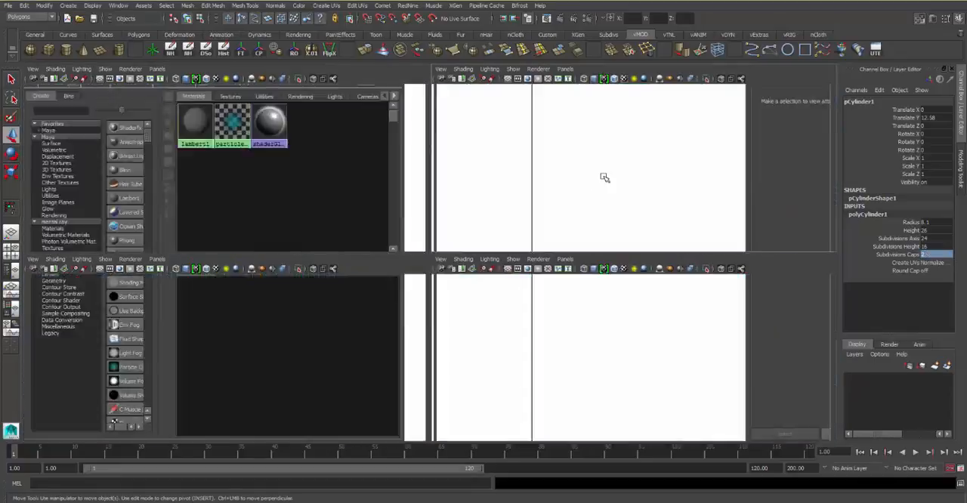
left_click_drag(559, 179, 548, 240, "alt")
scroll(518, 175, "down", 5)
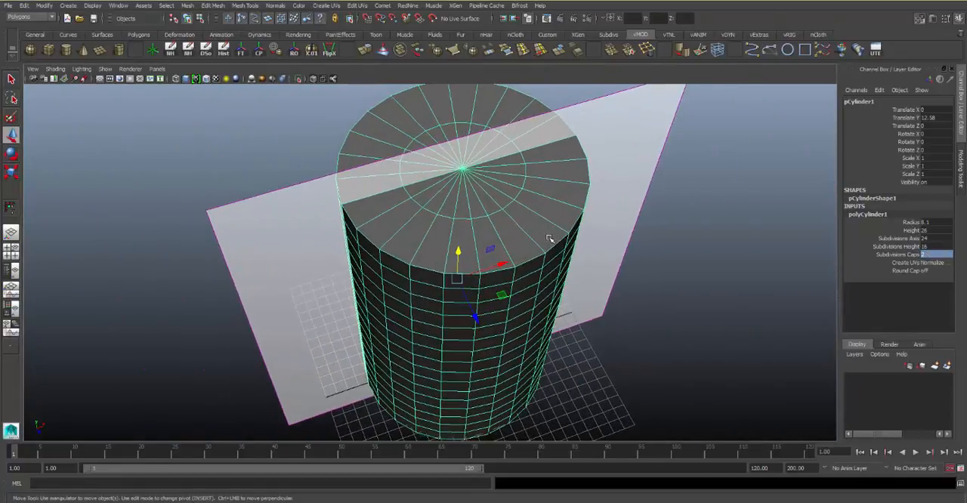
middle_click_drag(549, 239, 561, 284, "alt")
right_click_drag(560, 284, 587, 291, "alt")
left_click_drag(587, 292, 573, 285, "alt")
Set the cylinder's cap subdivisions back to 1
left_click(937, 255)
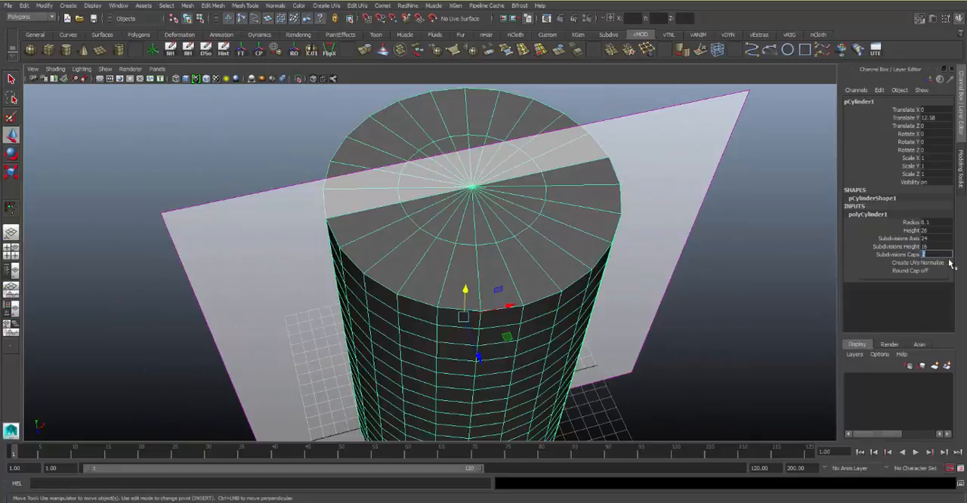
type("1")
key("Return")
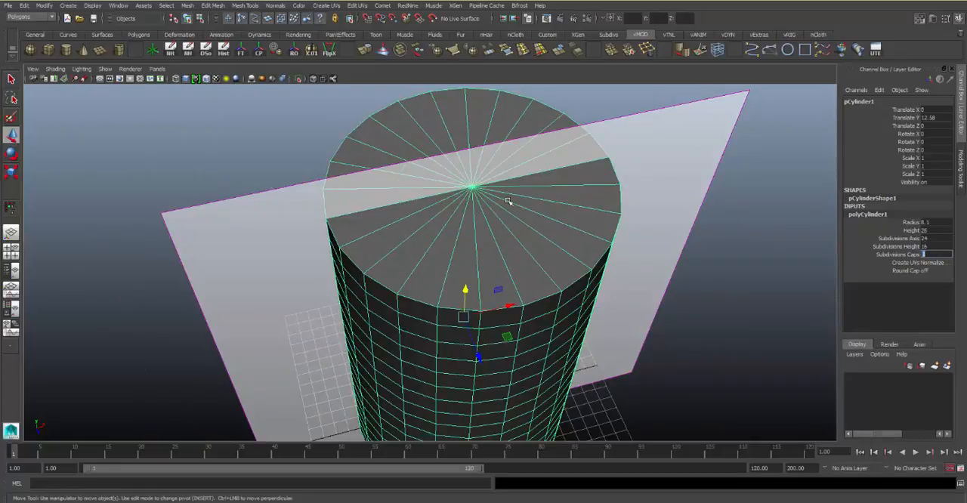
Turn on X-ray shading in the front view so the vase reference shows through the cylinder
left_click_drag(512, 201, 430, 263, "alt")
key("space")
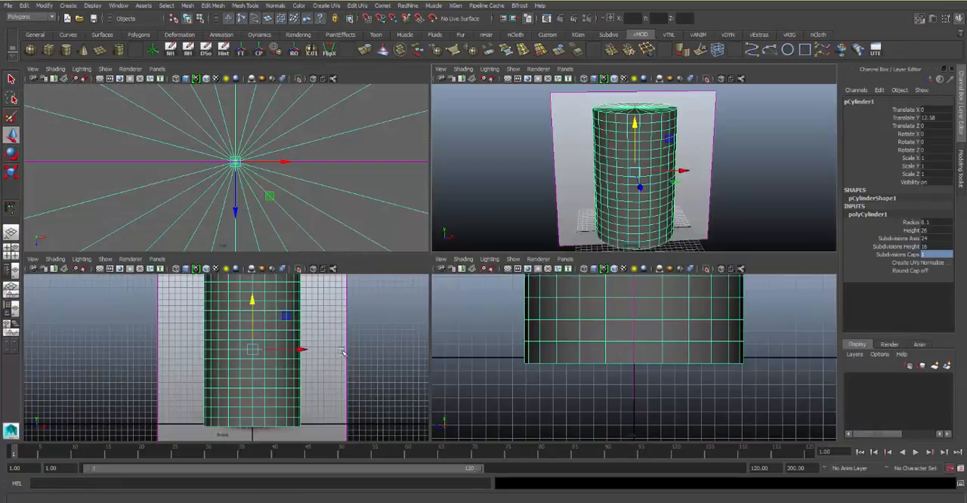
key("space")
middle_click_drag(491, 270, 463, 289, "alt")
right_click_drag(462, 290, 466, 287, "alt")
middle_click_drag(466, 287, 462, 280, "alt")
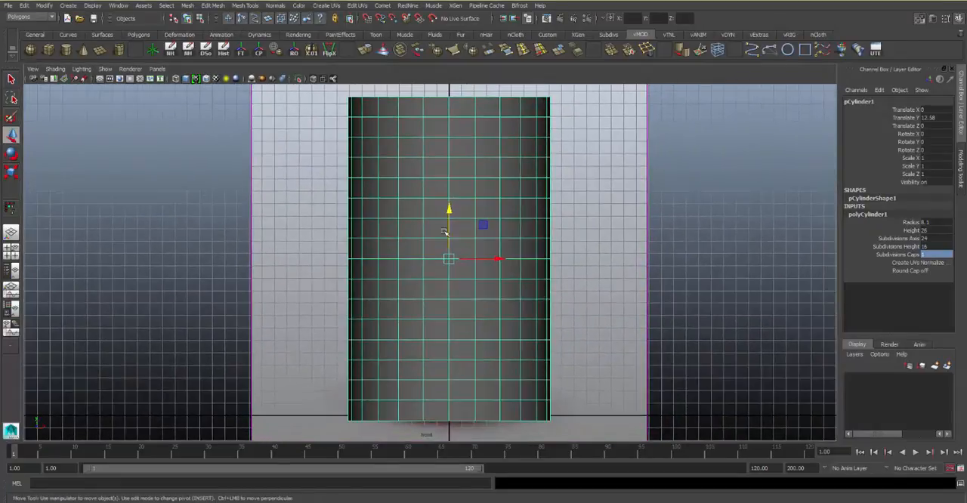
left_click(314, 78)
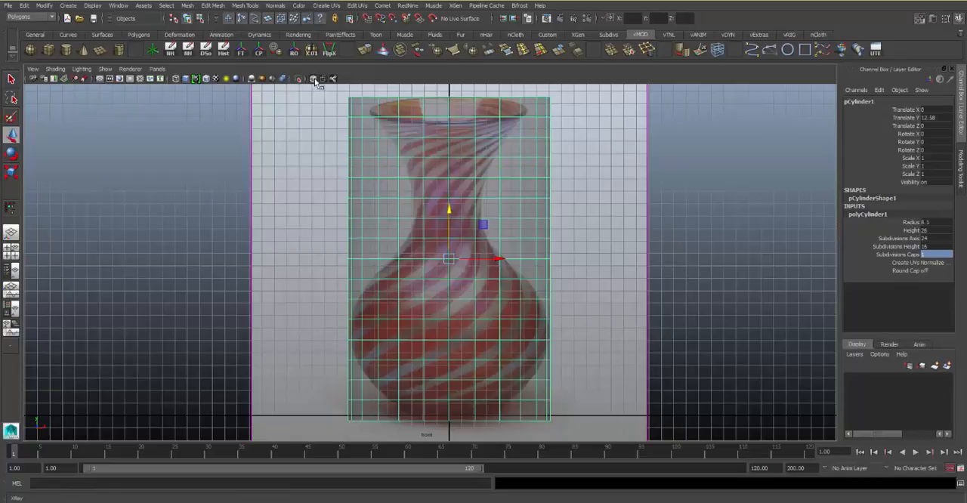
scroll(410, 295, "up", 3)
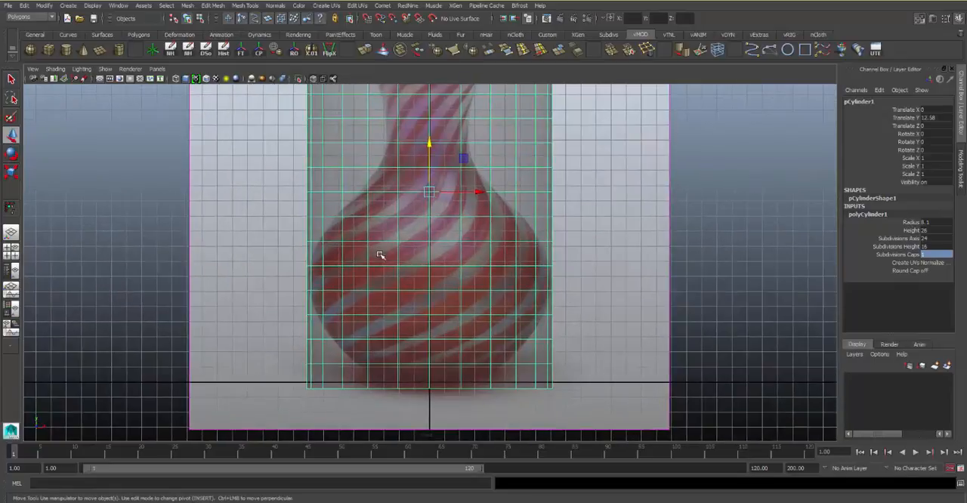
Scale in the fourth edge loop from the bottom, counting the base edge, to match the lower bulb in the reference
right_click_drag(380, 253, 379, 219)
middle_click_drag(380, 238, 383, 215, "alt")
scroll(378, 226, "up", 2)
middle_click_drag(352, 291, 356, 275, "alt")
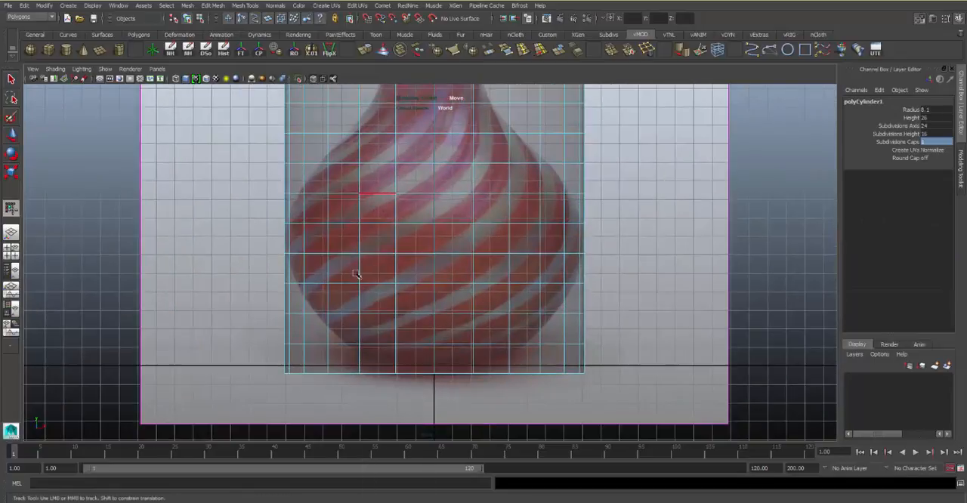
double_click(375, 284)
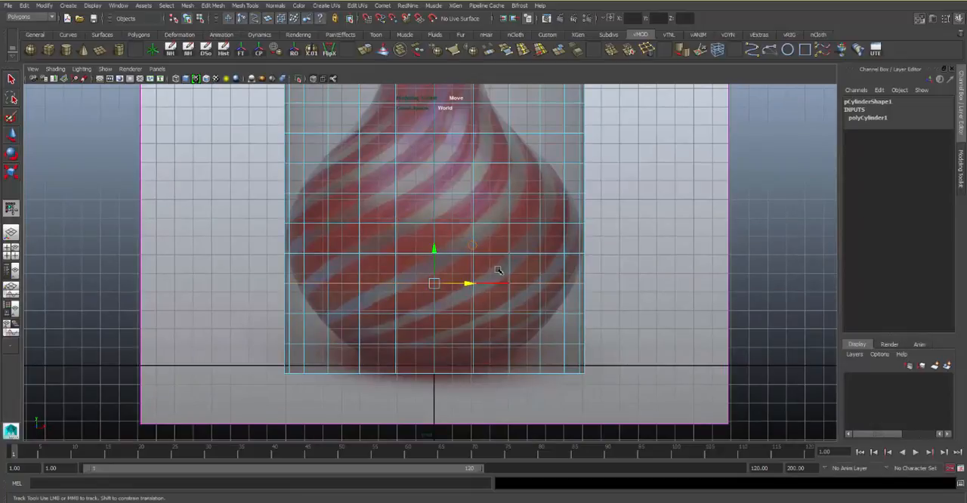
key("r")
left_click_drag(434, 283, 415, 284)
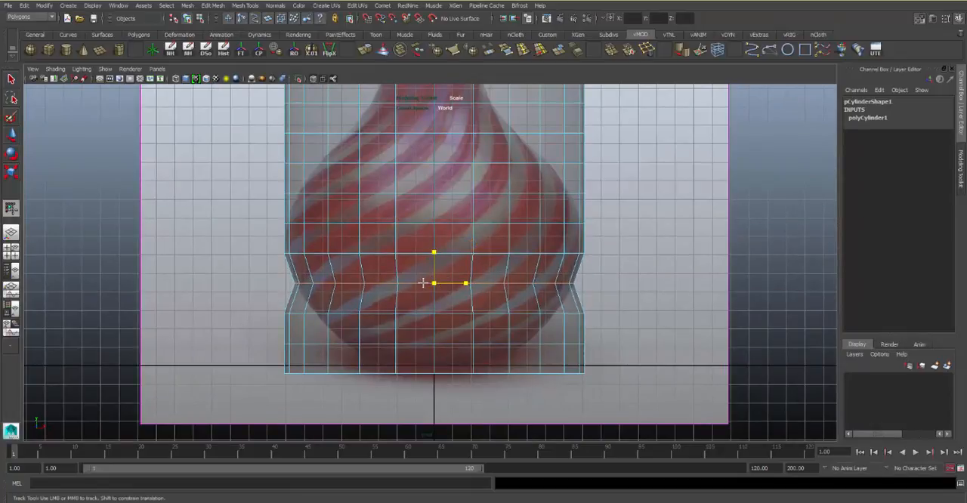
Scale in the two lowest edge loops and the base edge to follow the rounded bottom of the reference vase
double_click(443, 316)
left_click_drag(436, 314, 371, 367)
double_click(423, 344)
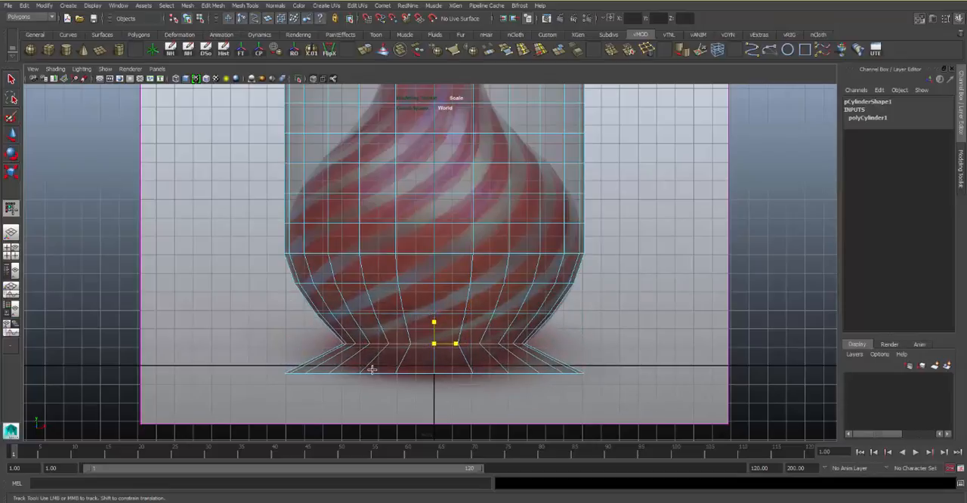
double_click(374, 370)
left_click_drag(435, 374, 333, 390)
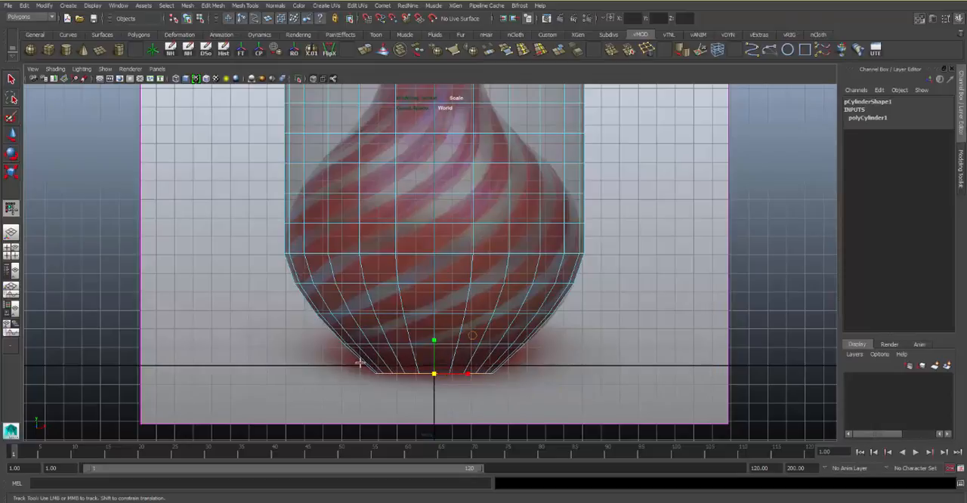
Scale in the edge loops above the widest part of the bulb to match the vase's sloping shoulder
middle_click_drag(392, 217, 335, 320, "alt")
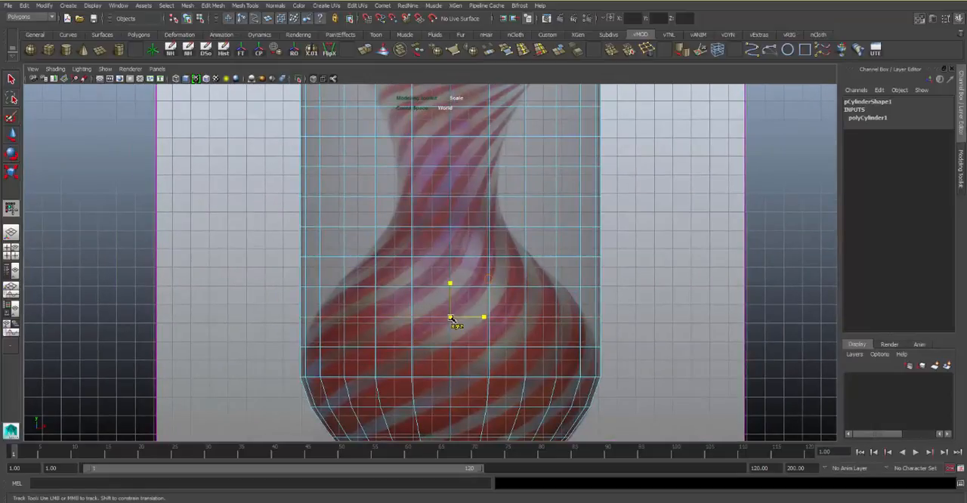
left_click_drag(453, 319, 422, 293)
double_click(434, 287)
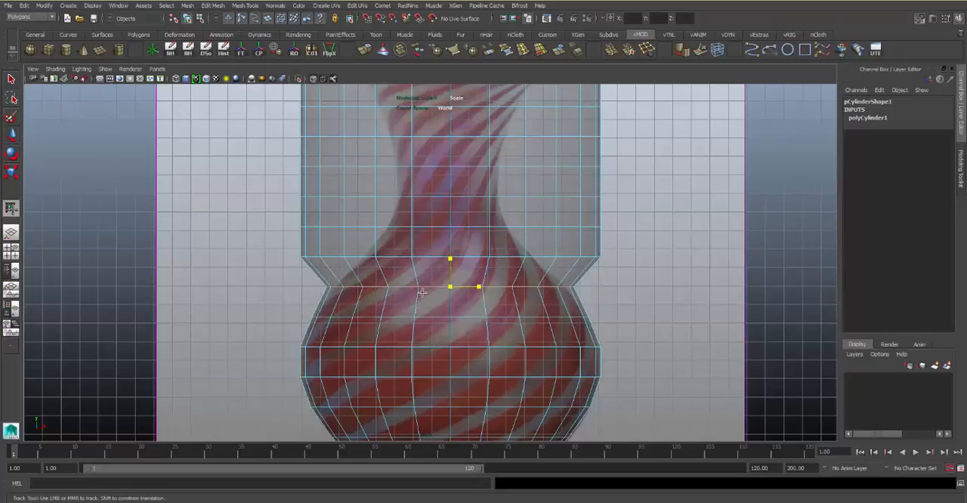
left_click(392, 257)
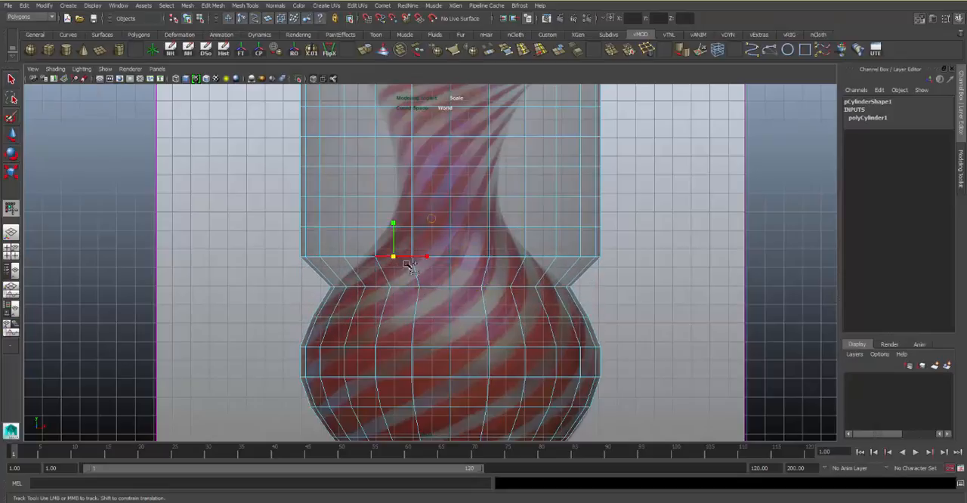
double_click(365, 258)
left_click_drag(452, 258, 386, 275)
Scale in the three edge loops above the shoulder to match the base and narrowest part of the neck
left_click(395, 228)
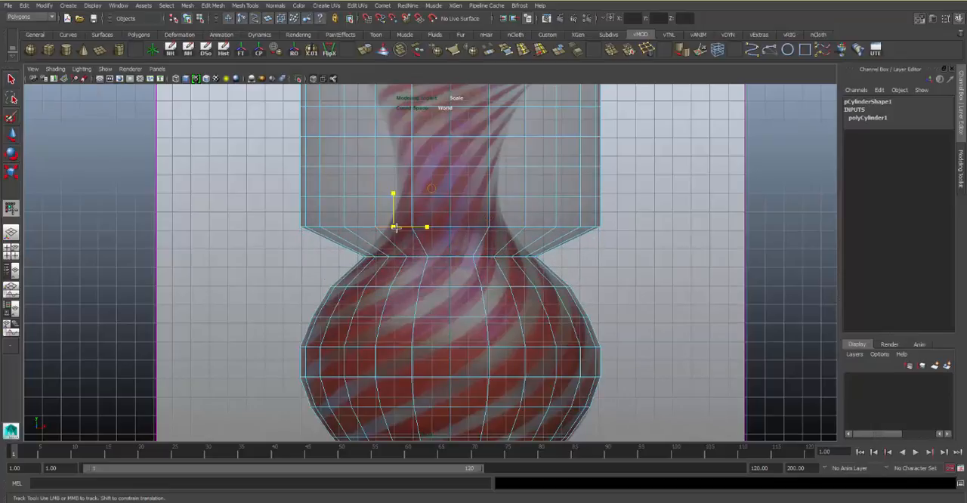
double_click(366, 226)
left_click_drag(451, 228, 356, 237)
middle_click_drag(353, 214, 332, 298, "alt")
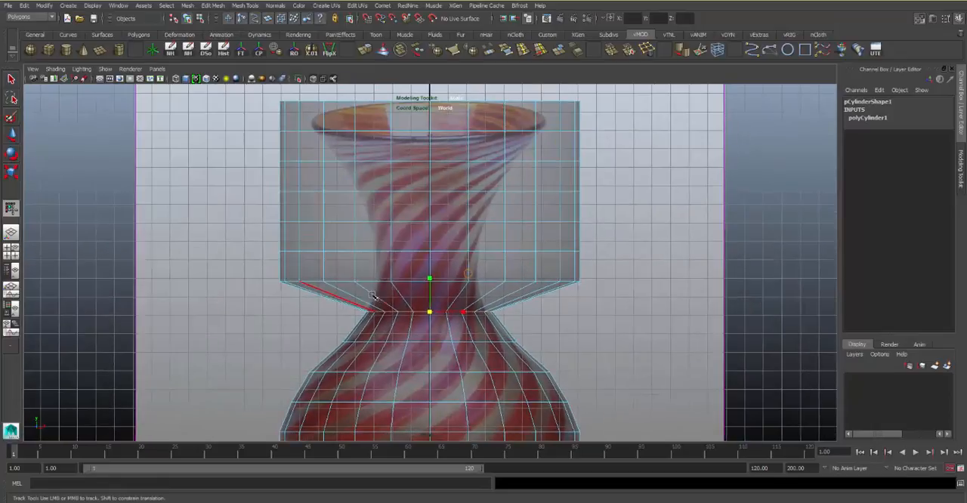
double_click(371, 281)
left_click_drag(427, 280, 355, 282)
middle_click_drag(376, 254, 372, 303, "alt")
double_click(371, 301)
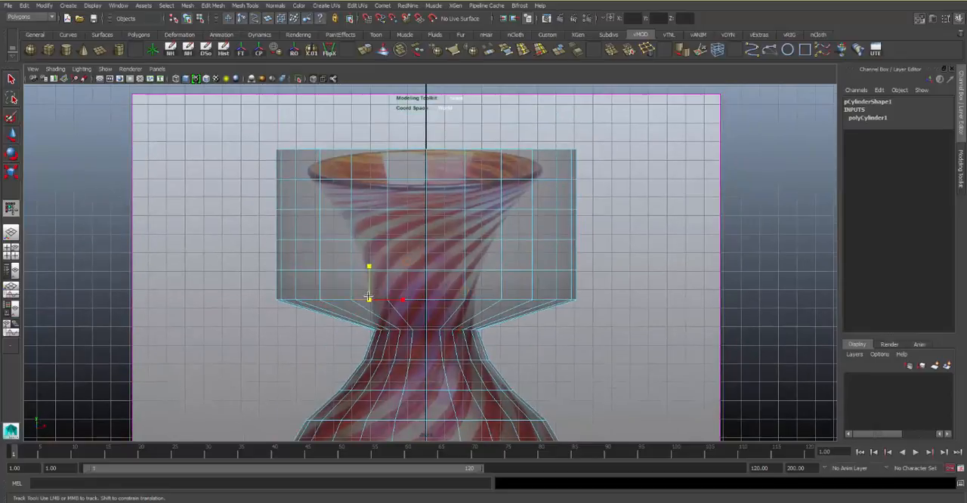
left_click_drag(425, 300, 325, 329)
Scale in the two edge loops above the narrowest part so the upper neck follows the reference outline
middle_click_drag(357, 284, 364, 308, "alt")
left_click(382, 294)
double_click(382, 294)
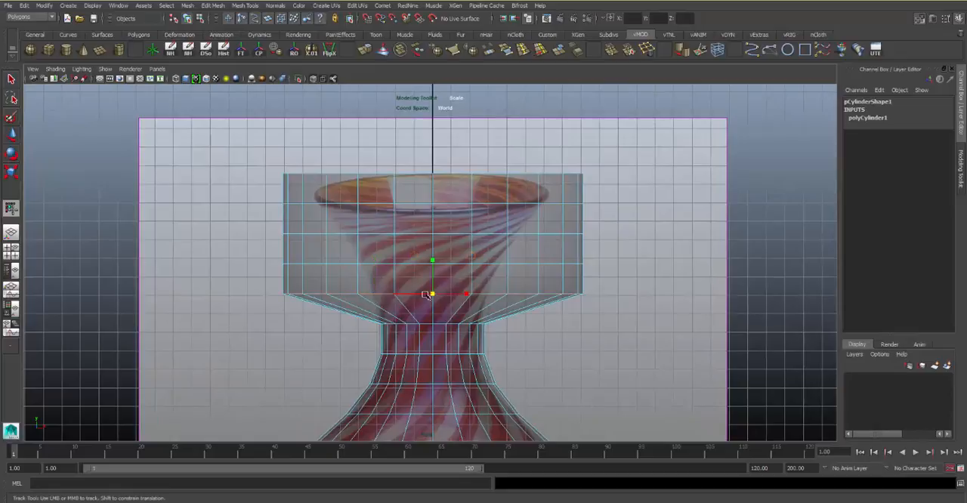
left_click_drag(432, 294, 346, 320)
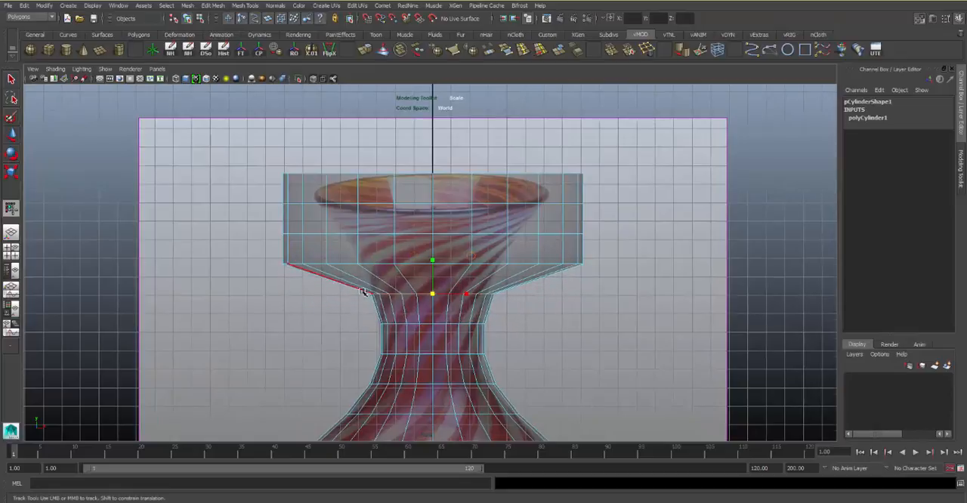
middle_click_drag(364, 267, 373, 296, "alt")
double_click(398, 293)
left_click_drag(441, 294, 348, 315)
Scale in the two edge loops just below the top edge to match the flared mouth of the vase
left_click(387, 263)
double_click(389, 265)
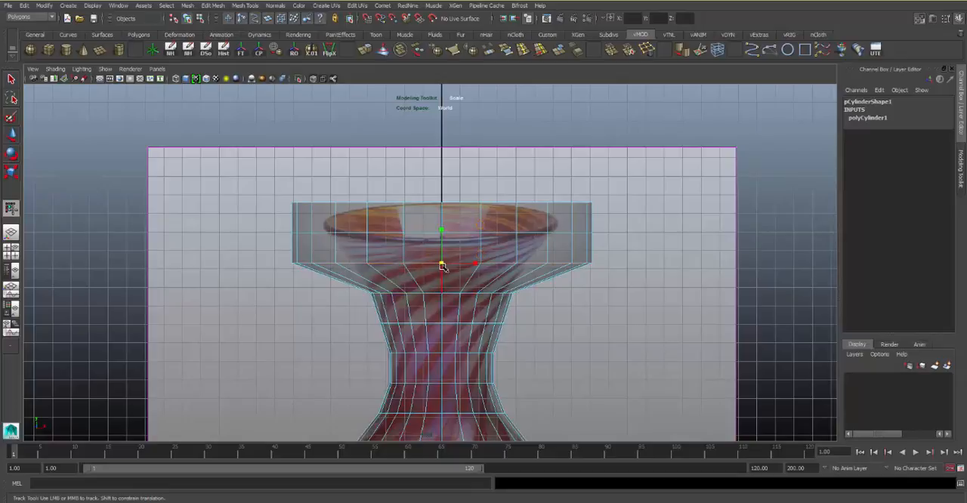
left_click_drag(442, 264, 372, 286)
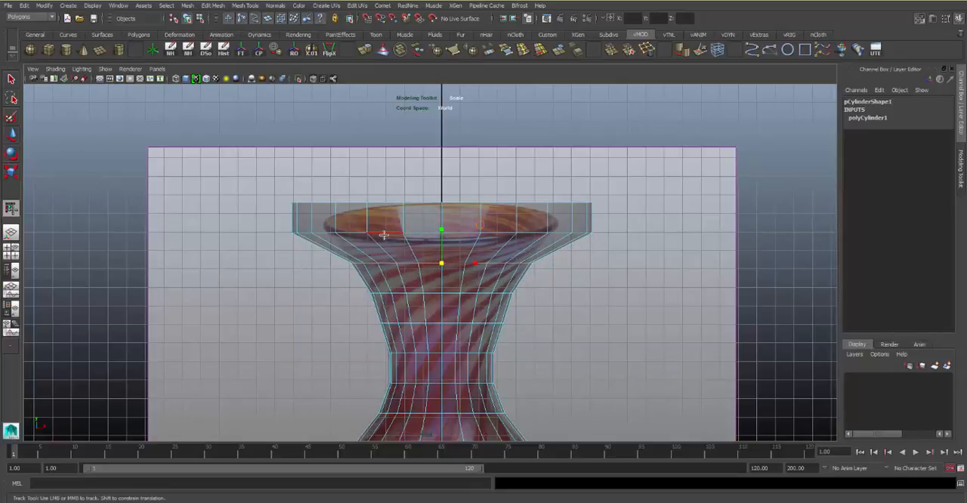
left_click(382, 234)
double_click(381, 236)
left_click_drag(441, 233, 401, 242)
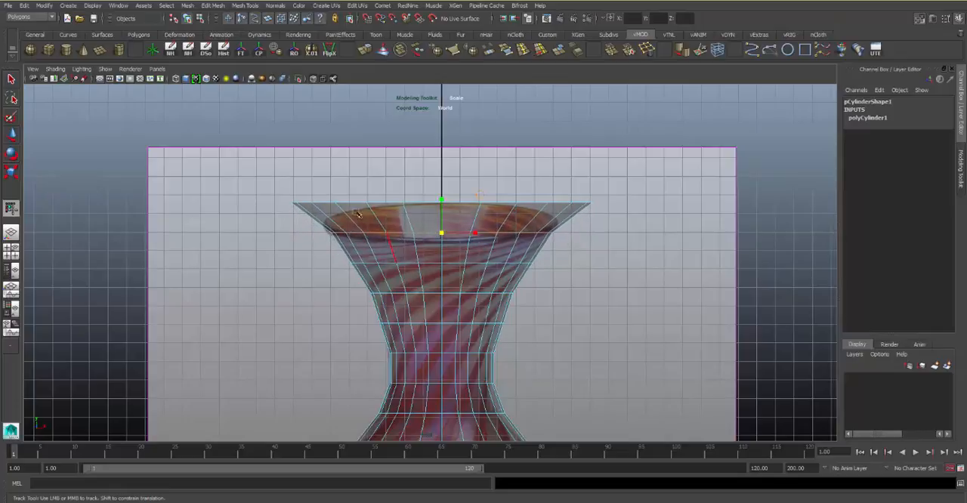
Delete the top band of faces and the top cap above the rim to open the vase's mouth
right_click_drag(352, 210, 345, 184)
left_click_drag(344, 185, 647, 222)
right_click_drag(471, 248, 453, 248)
left_click_drag(270, 145, 674, 219)
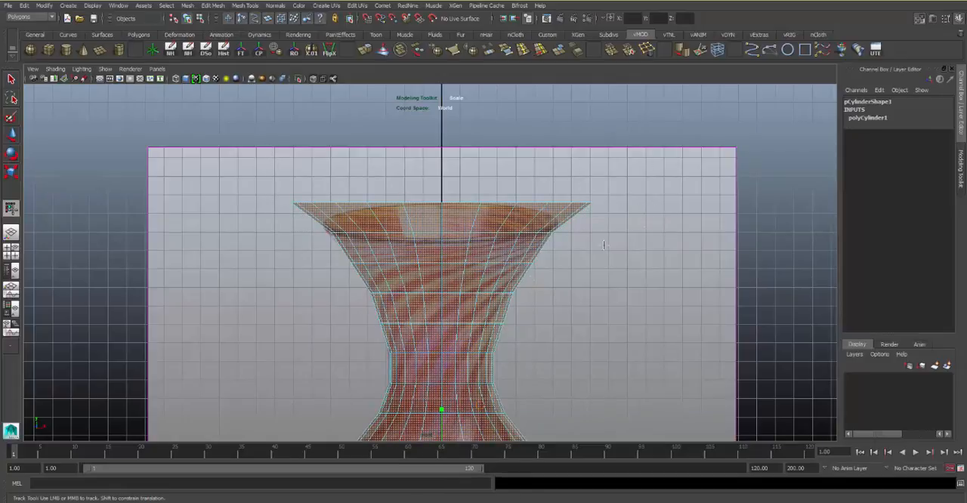
left_click(338, 396)
middle_click_drag(522, 278, 532, 285, "alt")
right_click_drag(531, 285, 486, 252, "alt")
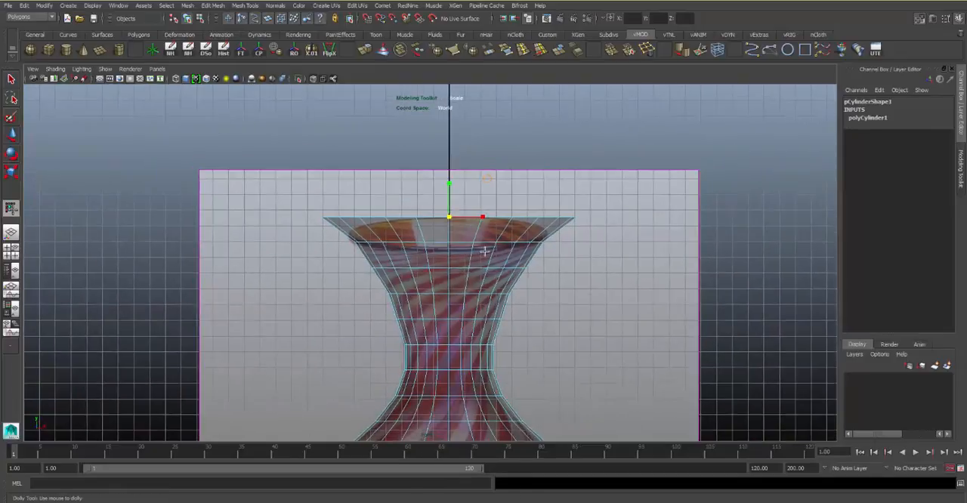
middle_click_drag(535, 160, 542, 135, "alt")
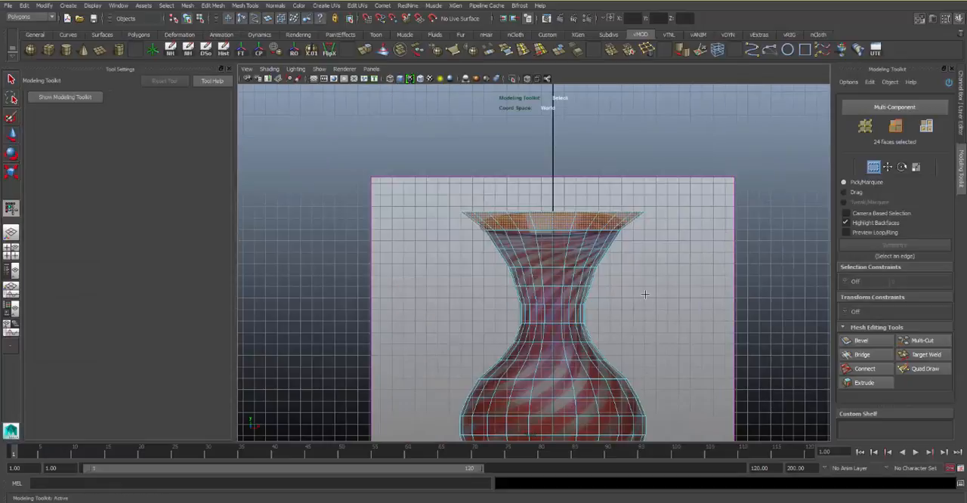
key("Delete")
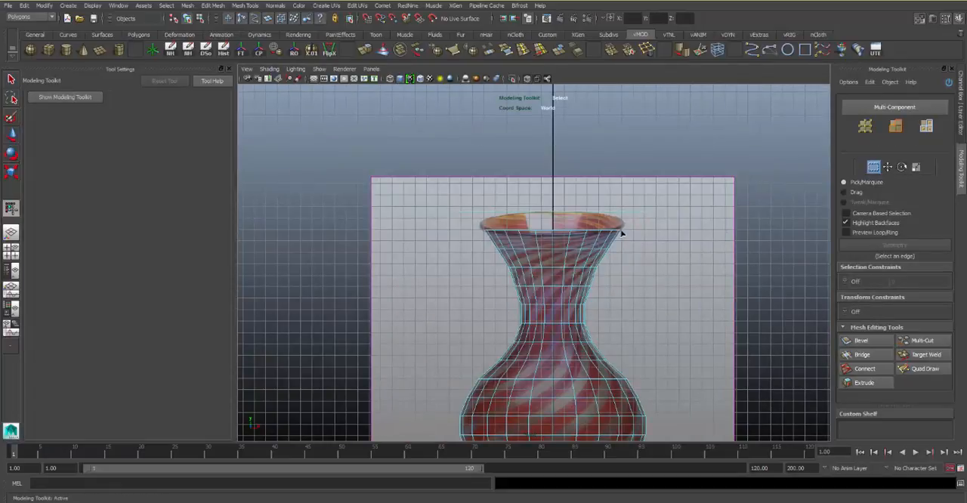
left_click_drag(668, 190, 433, 219)
Examine the open vase against the reference plane in the perspective view
middle_click_drag(567, 257, 564, 157, "alt")
key("space")
key("space")
left_click_drag(656, 178, 594, 216, "alt")
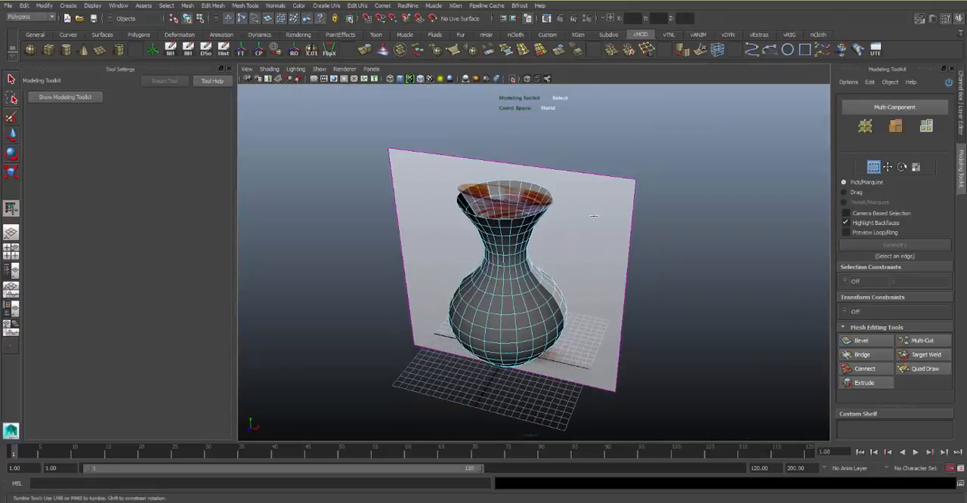
middle_click_drag(594, 216, 643, 188, "alt")
right_click_drag(643, 187, 628, 220, "alt")
middle_click_drag(628, 220, 590, 262, "alt")
right_click_drag(531, 226, 547, 215)
Move the reference image plane back, clear of the vase, and select the vase
left_click_drag(333, 127, 330, 135)
key("w")
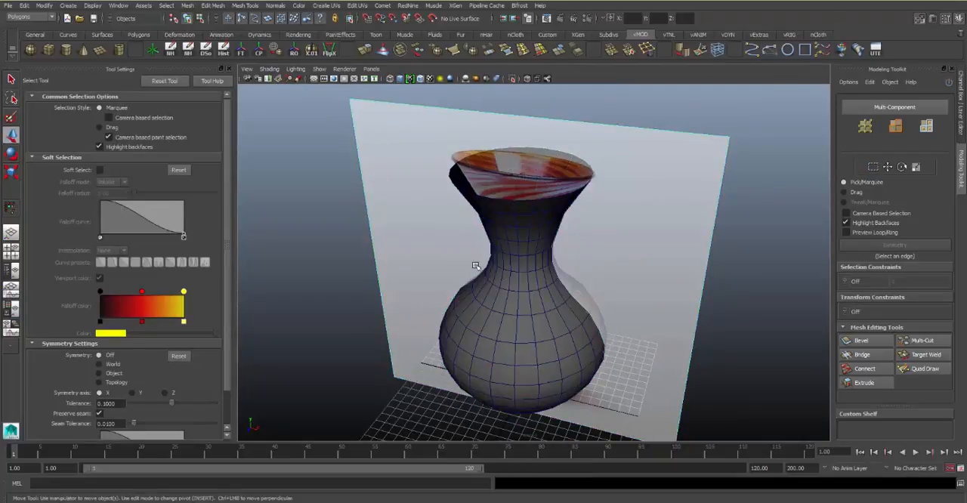
left_click_drag(511, 311, 521, 199)
left_click(520, 199)
right_click_drag(520, 198, 531, 277, "alt")
left_click_drag(531, 277, 469, 228, "alt")
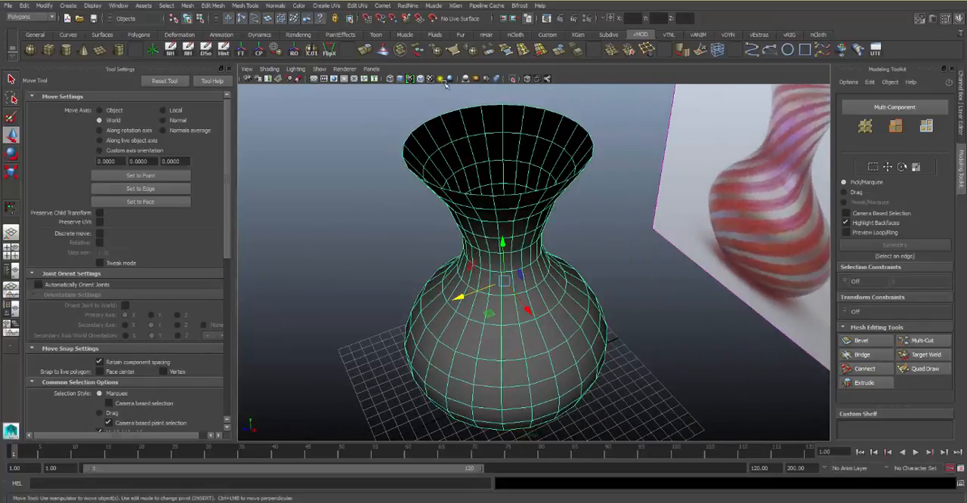
Extrude all the vase's faces outward to give the wall thickness, and clear the selection
left_click(366, 53)
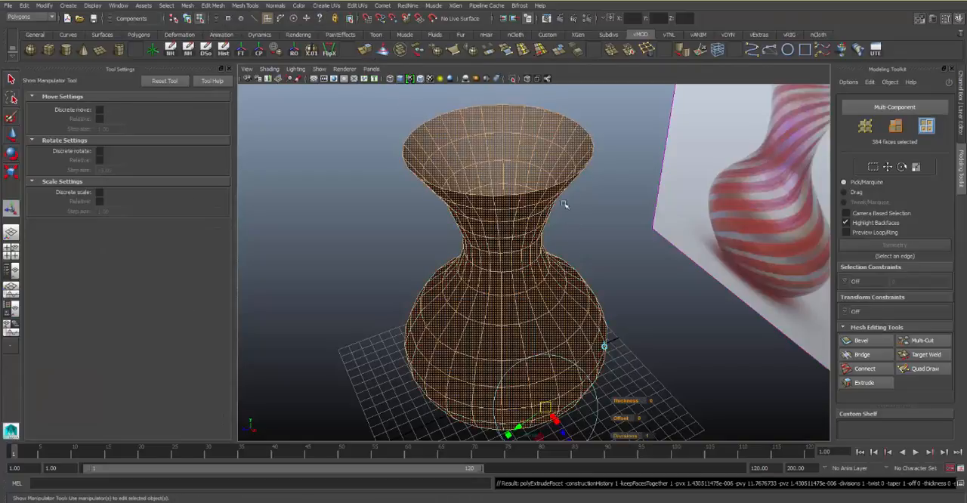
left_click_drag(492, 261, 562, 325, "alt")
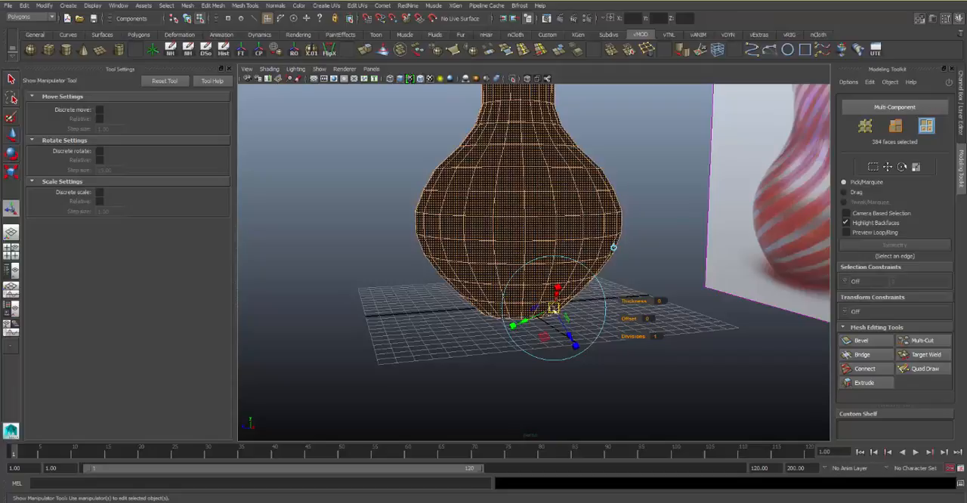
left_click_drag(556, 320, 584, 346, "alt")
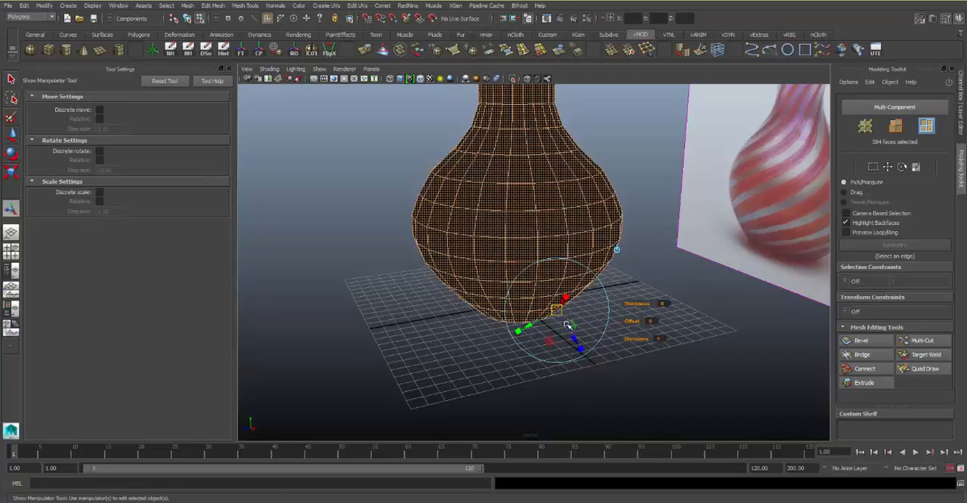
left_click_drag(574, 340, 585, 349)
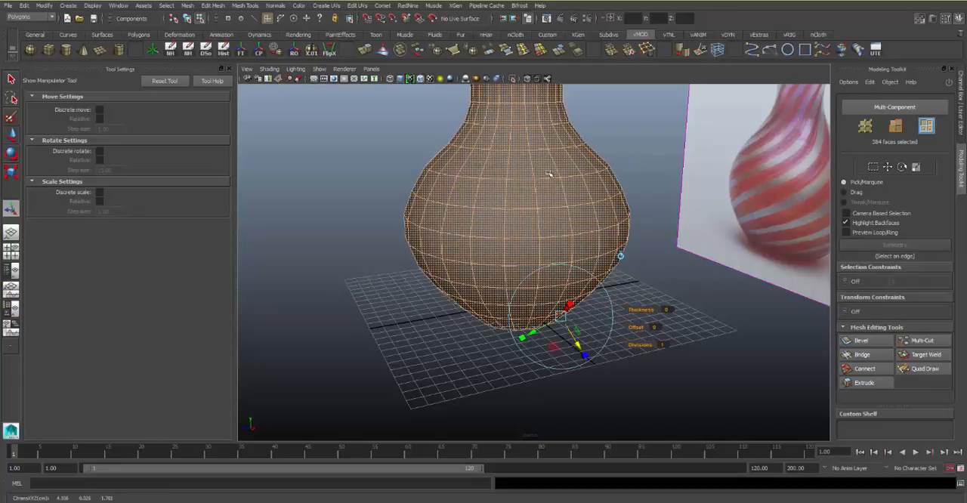
left_click_drag(541, 280, 570, 246, "alt")
left_click(639, 146)
left_click_drag(541, 189, 565, 165, "alt")
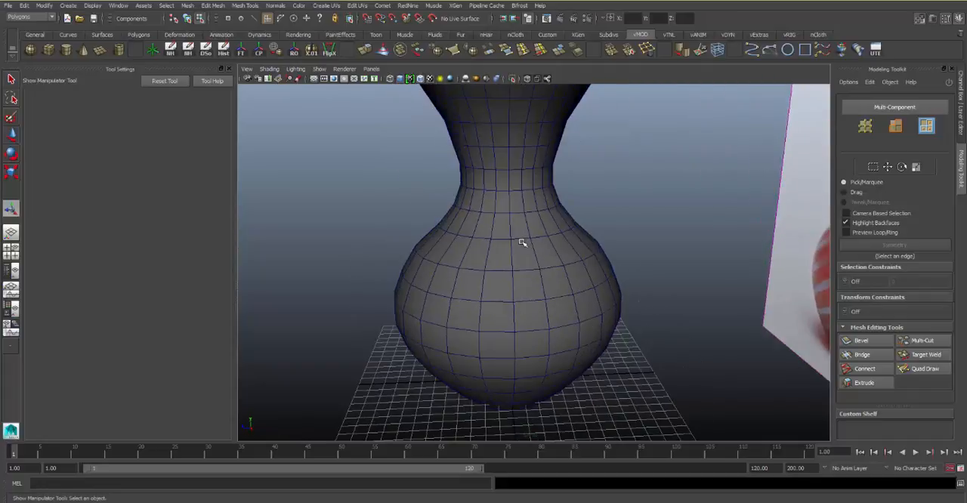
Select the thickened vase in object mode, switch to face selection and select all of its faces
left_click(518, 280)
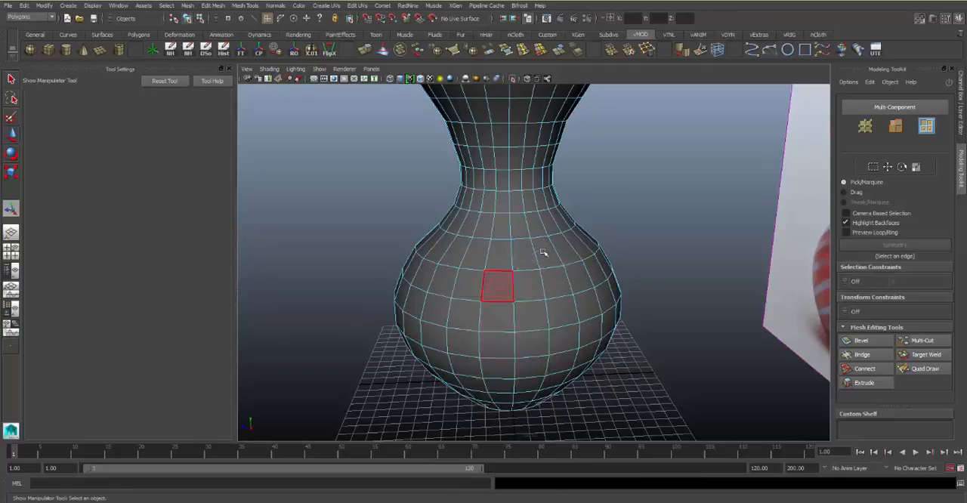
key("F8")
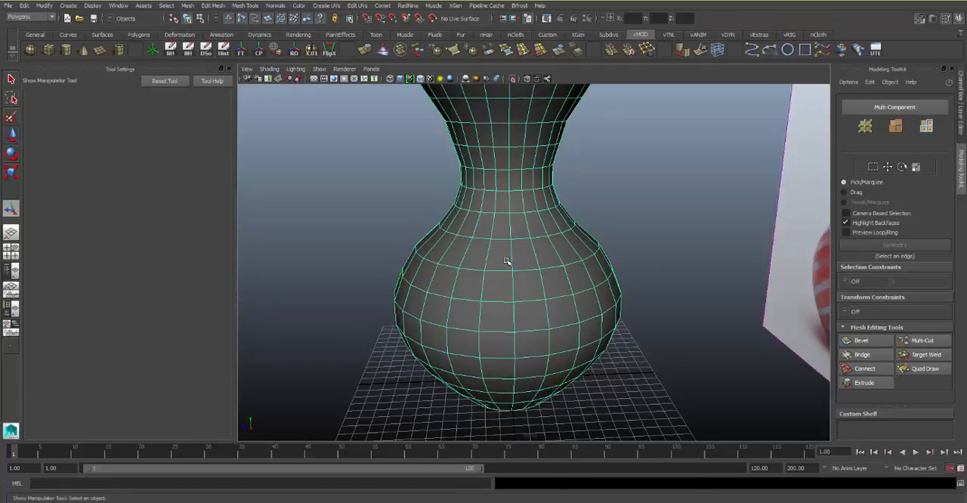
right_click_drag(505, 256, 505, 276)
double_click(504, 277)
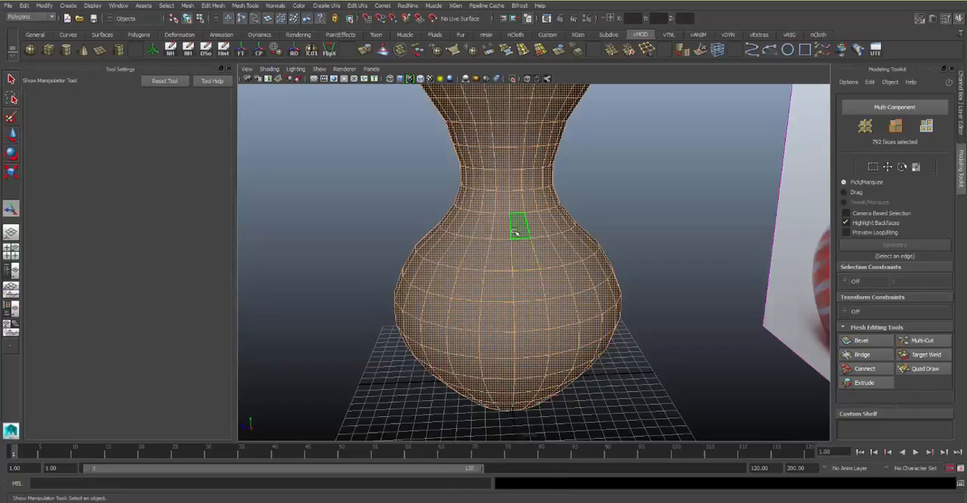
Show the face normals of the selected vase, clear the selection and examine the normals' direction around the body
right_click_drag(515, 232, 537, 262, "shift")
left_click(617, 173)
right_click_drag(529, 213, 596, 220, "alt")
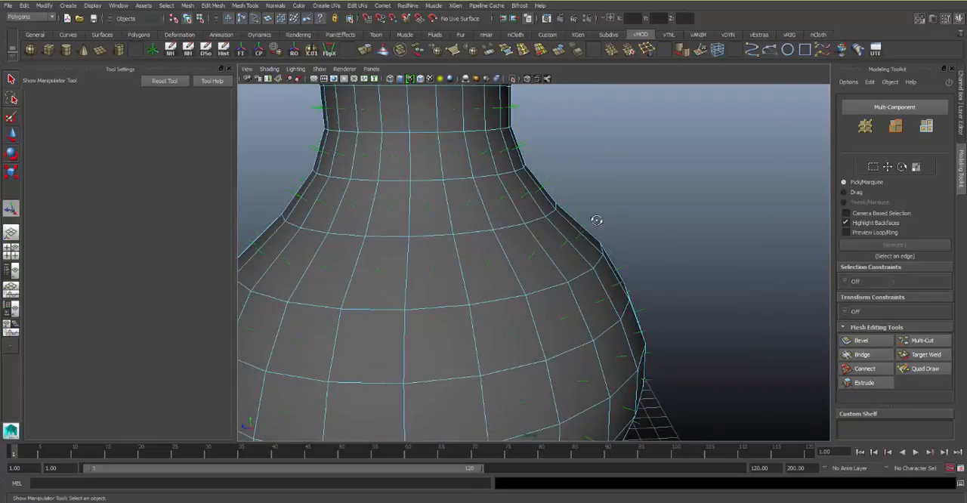
mouse_move(597, 220)
left_mouse_down("alt")
mouse_move(624, 209)
mouse_move(609, 211)
left_mouse_up("alt")
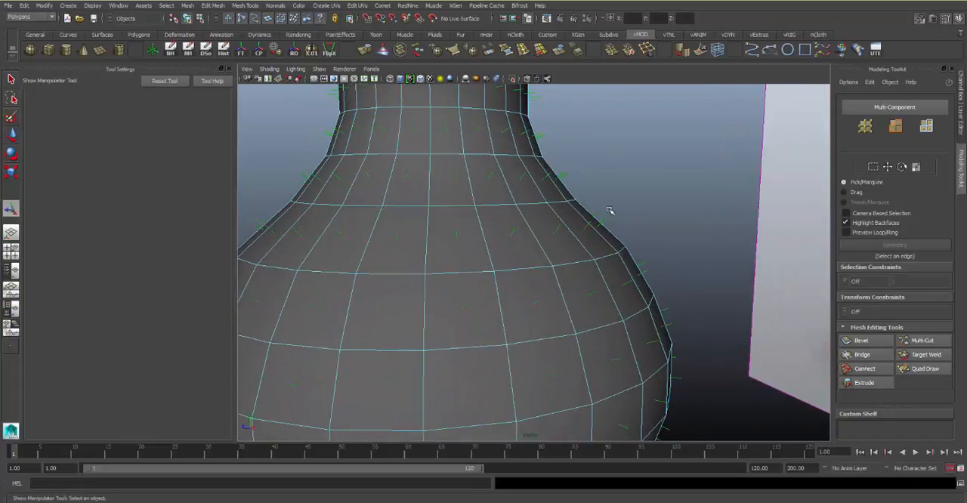
left_click_drag(485, 226, 513, 230, "alt")
right_click_drag(510, 230, 409, 239, "alt")
middle_click_drag(410, 249, 478, 250, "alt")
left_click_drag(478, 250, 499, 228, "alt")
Reselect all the vase's faces, turn the normals display off and clear the face selection
double_click(484, 236)
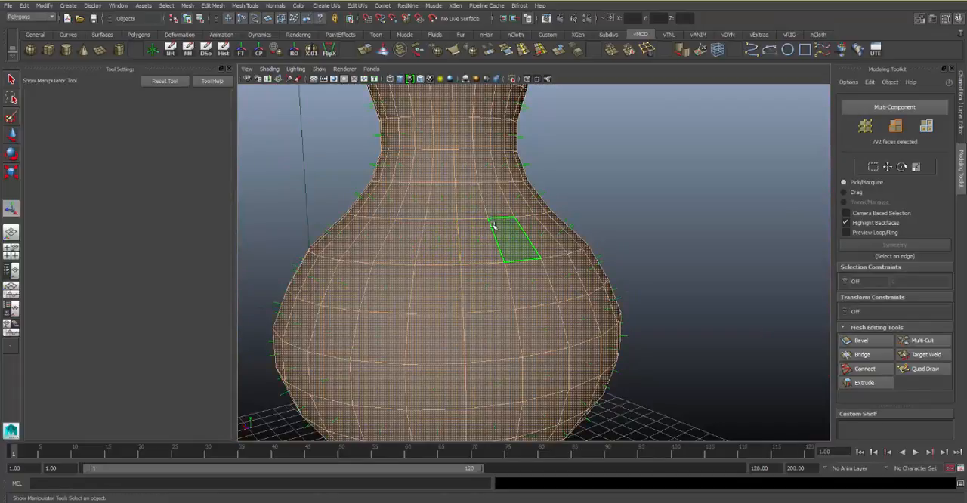
right_click_drag(491, 226, 526, 264, "shift")
left_click(564, 204)
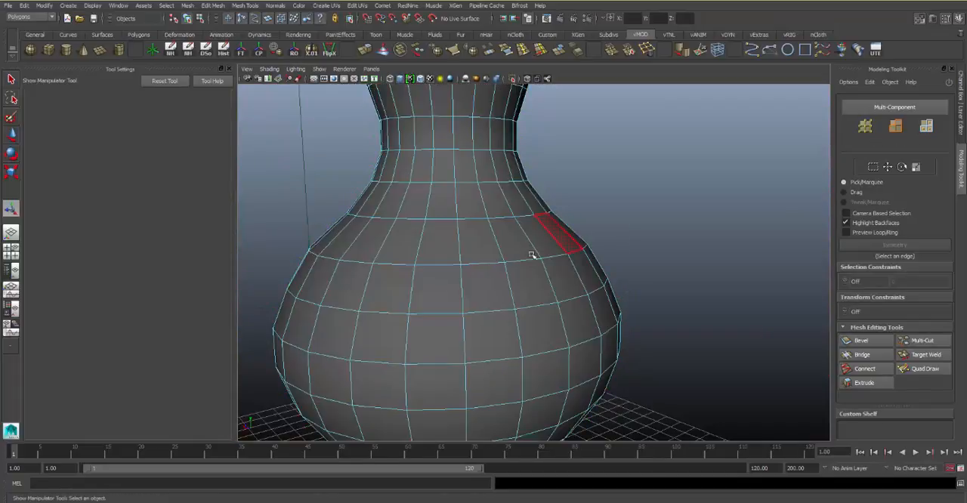
left_click_drag(533, 254, 586, 252, "alt")
right_click_drag(585, 252, 534, 253, "alt")
left_click_drag(535, 253, 571, 244, "alt")
right_click_drag(534, 248, 580, 268, "alt")
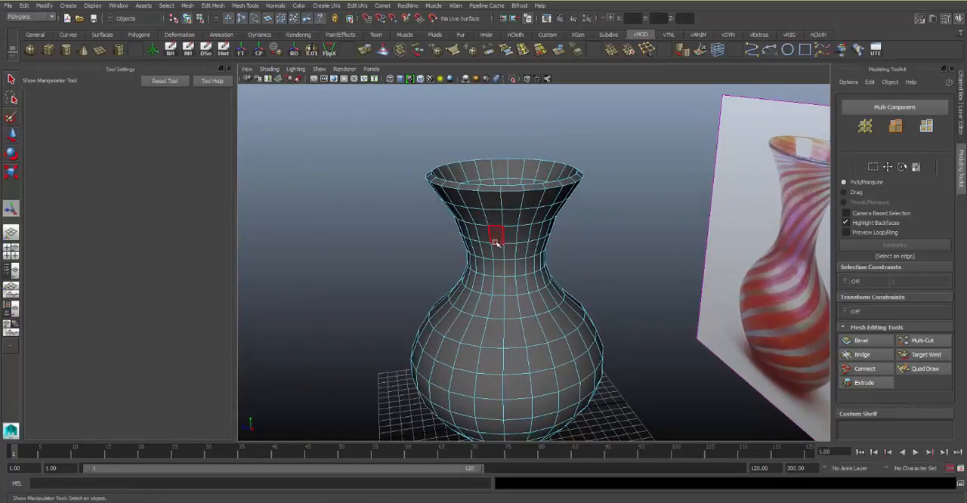
Select the whole vase in object mode, move it off to one side of the grid origin and deselect it
right_click_drag(547, 211, 550, 210)
left_click(495, 246)
left_click_drag(491, 252, 503, 244, "alt")
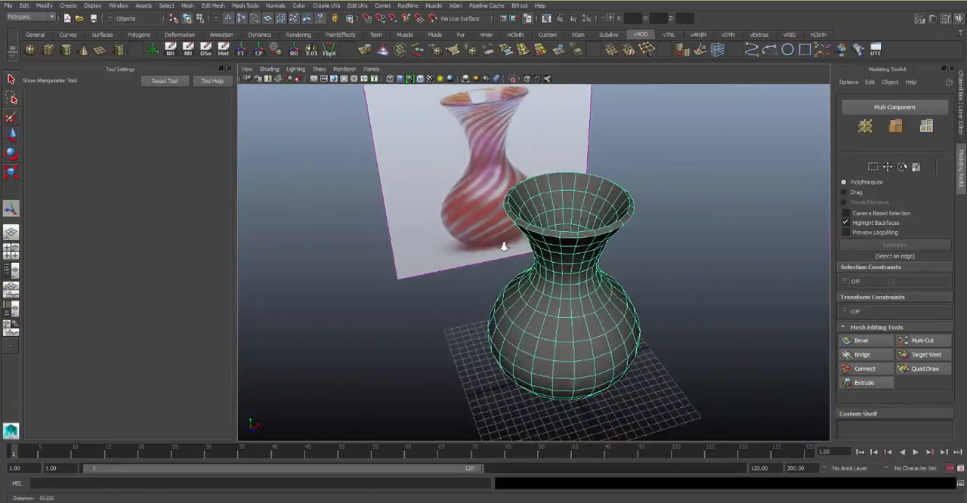
right_click_drag(504, 244, 483, 229, "alt")
mouse_move(483, 229)
left_mouse_down("alt")
mouse_move(492, 219)
mouse_move(585, 252)
mouse_move(604, 295)
mouse_move(279, 334)
left_mouse_up("alt")
key("w")
right_click_drag(451, 291, 417, 252, "alt")
left_click_drag(417, 253, 433, 225, "alt")
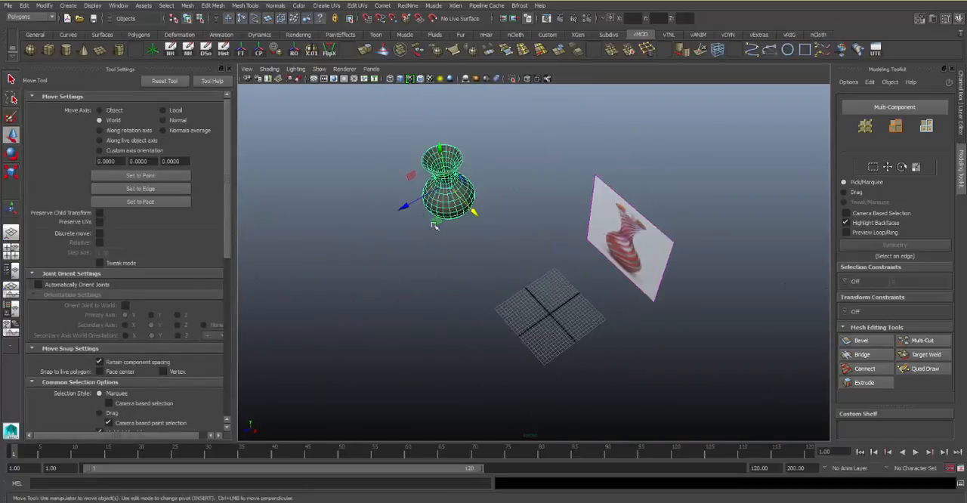
left_click_drag(406, 197, 312, 258)
left_click(474, 189)
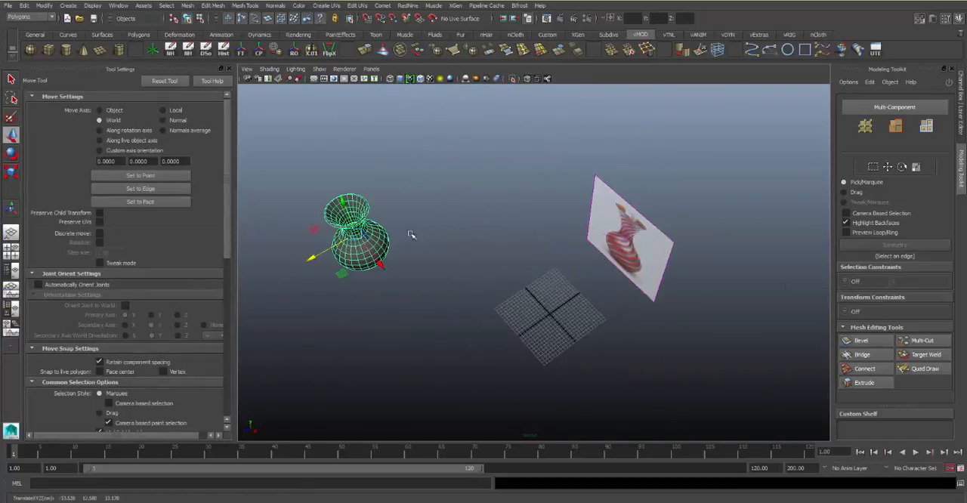
left_click(446, 183)
Delete the reference image plane and hide the empty plane frame left beside the vase
left_click_drag(567, 254, 655, 191, "alt")
left_click_drag(652, 173, 532, 261)
key("Delete")
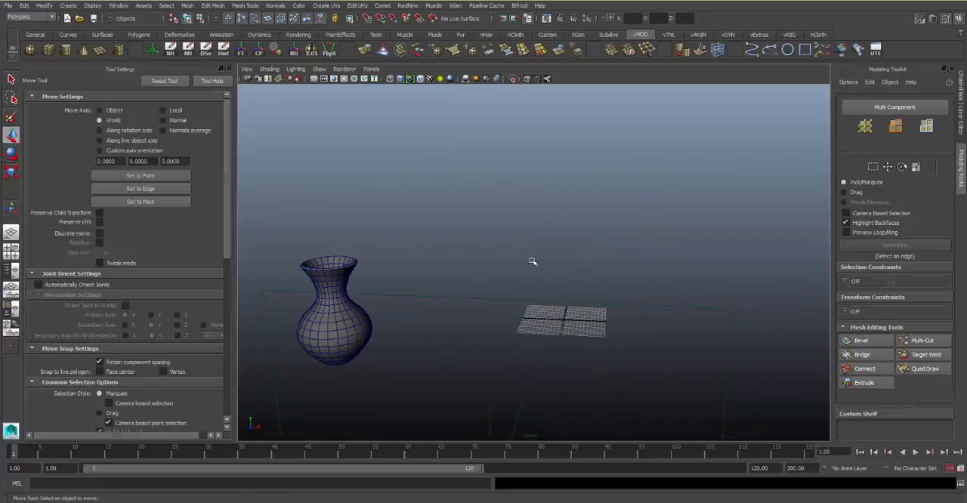
left_click_drag(697, 250, 585, 366)
left_click_drag(550, 221, 526, 191, "alt")
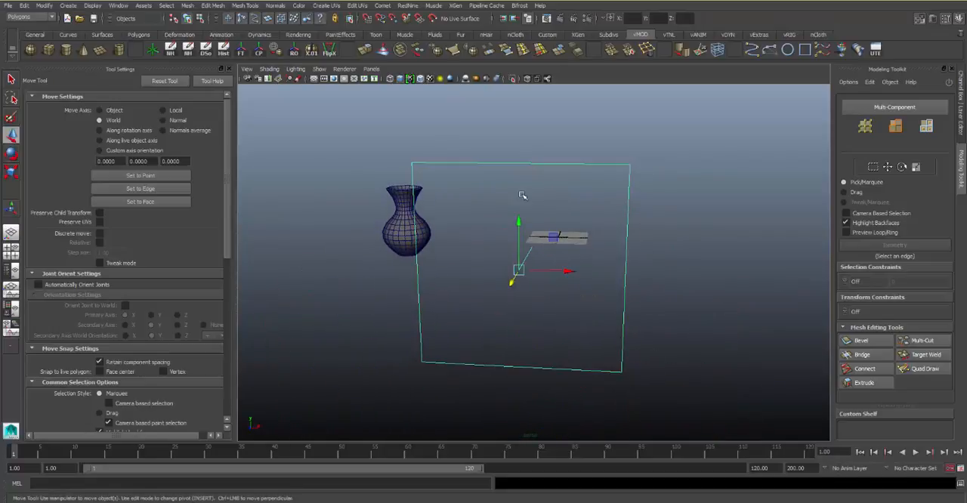
key("ctrl+h")
right_click_drag(531, 251, 583, 247, "alt")
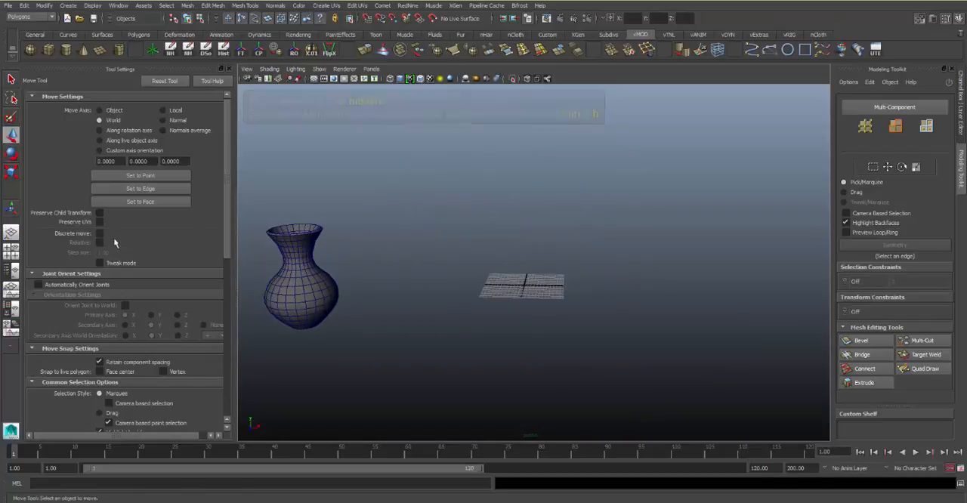
Create a polygon cube at the grid origin and scale it up uniformly to about 25.7
key("space")
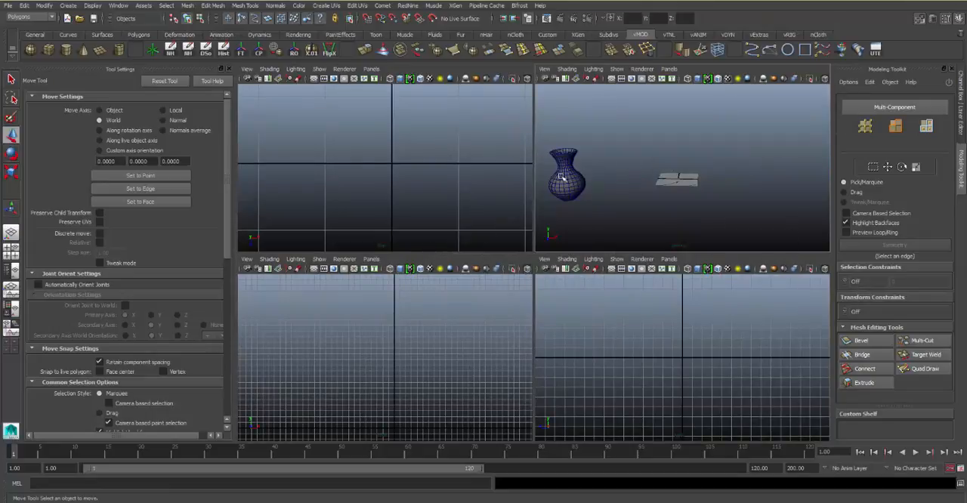
key("space")
key("f")
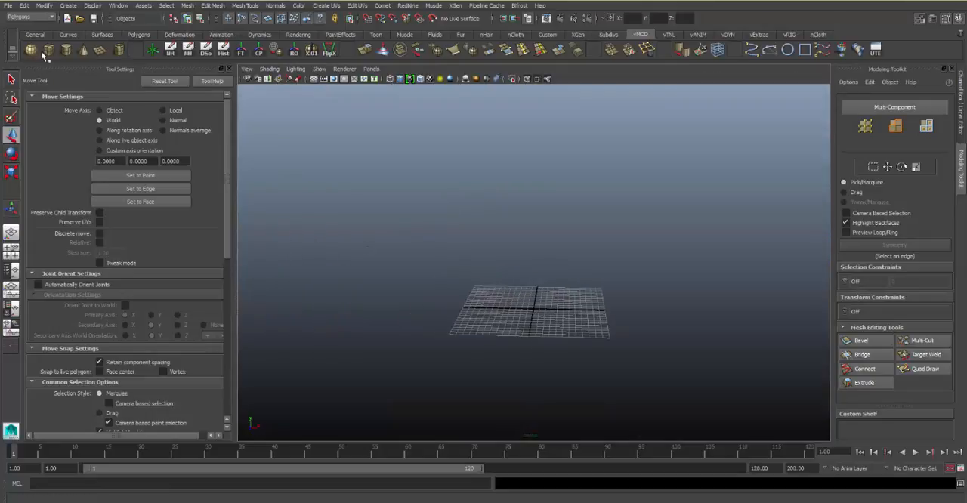
left_click(48, 53)
key("r")
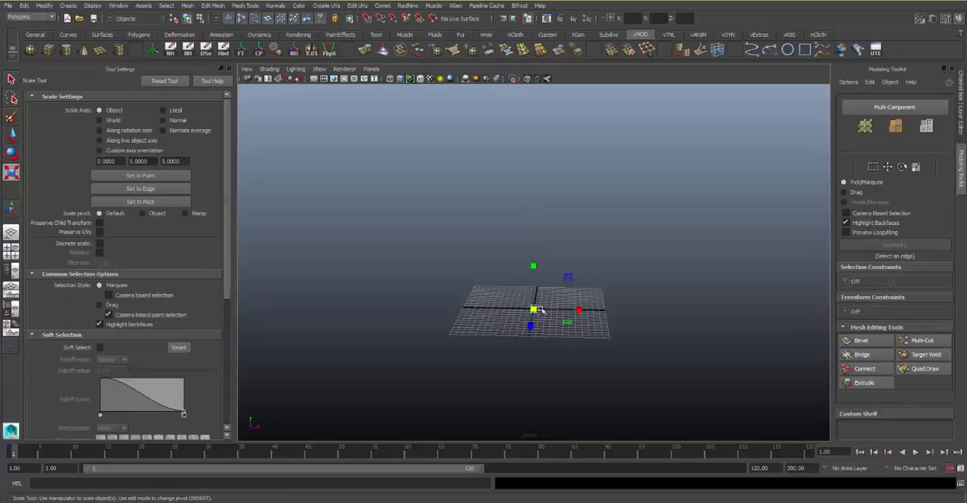
left_click_drag(533, 310, 657, 292)
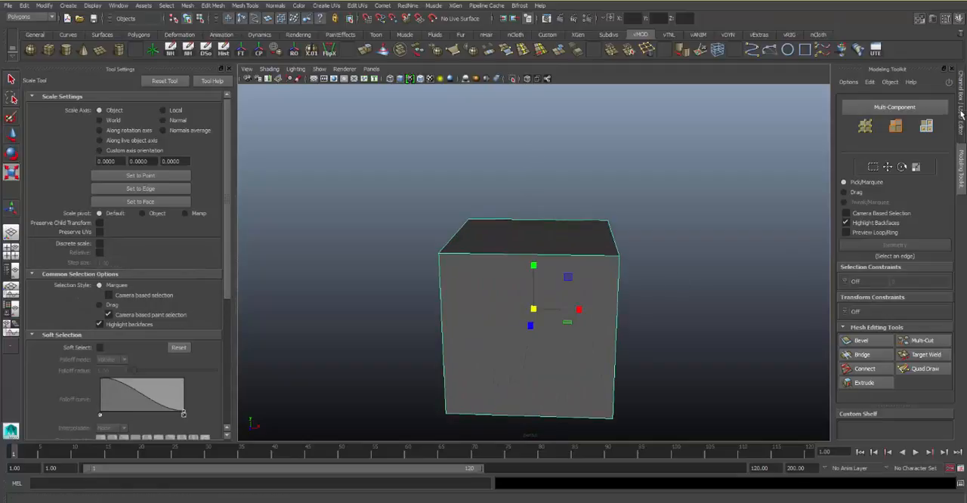
Set the cube's width and depth subdivisions to 10
left_click(962, 112)
left_click(873, 215)
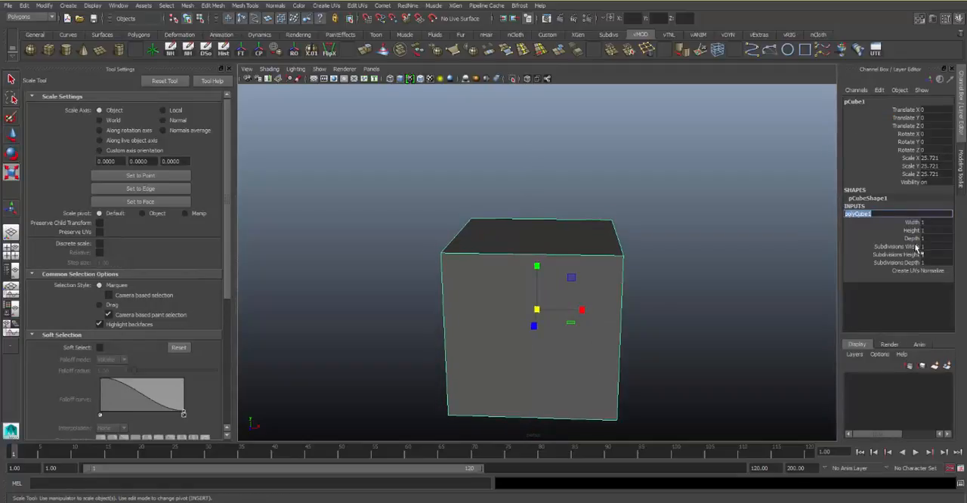
left_click(910, 247)
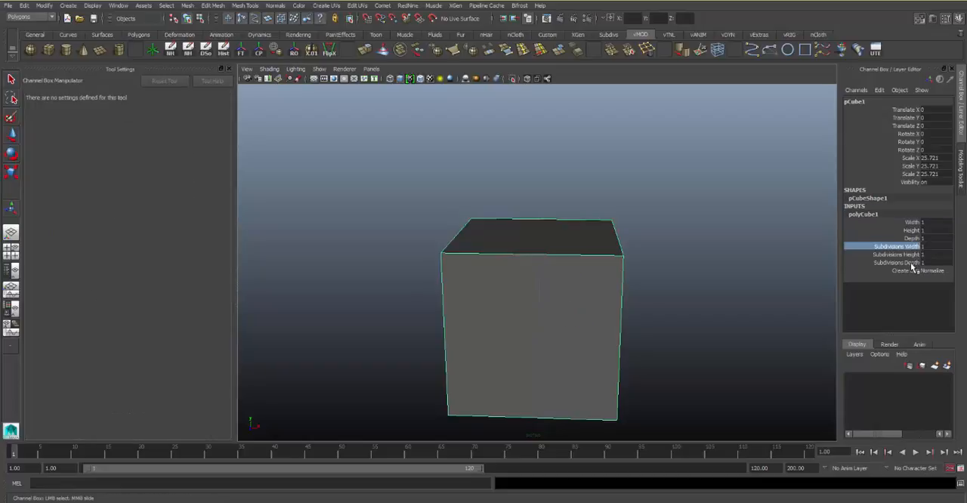
left_click(910, 263, "ctrl")
middle_click_drag(592, 245, 631, 239)
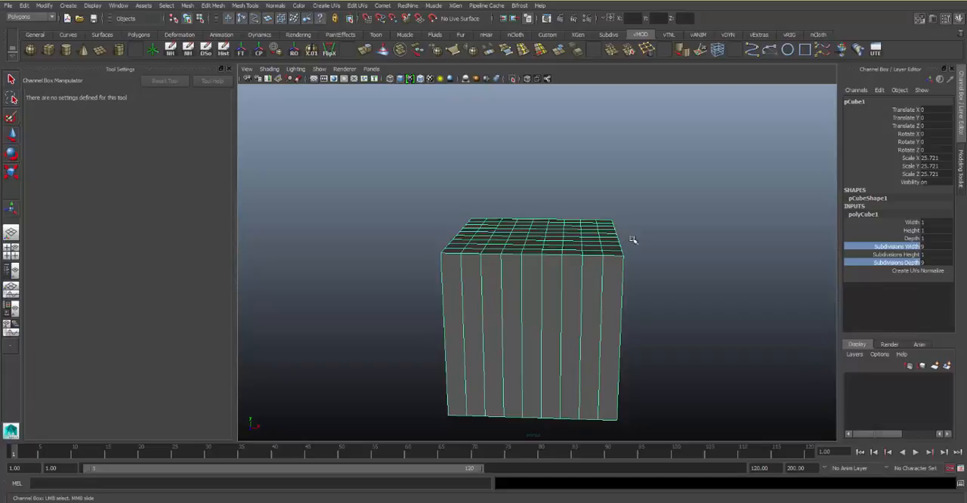
left_click_drag(633, 239, 665, 281, "alt")
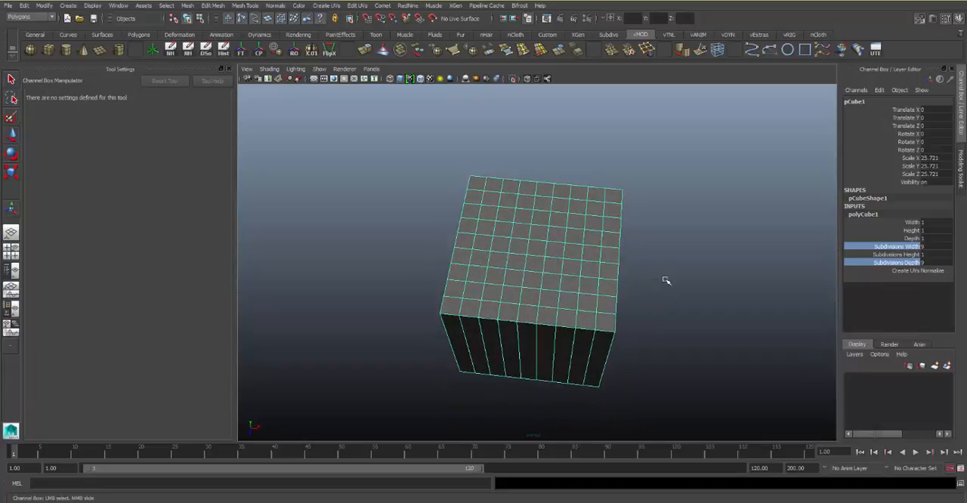
middle_click_drag(666, 280, 669, 279)
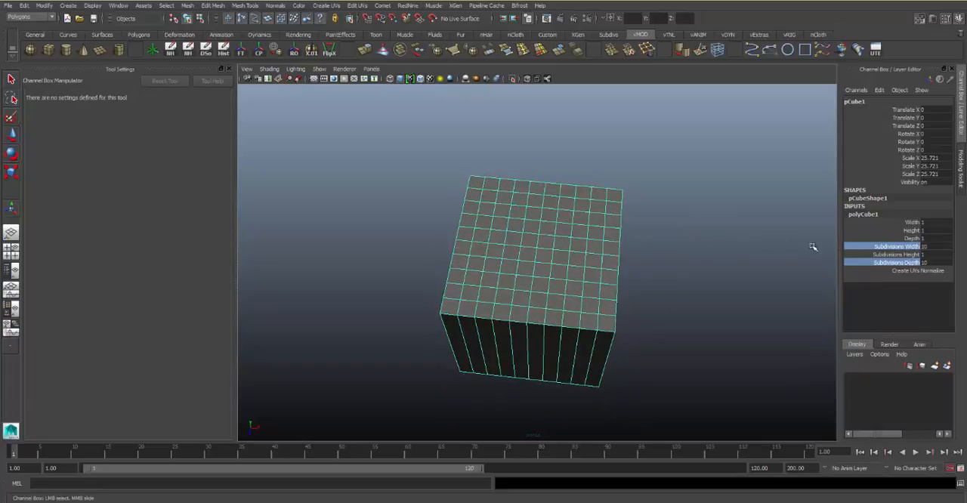
Flatten the cube into a slab by setting its height to 0.2
double_click(919, 230)
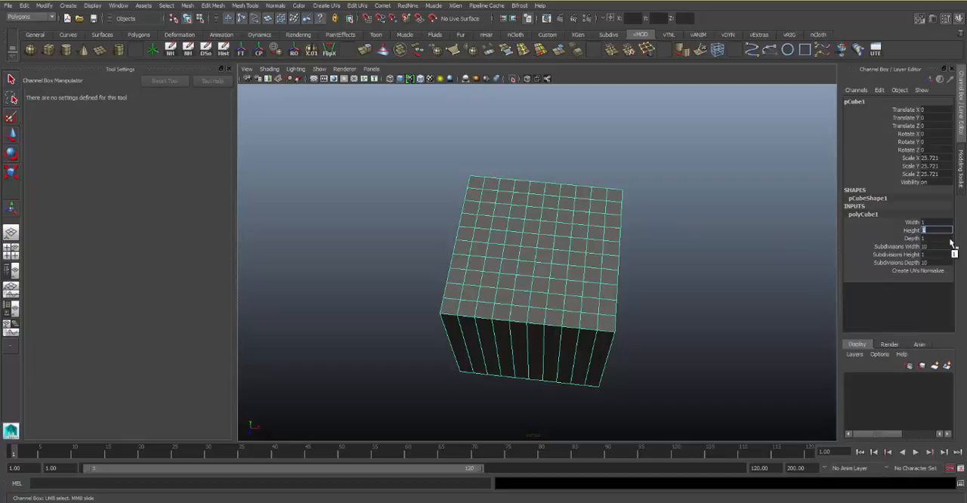
type("3")
key("Return")
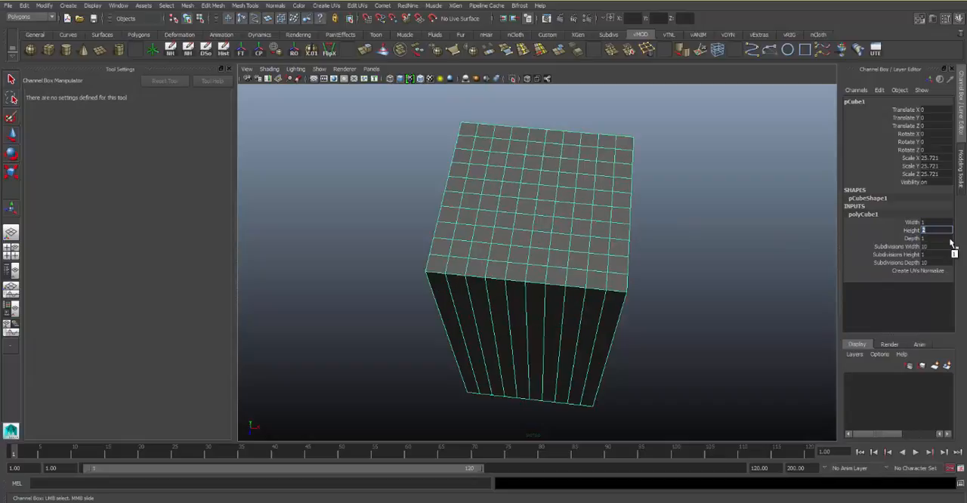
type("0.3")
key("Return")
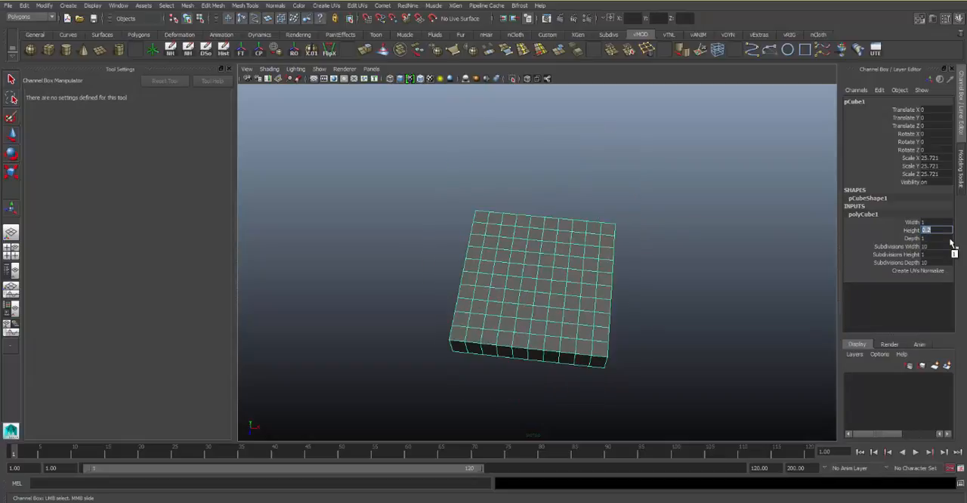
left_click_drag(538, 251, 554, 220, "alt")
left_click_drag(577, 181, 638, 130, "alt")
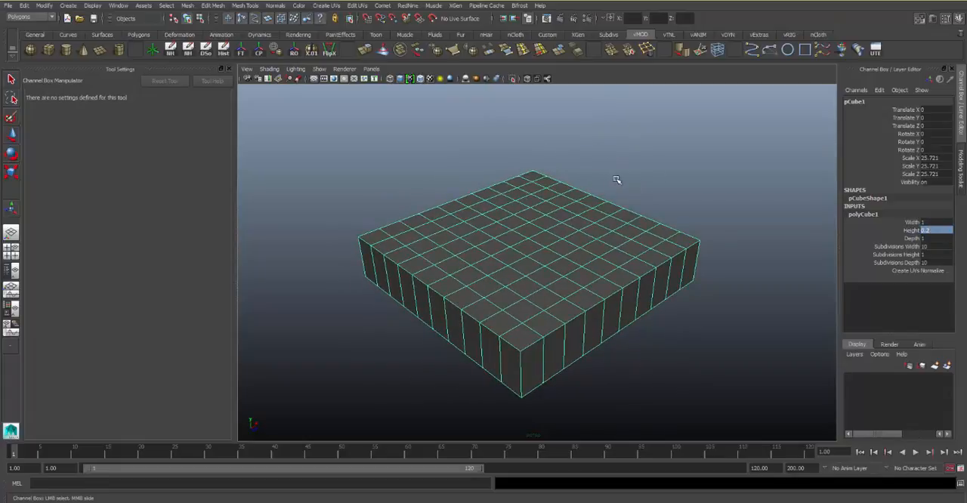
Close the tool settings and enlarge the front view, centred on the slab
key("space")
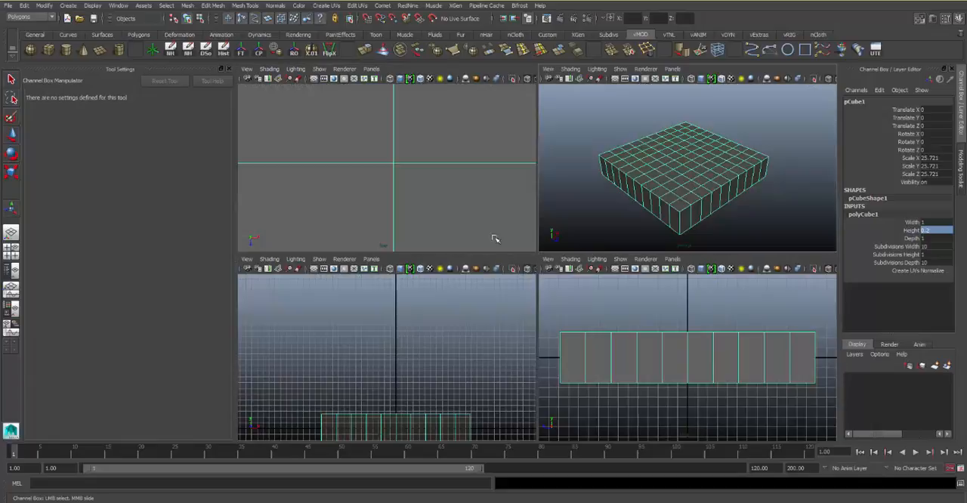
left_click(229, 70)
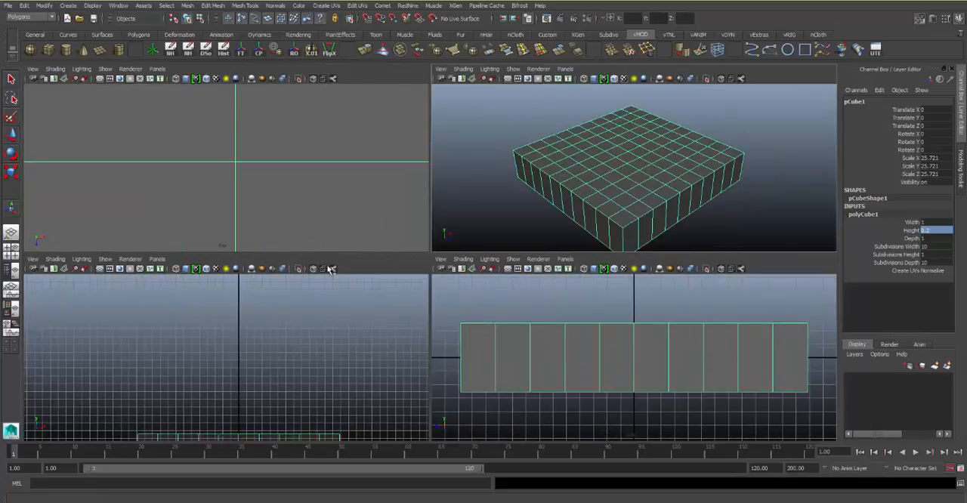
key("space")
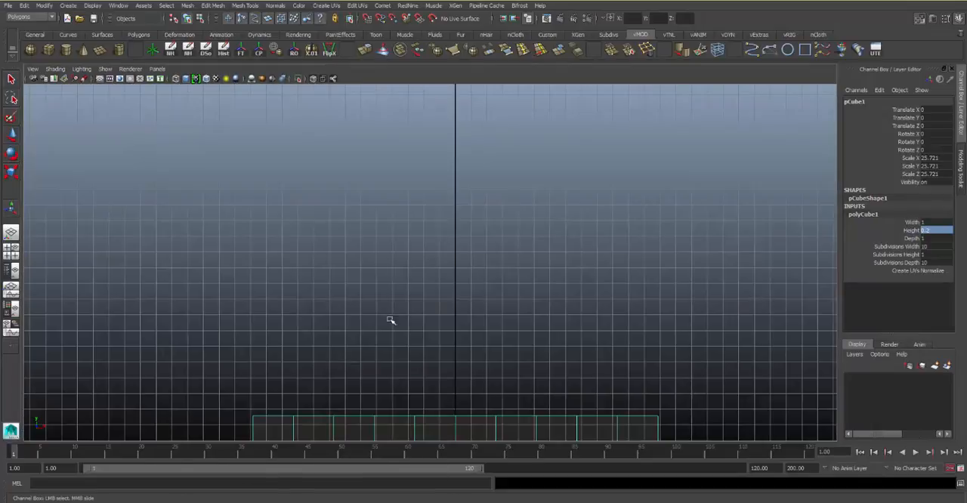
middle_click_drag(391, 321, 383, 193, "alt")
right_click_drag(384, 194, 413, 231, "alt")
Switch the slab to vertex selection and raise the second and third columns of top vertices into a low hump
right_click_drag(344, 274, 294, 273)
left_click(303, 267)
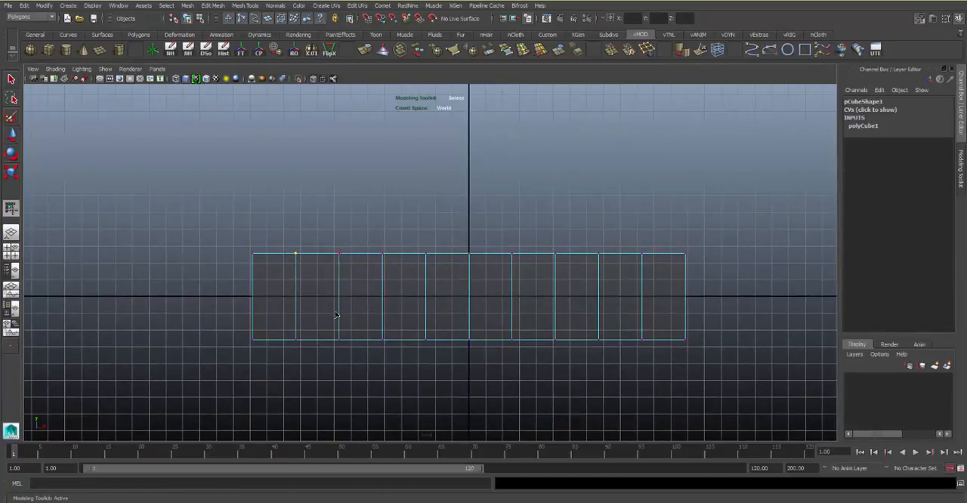
key("w")
left_click_drag(297, 214, 298, 186)
left_click(332, 261)
left_click_drag(341, 217, 341, 199)
Lower the fifth and sixth columns of top vertices into a dip, and lower the seventh column slightly
left_click(430, 228)
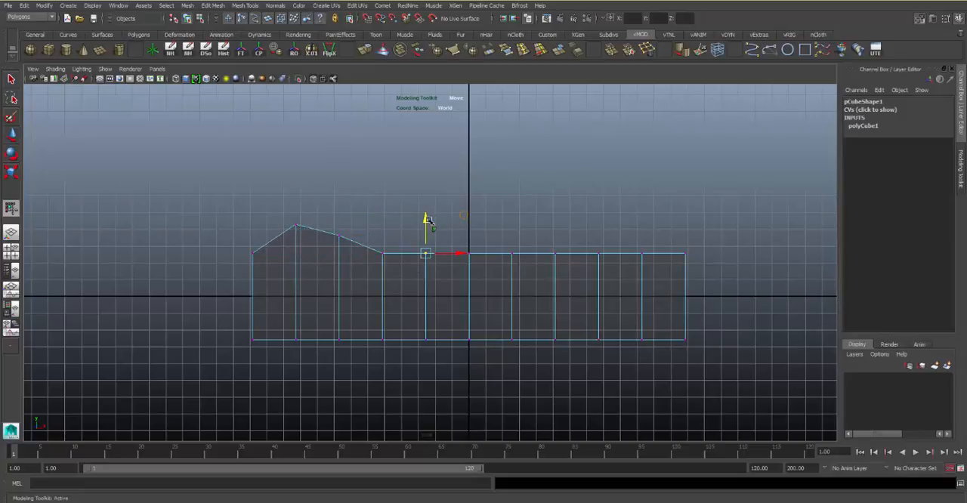
left_click_drag(428, 220, 471, 238)
left_click(470, 246)
left_click(515, 252)
left_click_drag(513, 217, 599, 164)
Raise the last four columns of top vertices progressively into a tall end, and check the profile in perspective
left_click(566, 253)
left_click(601, 254)
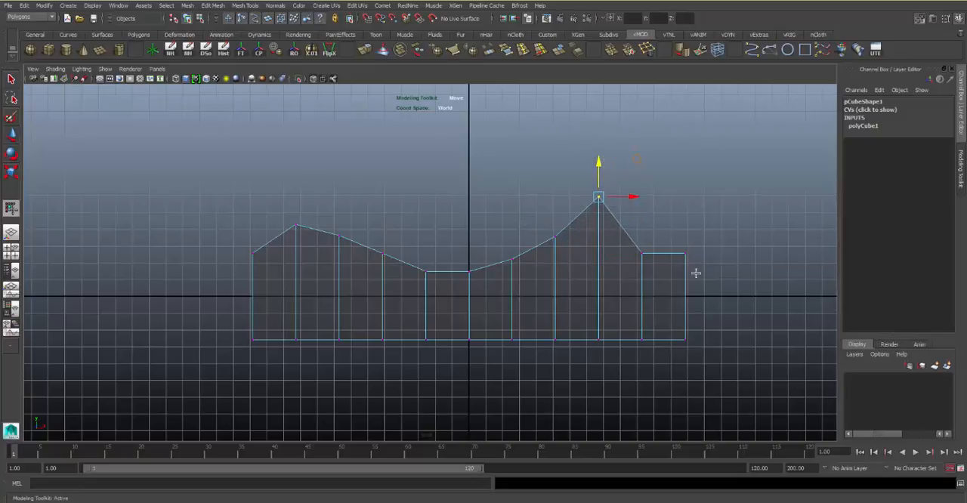
left_click(647, 254)
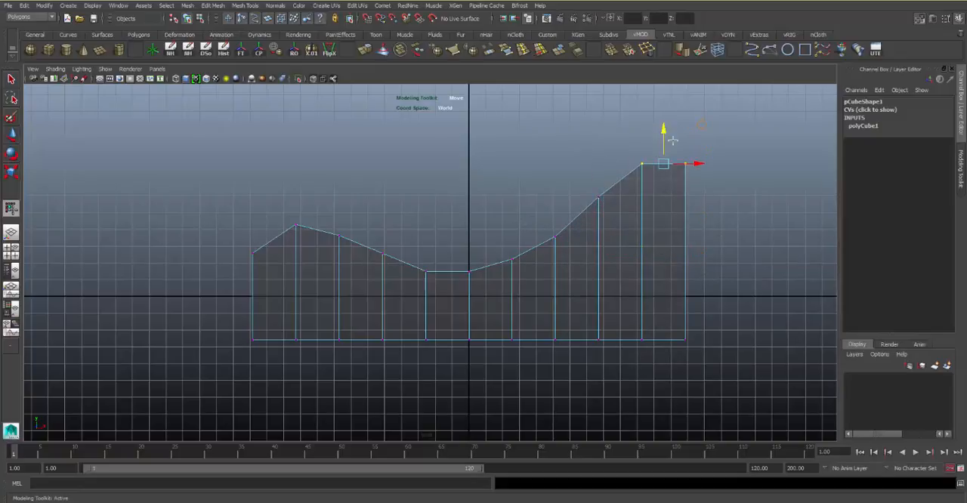
left_click(534, 162)
key("space")
key("space")
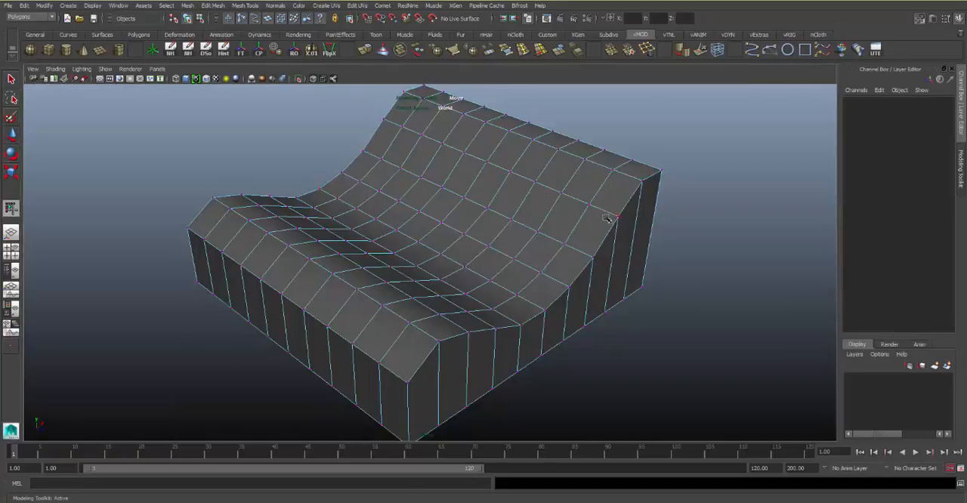
left_click_drag(612, 161, 464, 229, "alt")
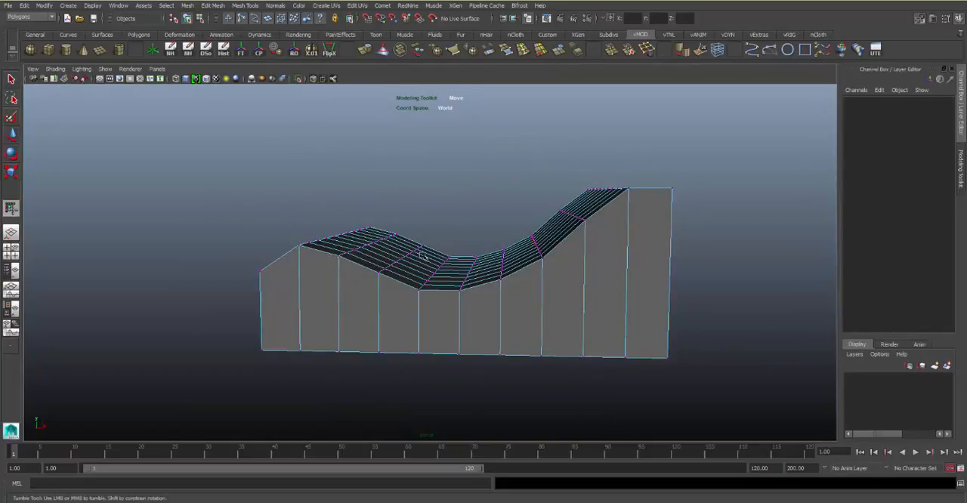
left_click_drag(423, 257, 496, 238, "alt")
Enlarge the top view and shift the slab's second row of vertices from the back toward negative X by over half a cell
key("space")
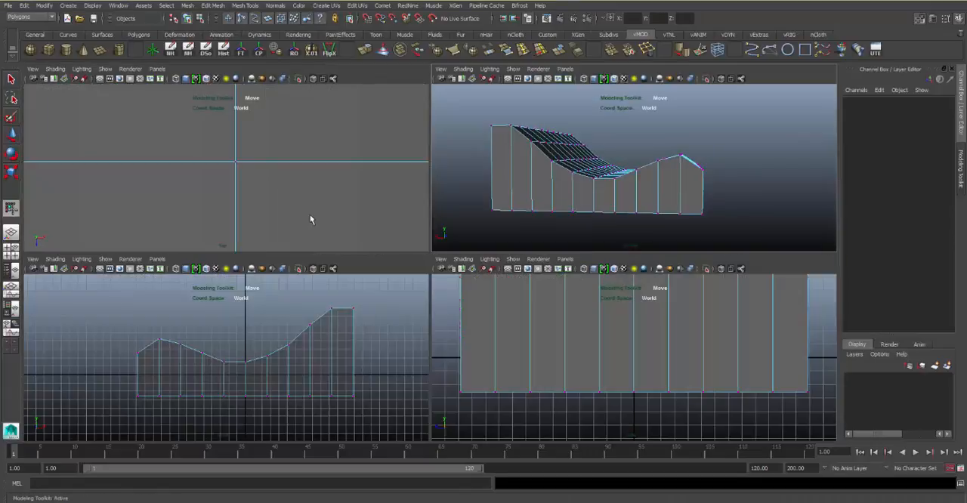
key("space")
right_click_drag(358, 194, 257, 198, "alt")
right_click_drag(423, 201, 374, 175, "alt")
middle_click_drag(374, 175, 346, 177, "alt")
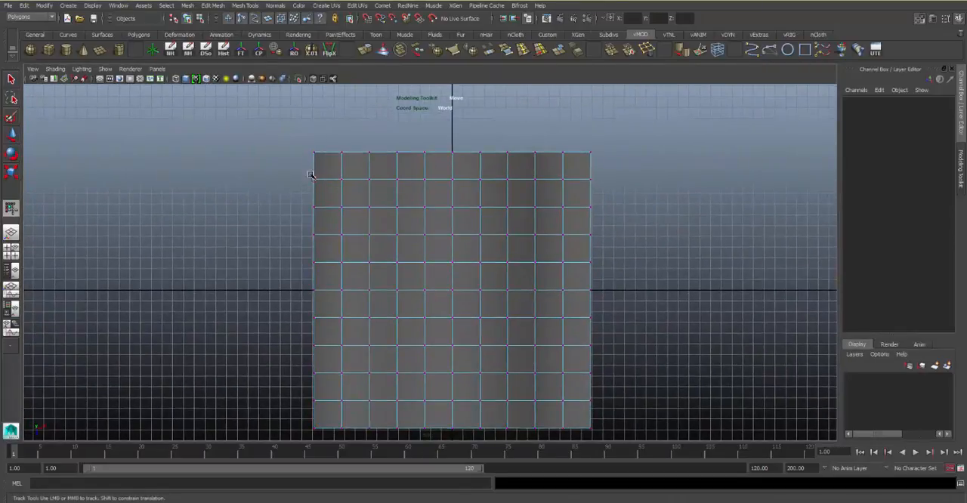
left_click_drag(632, 198, 632, 199)
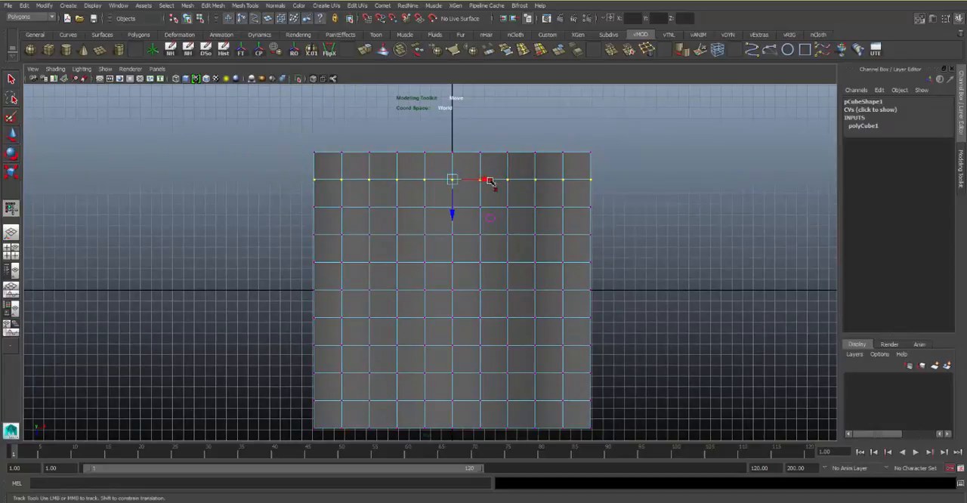
left_click_drag(489, 181, 469, 179)
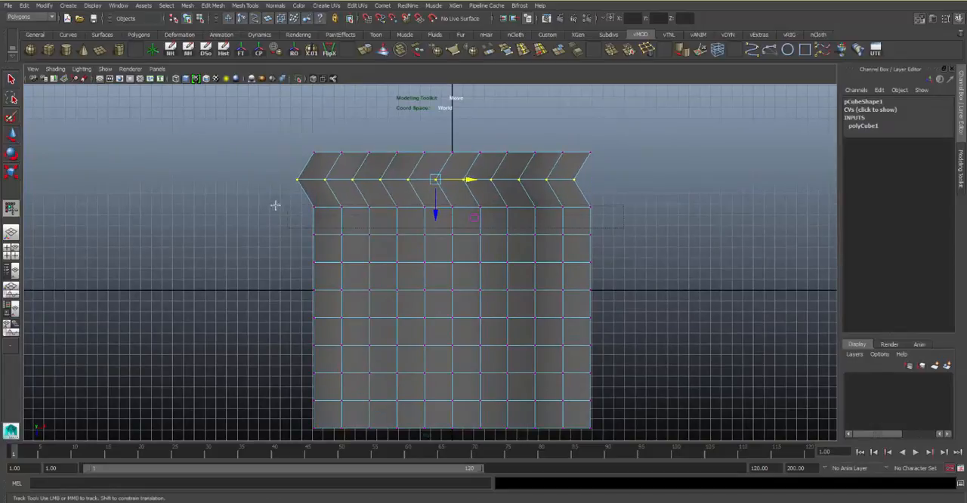
Scale the third and fourth rows of vertices from the back wider along X so both sides bulge outward
left_click_drag(275, 205, 260, 197)
left_click_drag(488, 211, 492, 207)
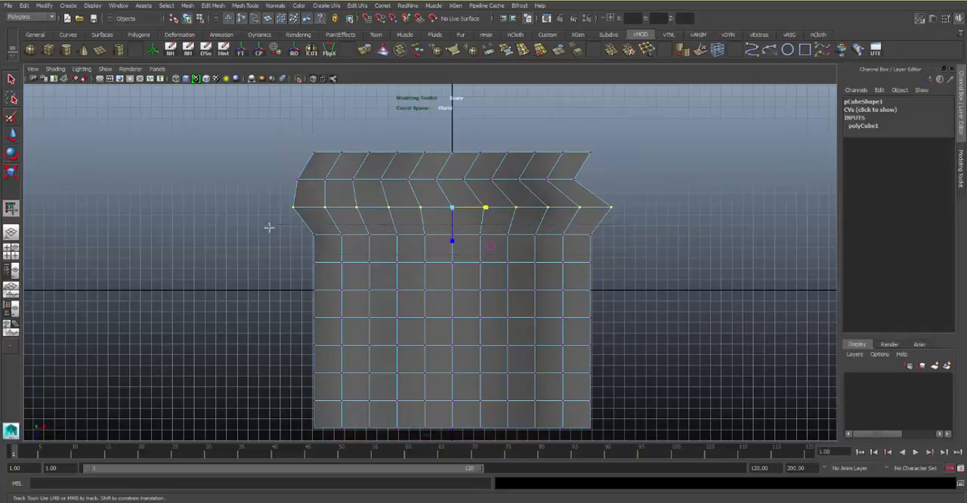
left_click_drag(269, 227, 268, 226)
left_click_drag(486, 234, 494, 230)
Move the fifth row of vertices slightly toward negative X and the sixth row slightly toward positive X
left_click_drag(285, 258, 282, 257)
key("w")
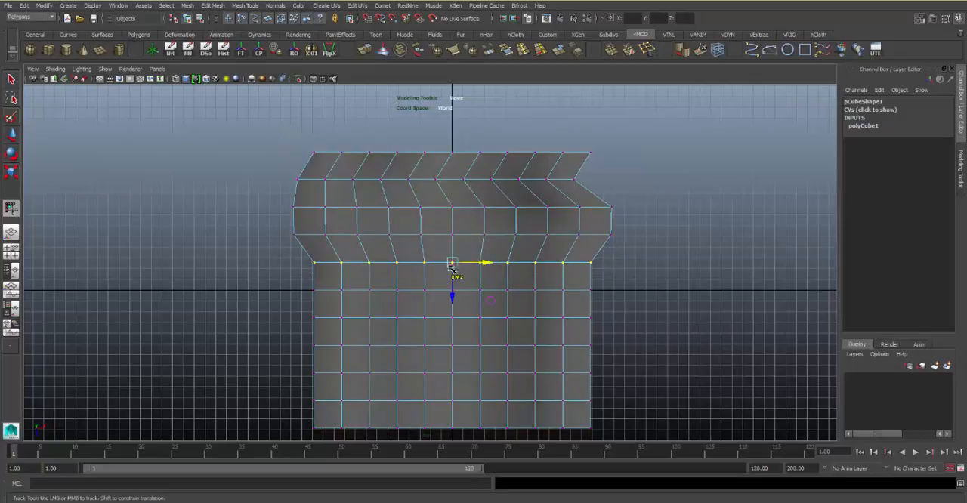
middle_click_drag(491, 272, 488, 181, "alt")
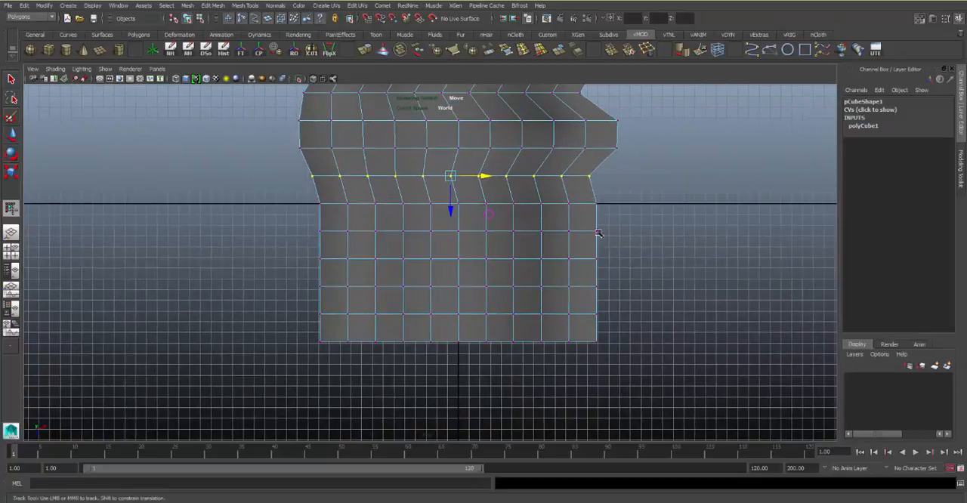
left_click_drag(289, 196, 288, 195)
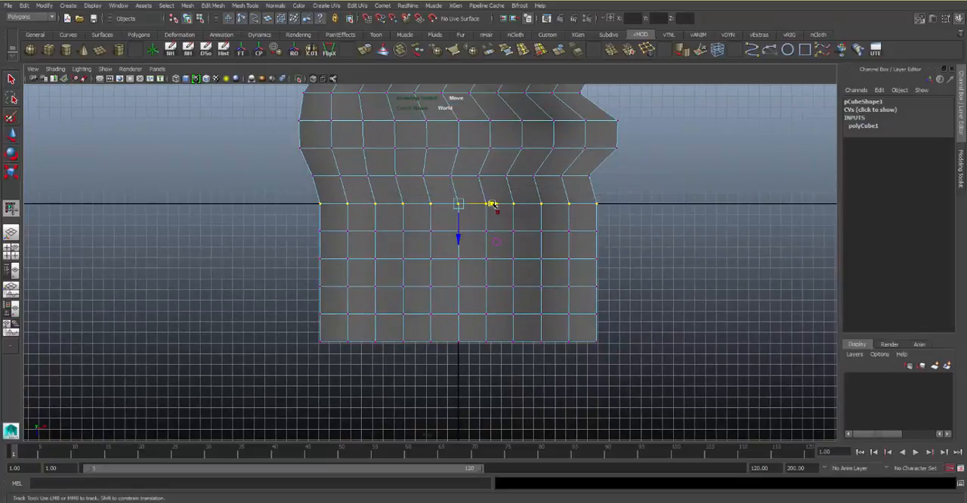
mouse_move(487, 201)
left_mouse_down()
mouse_move(457, 200)
mouse_move(503, 193)
left_mouse_up()
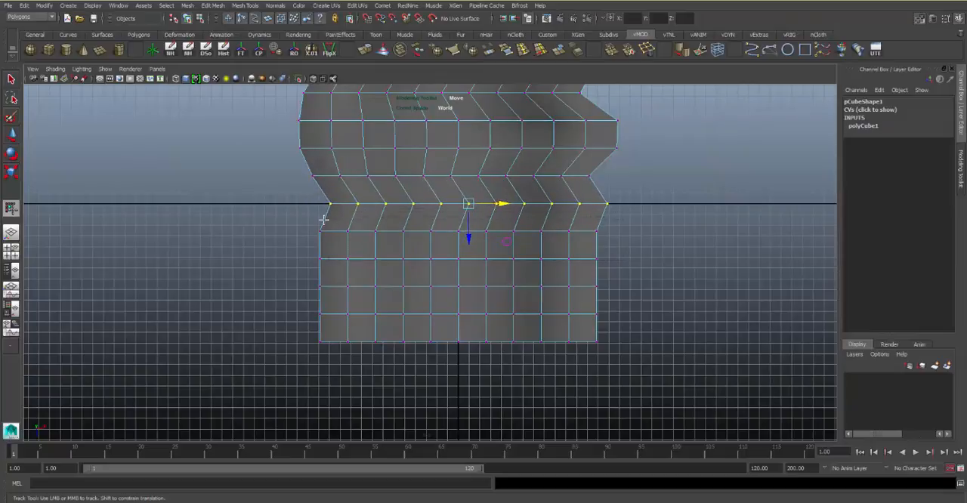
Move the seventh and eighth rows of vertices together toward positive X, and push the eighth row slightly farther
left_click_drag(303, 223, 608, 268)
left_click_drag(492, 247, 520, 247)
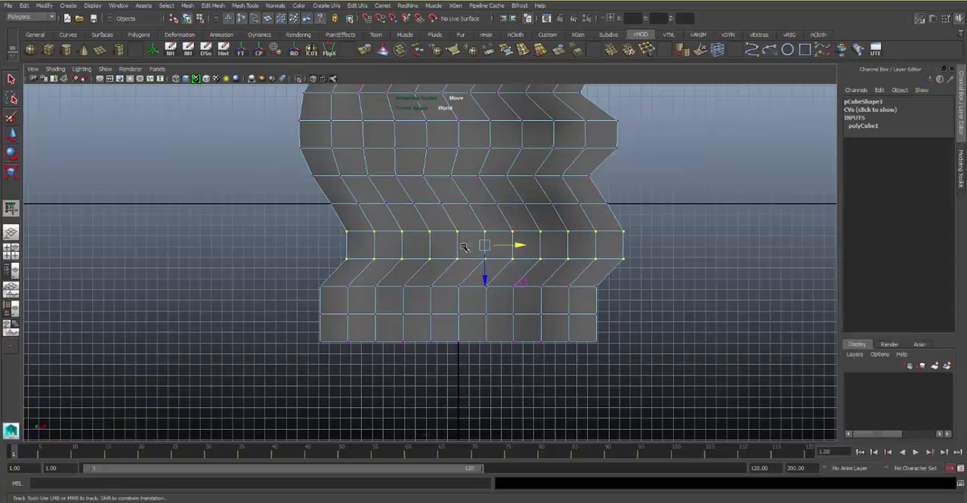
left_click(332, 247)
left_click_drag(630, 278, 660, 281)
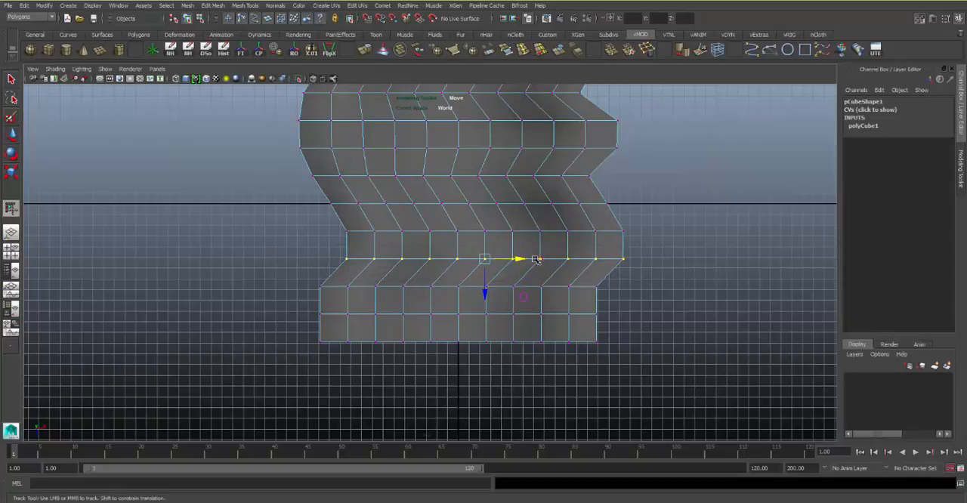
left_click_drag(535, 259, 541, 259)
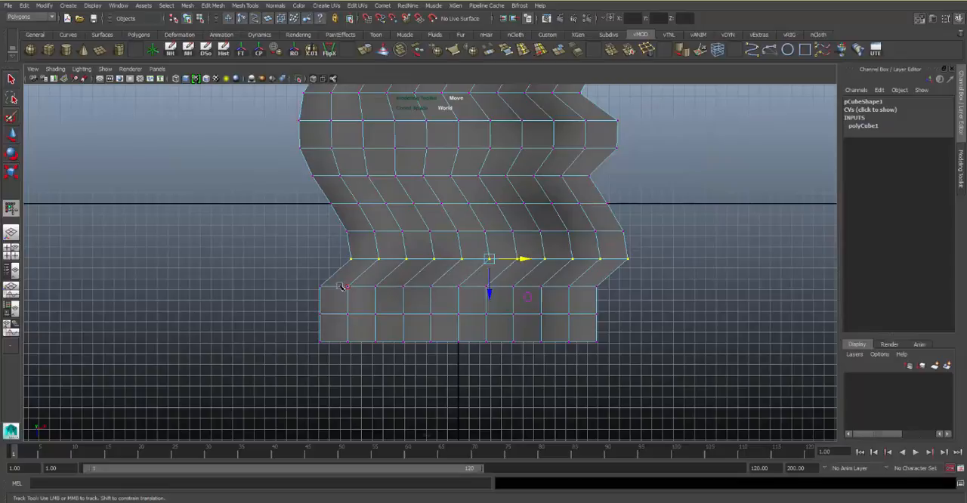
Move the ninth and tenth rows of vertices toward positive X by decreasing amounts to taper the curve into the front edge
left_click_drag(651, 301, 652, 302)
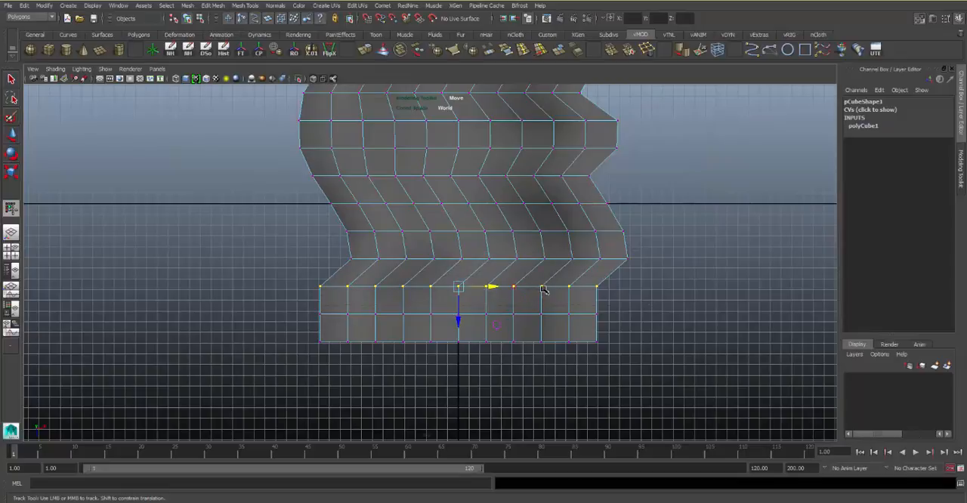
left_click_drag(495, 286, 517, 286)
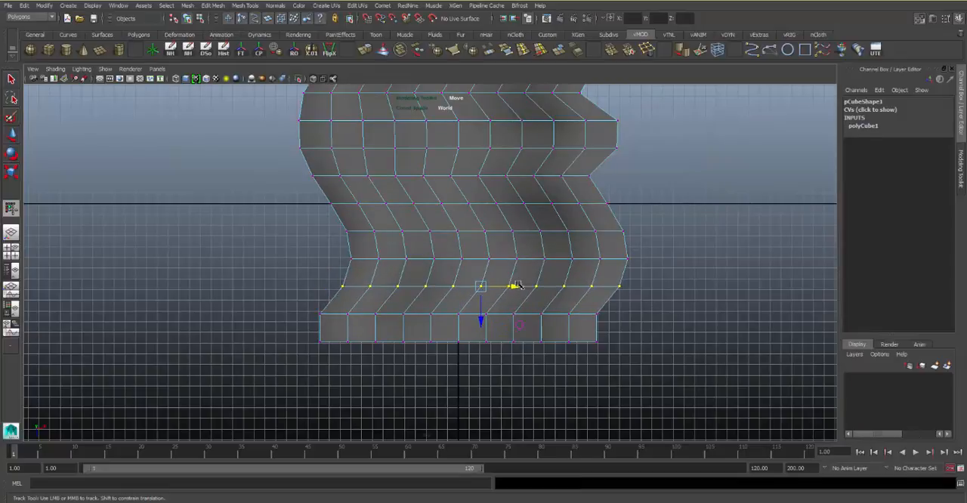
left_click_drag(272, 303, 632, 326)
left_click_drag(492, 314, 509, 314)
left_click(563, 188)
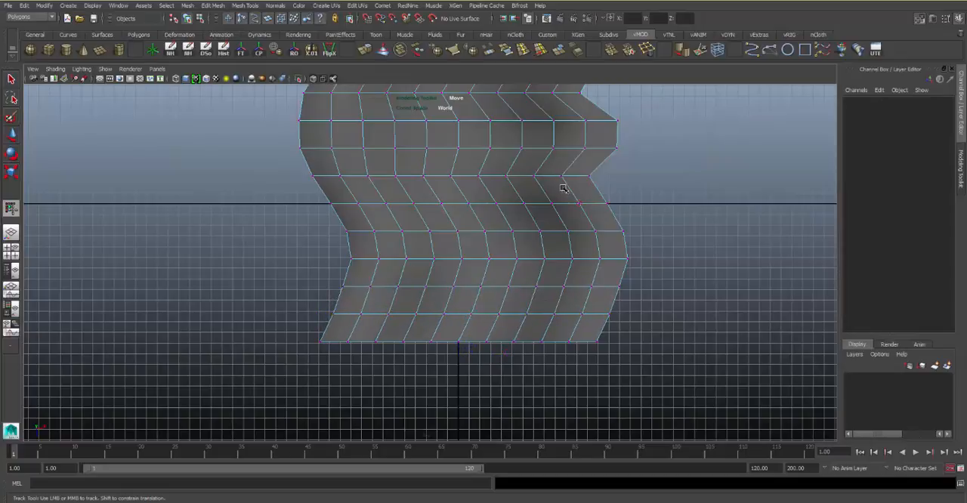
Nudge the fifth-row end vertex on the positive X side slightly outward to soften the notch
middle_click_drag(563, 188, 649, 282, "alt")
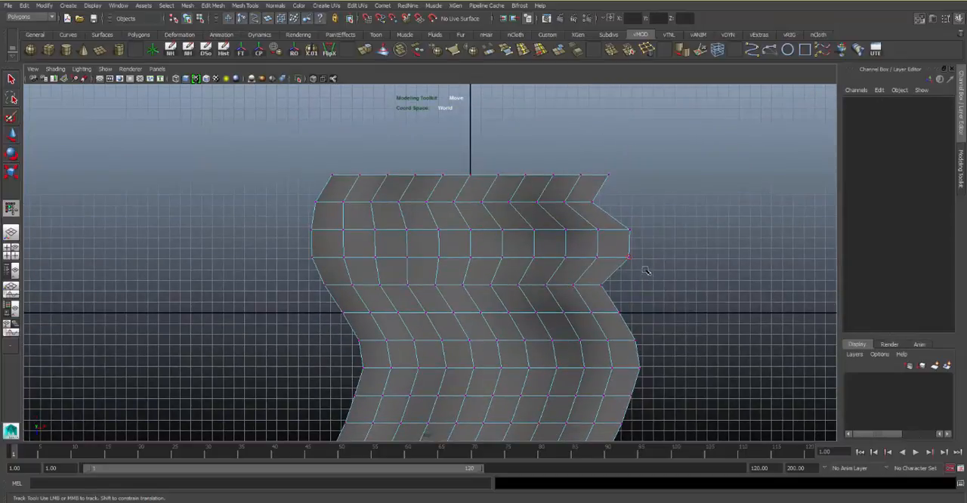
left_click(629, 256)
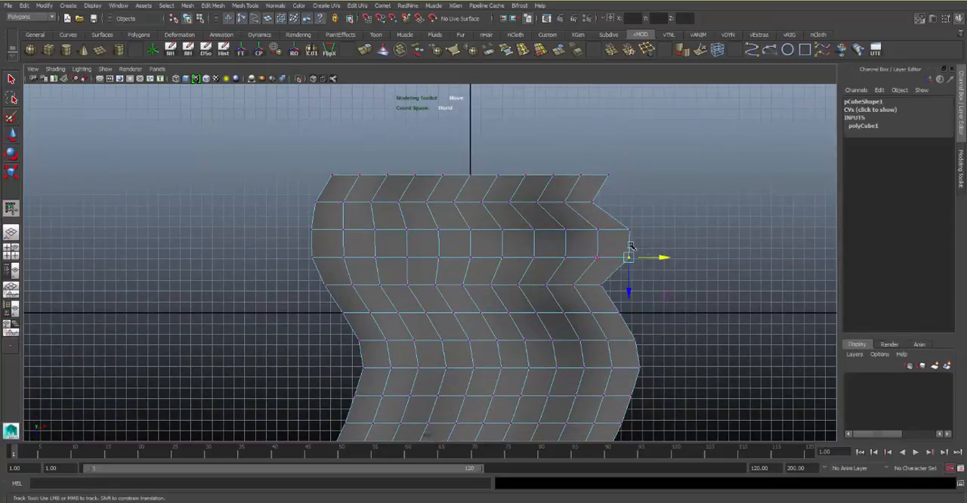
left_click(612, 284)
left_click(662, 297)
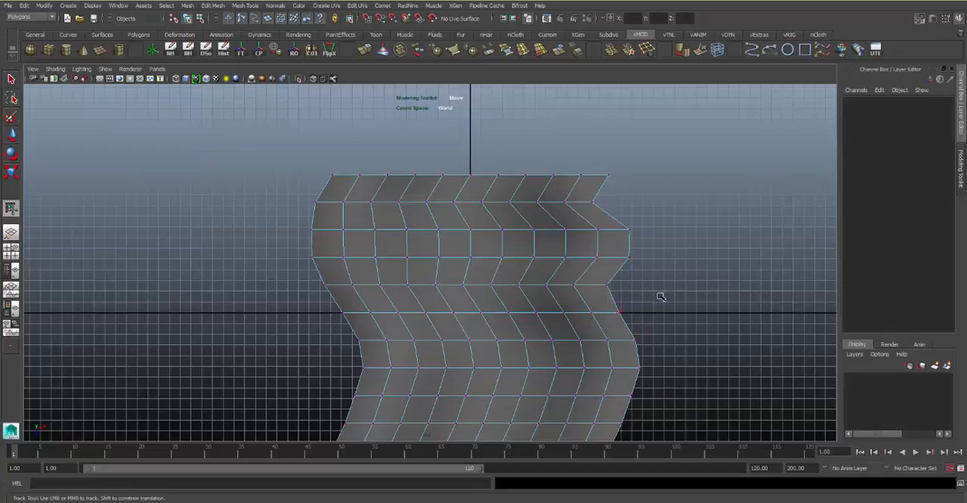
Return the slab to object mode in the perspective view and turn off the wireframe overlay on its shaded surface
mouse_move(712, 189)
left_mouse_down("alt")
mouse_move(514, 268)
mouse_move(371, 251)
mouse_move(630, 235)
mouse_move(583, 181)
mouse_move(559, 227)
mouse_move(512, 253)
mouse_move(455, 247)
mouse_move(617, 177)
mouse_move(525, 223)
mouse_move(536, 229)
mouse_move(463, 234)
left_mouse_up("alt")
left_click(617, 177)
left_click(536, 228)
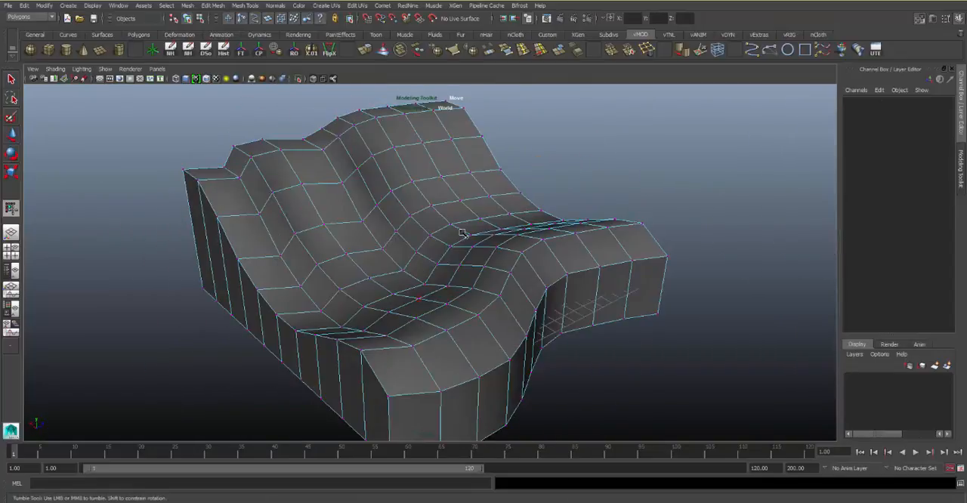
right_click_drag(534, 165, 536, 165)
left_click(536, 166)
left_click(522, 231)
left_click(585, 170)
left_click_drag(394, 174, 390, 204, "alt")
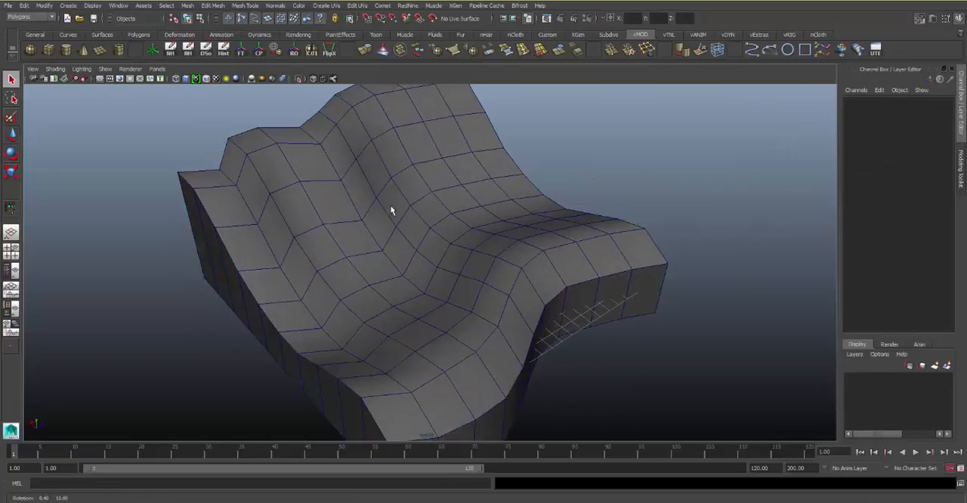
left_click(202, 80)
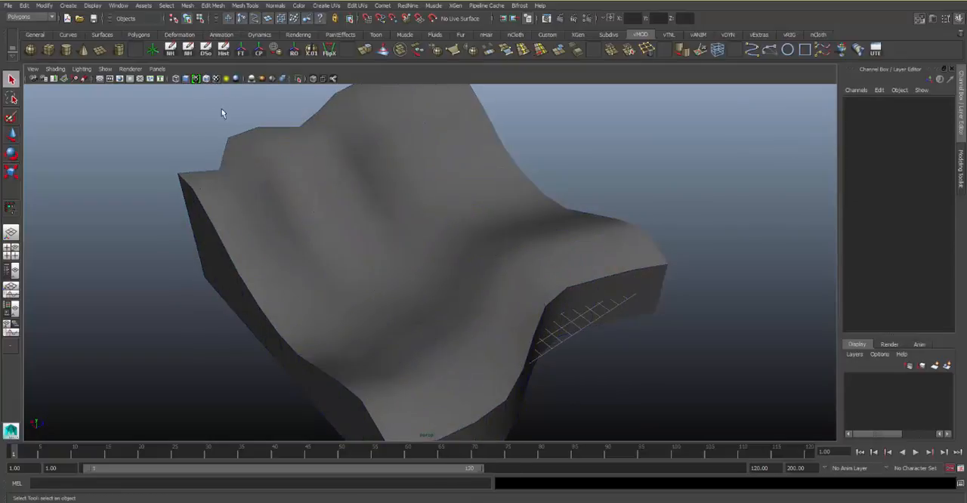
Select the wavy slab, expand its polyCube1 construction settings, and inspect the shape from several sides
mouse_move(519, 250)
left_mouse_down("alt")
mouse_move(397, 182)
mouse_move(440, 196)
left_mouse_up("alt")
left_click(439, 195)
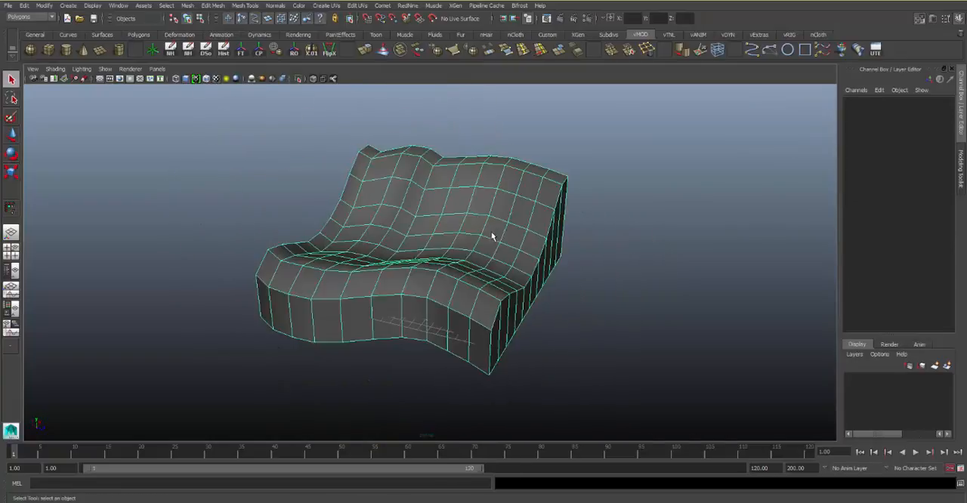
left_click(859, 214)
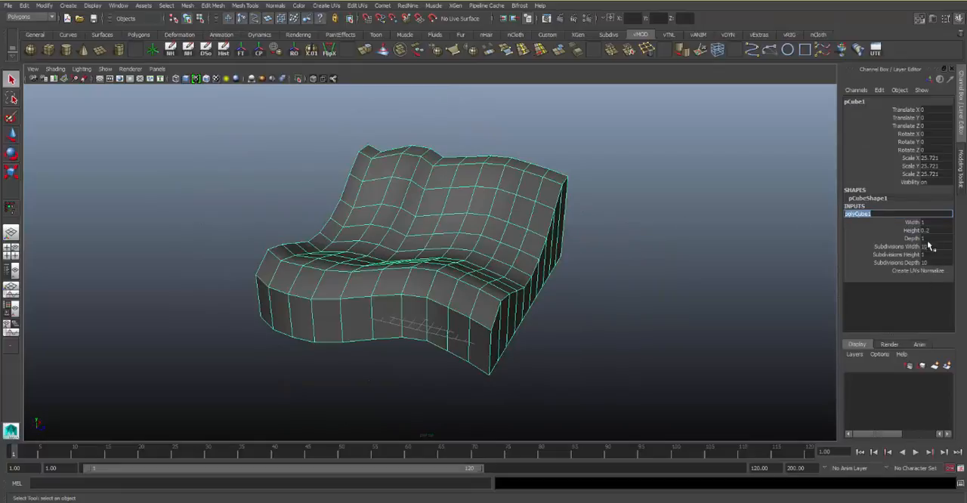
left_click_drag(539, 278, 577, 278, "alt")
left_click_drag(586, 156, 588, 215, "alt")
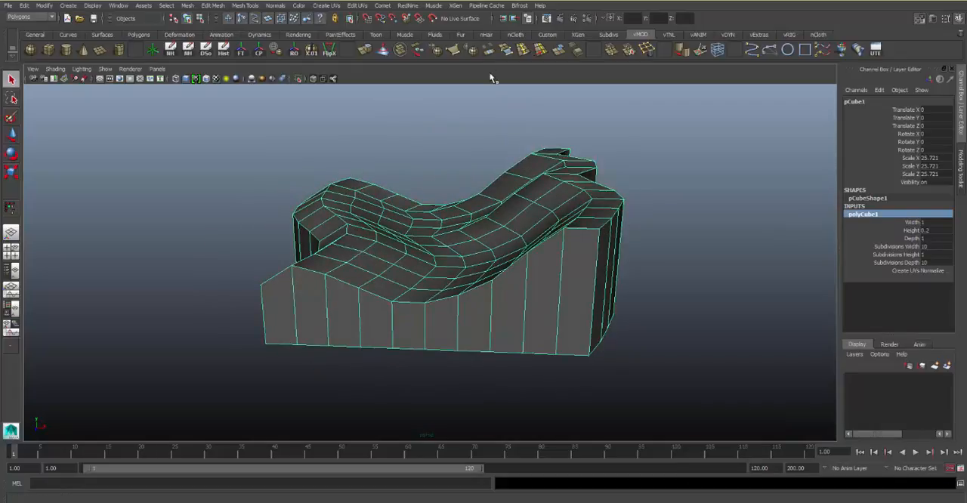
Delete the wavy slab, create a new polygon cube at the origin and scale it uniformly to about 2.865
mouse_move(470, 147)
left_mouse_down("alt")
mouse_move(552, 173)
mouse_move(534, 125)
left_mouse_up("alt")
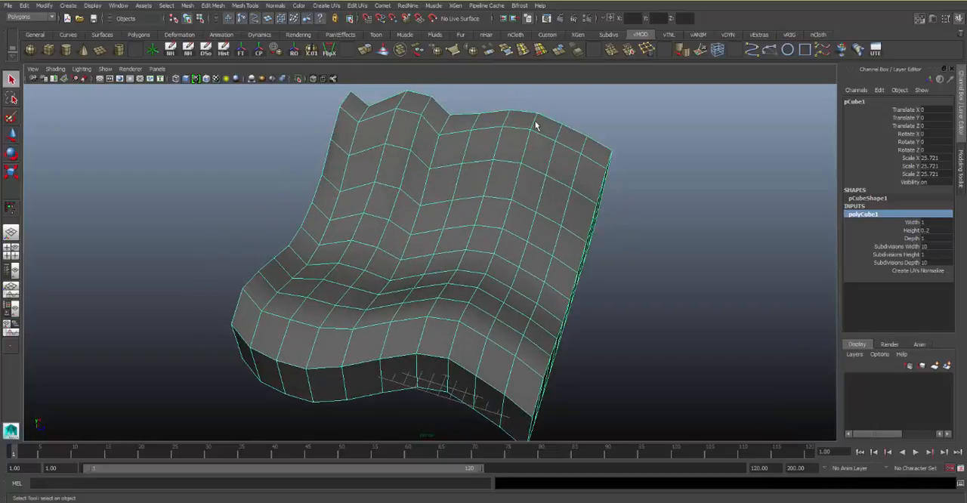
key("Delete")
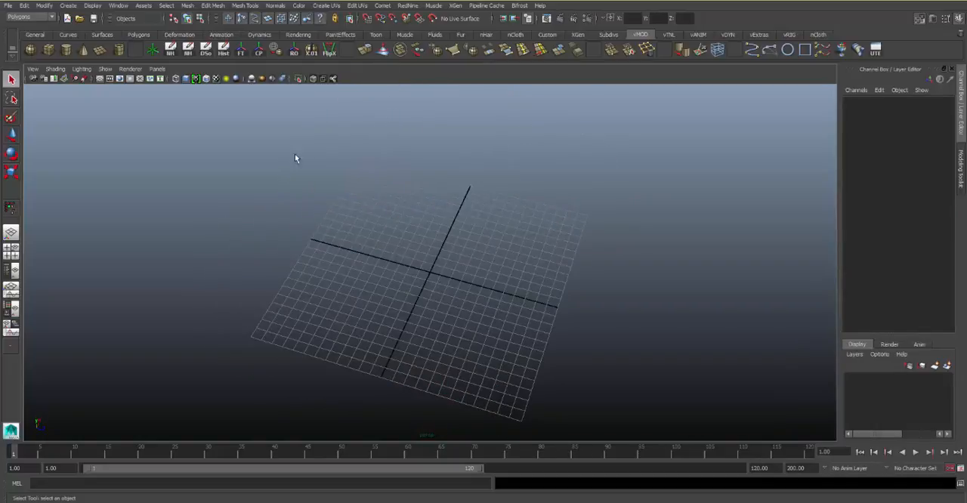
left_click(48, 52)
key("r")
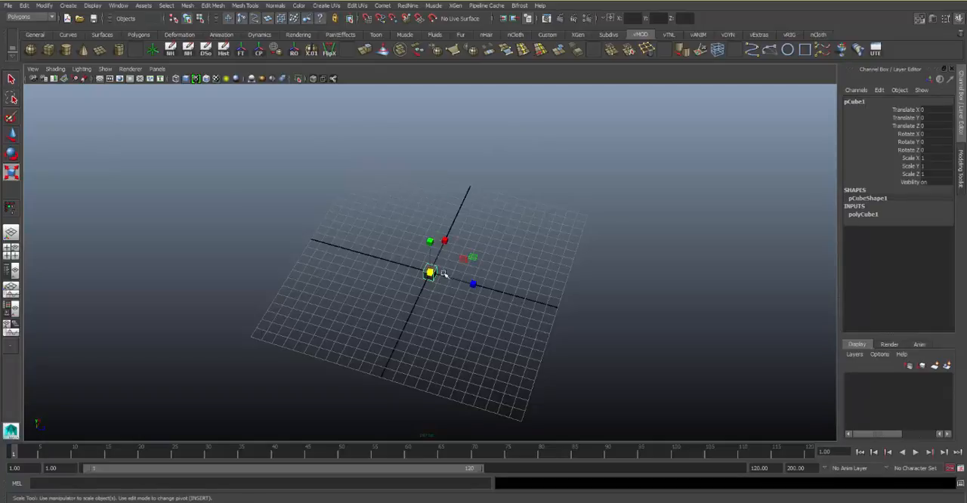
left_click_drag(431, 275, 451, 275)
left_click(453, 234)
right_click_drag(453, 233, 570, 258, "alt")
left_click_drag(569, 258, 496, 217, "alt")
middle_click_drag(496, 217, 435, 206, "alt")
right_click_drag(436, 205, 522, 226, "alt")
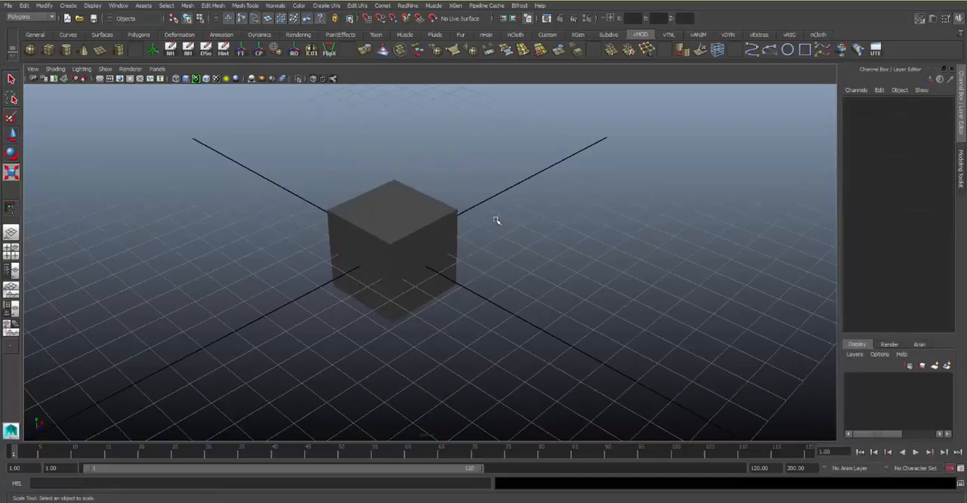
Extrude the cube's top face and raise it by about 3.16 units
left_click(430, 237)
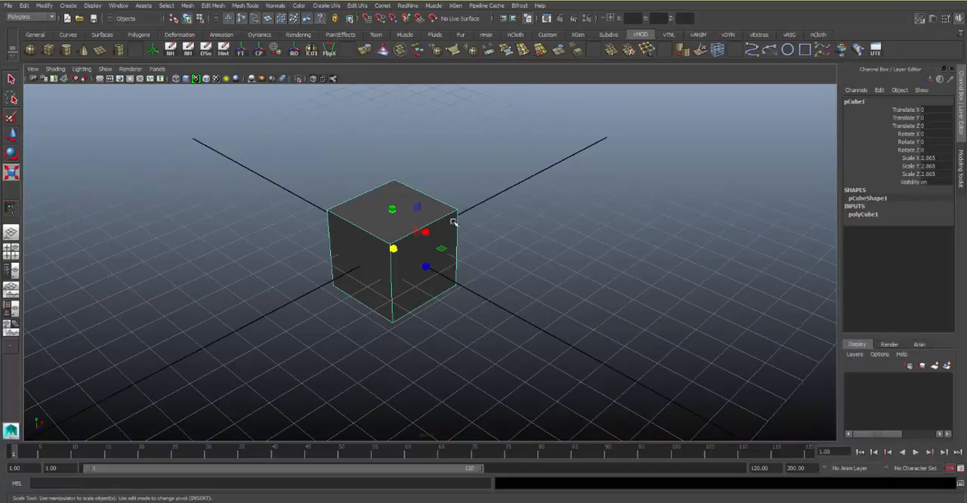
right_click_drag(382, 202, 386, 216)
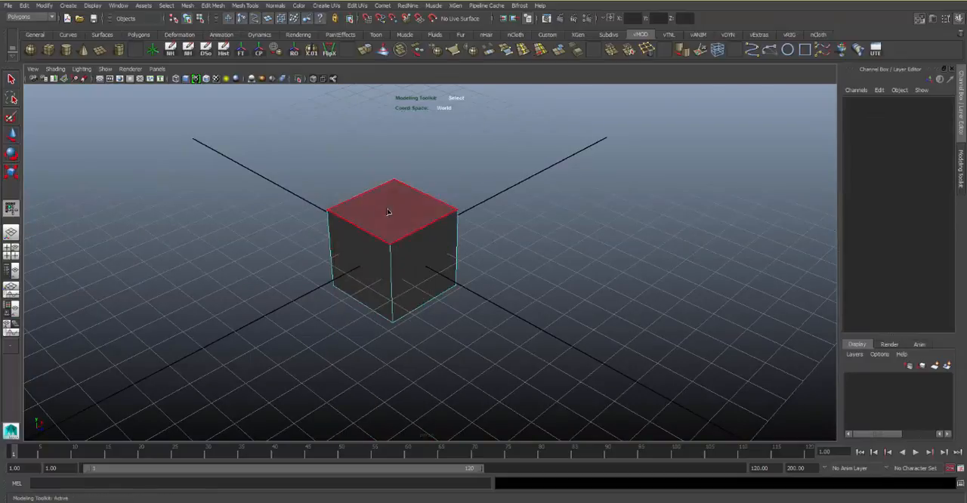
left_click_drag(388, 214, 488, 243)
left_click(401, 209)
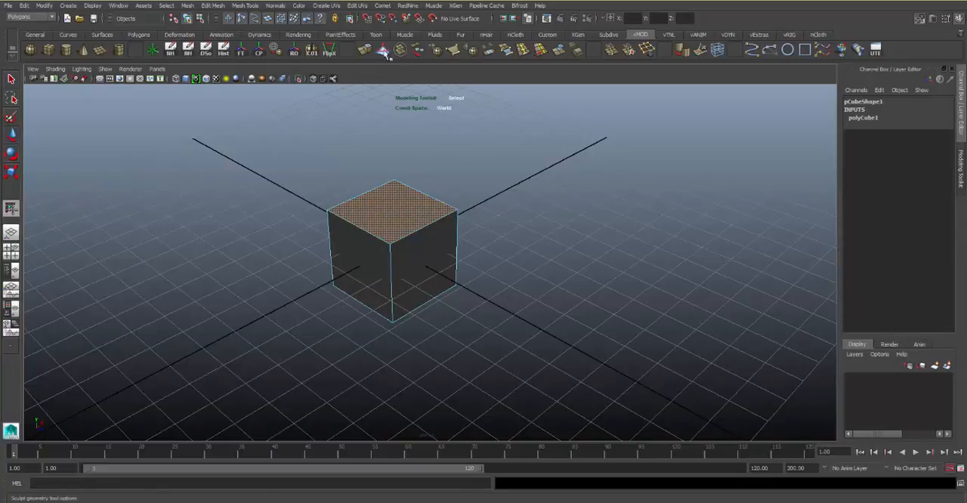
left_click(366, 49)
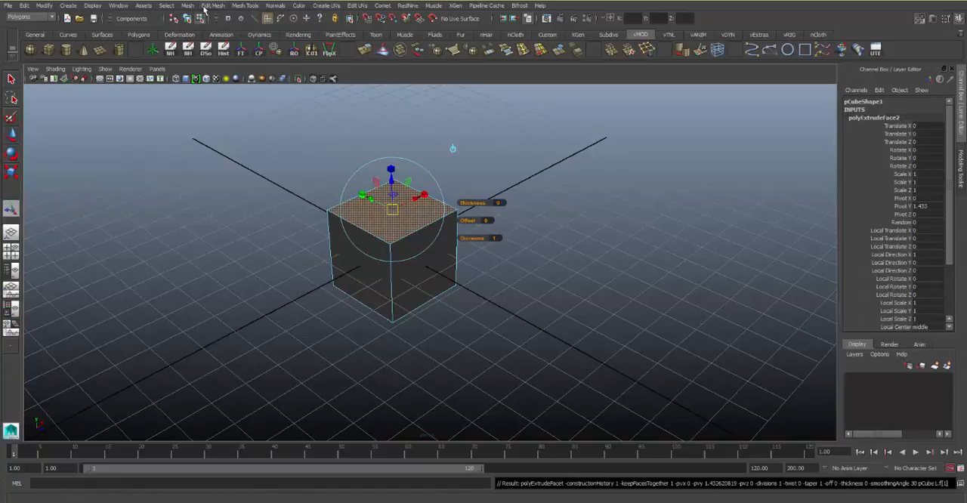
left_click(212, 5)
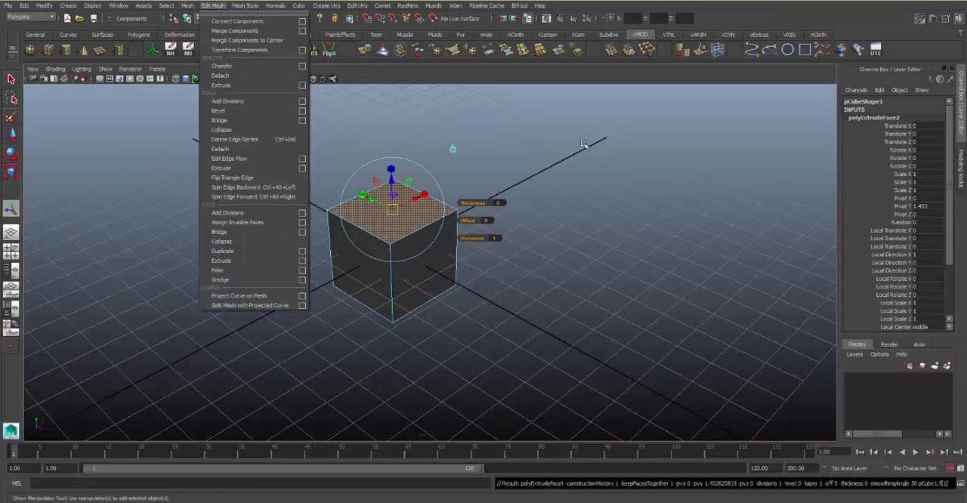
left_click(396, 186)
left_click_drag(396, 186, 396, 96)
middle_click_drag(396, 96, 403, 178, "alt")
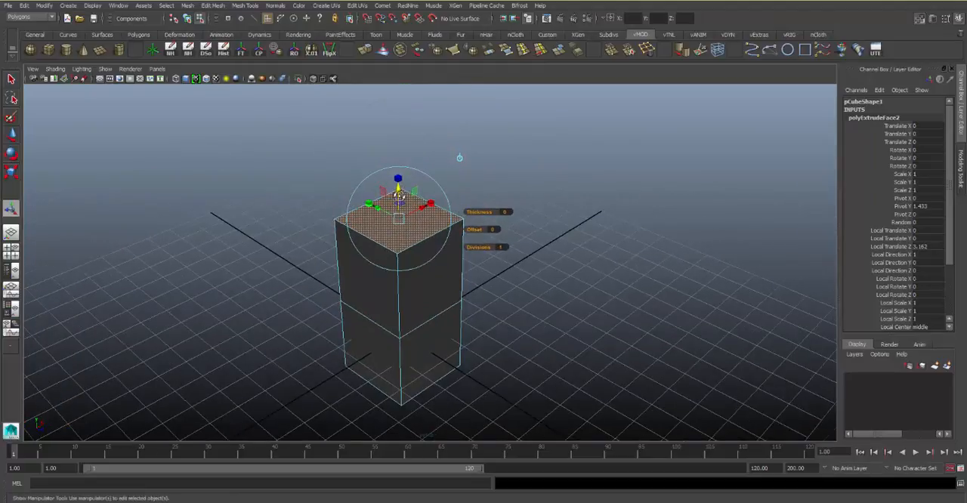
Shrink the extruded top face to about 0.283 of its size and lower its local Z translation to 1.28
left_click_drag(402, 179, 377, 234, "alt")
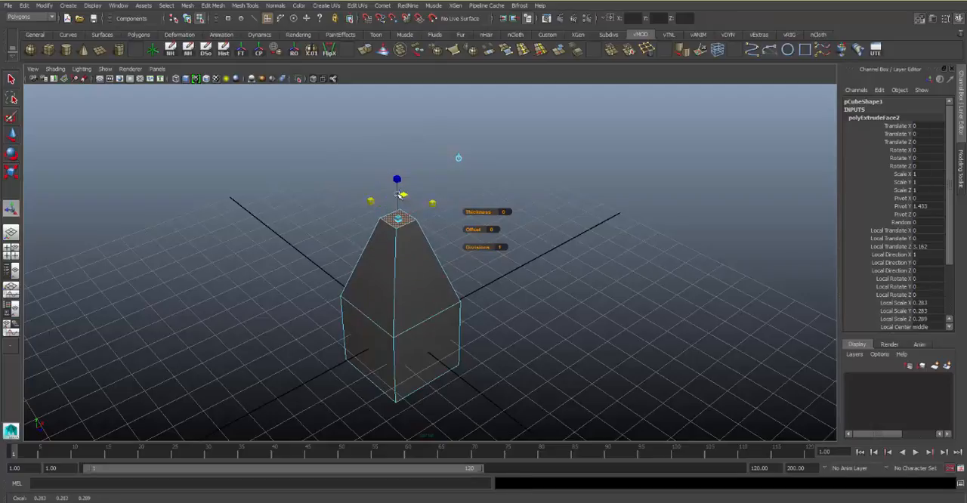
left_click_drag(399, 195, 485, 158, "alt")
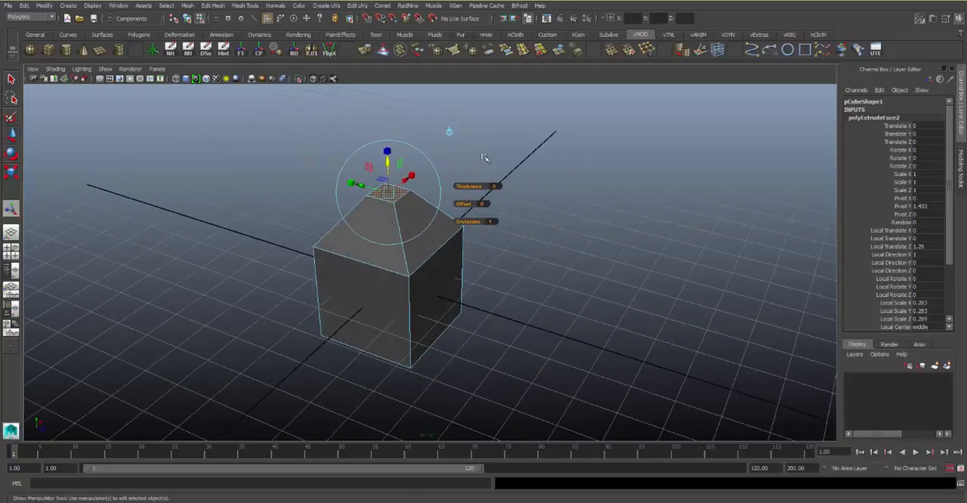
Extrude the sloped face on the positive Z side and, using world axes, move it about 2.93 units along Z
left_click(470, 236)
left_click(426, 230)
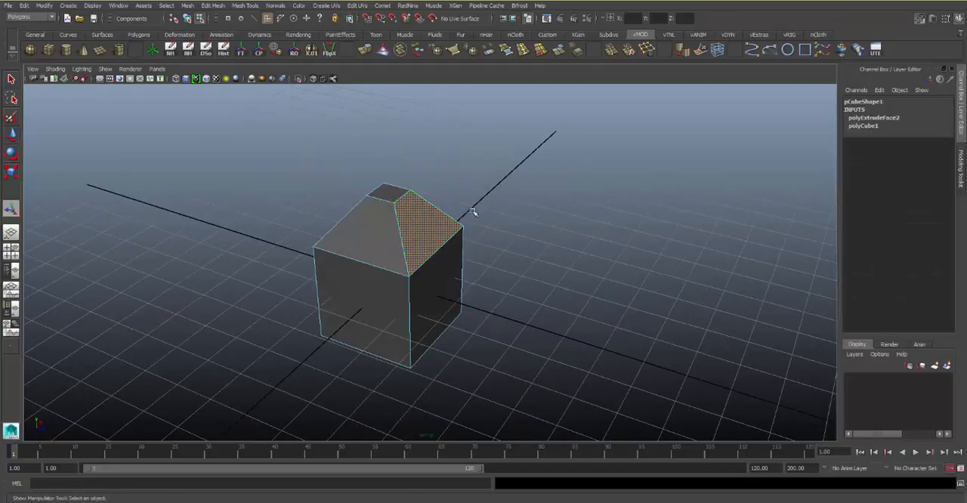
left_click_drag(473, 212, 502, 195, "alt")
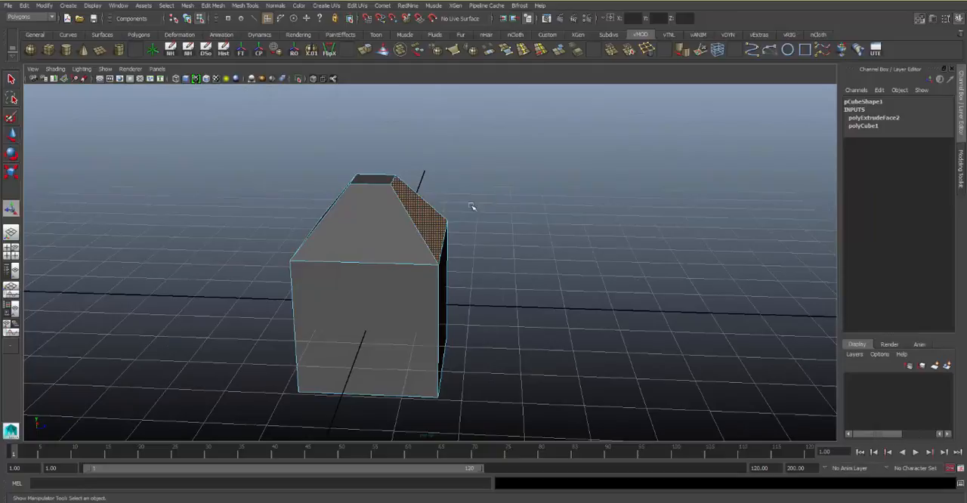
key("ctrl+e")
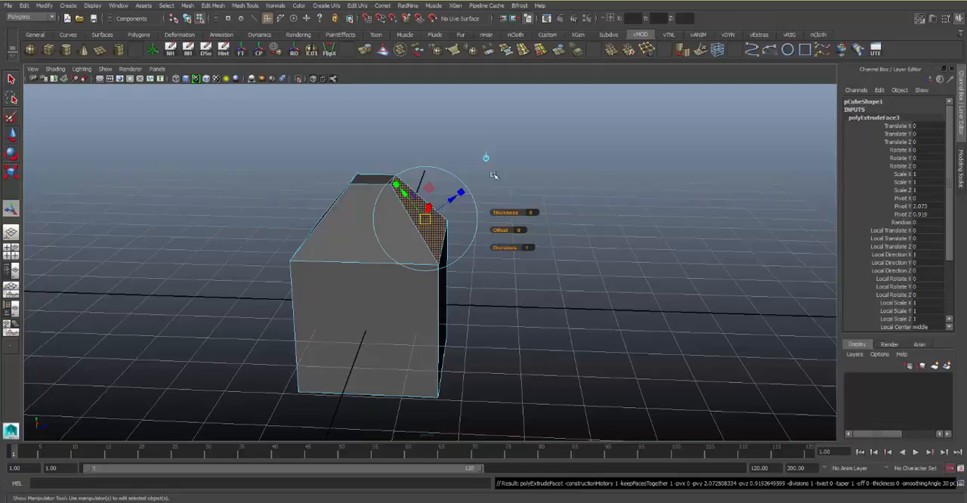
left_click_drag(450, 203, 601, 139)
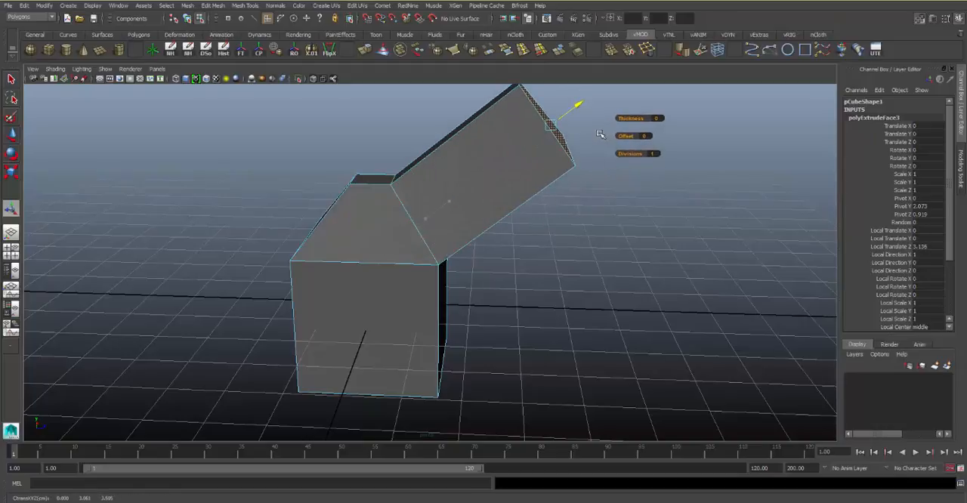
key("ctrl+z")
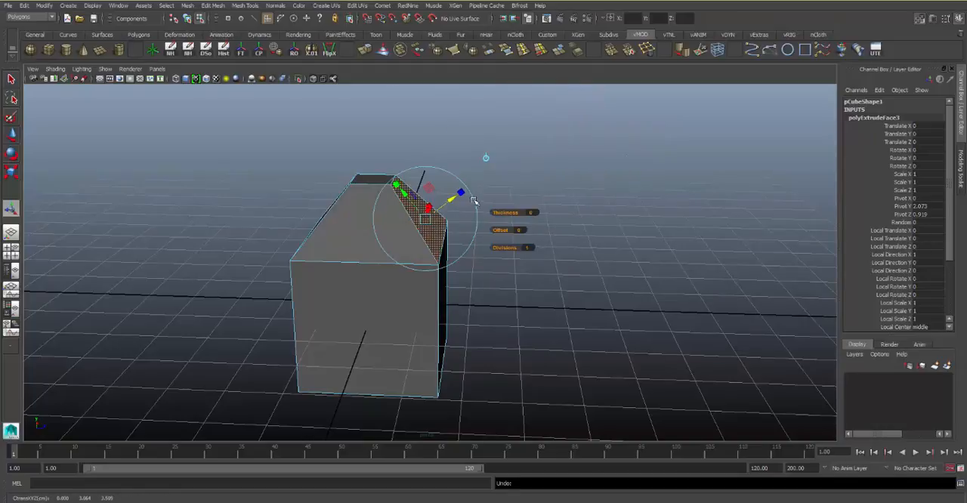
left_click(485, 158)
left_click_drag(455, 210, 596, 192)
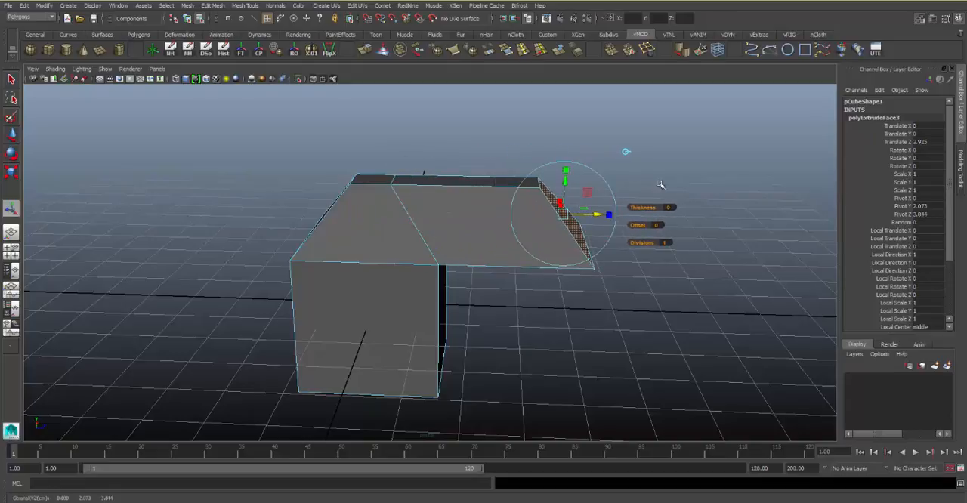
Extrude the two sloped faces on the negative X side together and move them about 2.52 units toward negative X in world space
left_click(657, 163)
left_click_drag(648, 156, 449, 209, "alt")
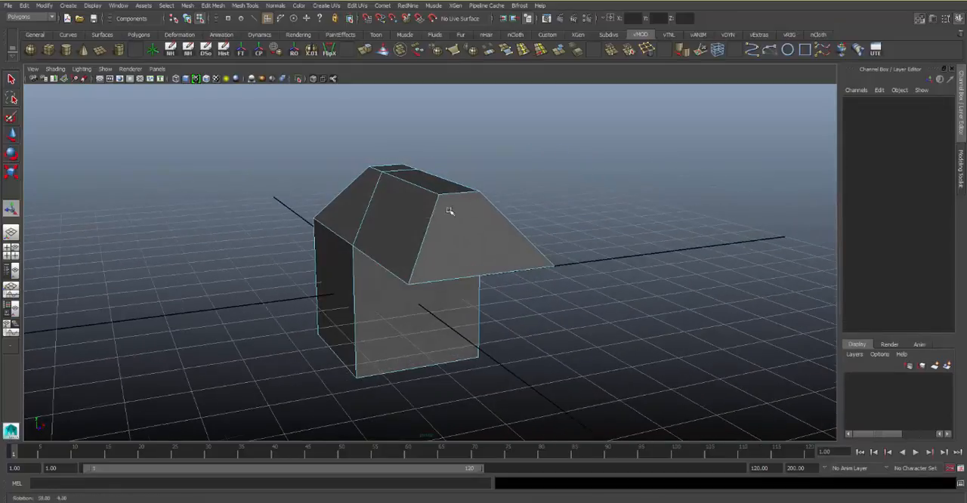
left_click(372, 228)
key("ctrl+e")
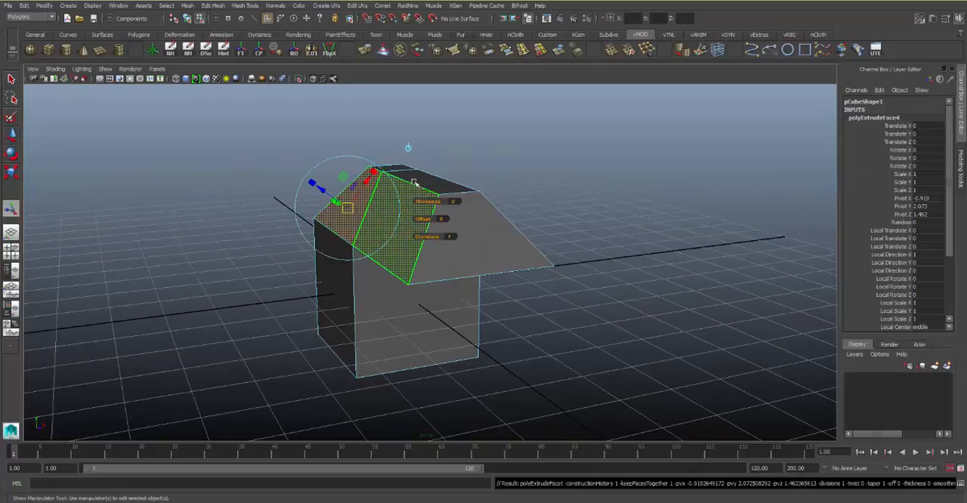
left_click(409, 149)
left_click_drag(408, 211, 290, 236)
left_click_drag(365, 225, 448, 191, "alt")
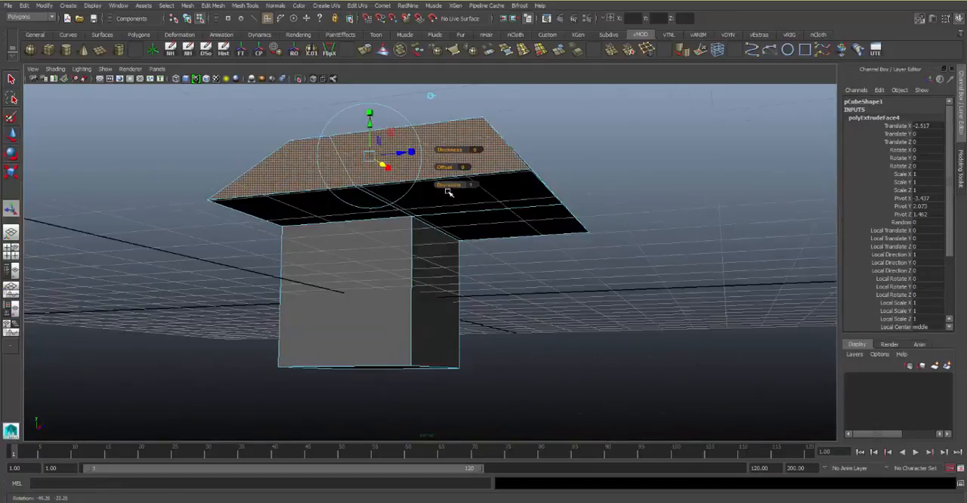
Try extruding the end faces on the positive Z side outward by about 0.4 units, and undo the extrusion
left_click(511, 187)
left_click_drag(511, 187, 432, 252, "alt")
left_click(438, 265)
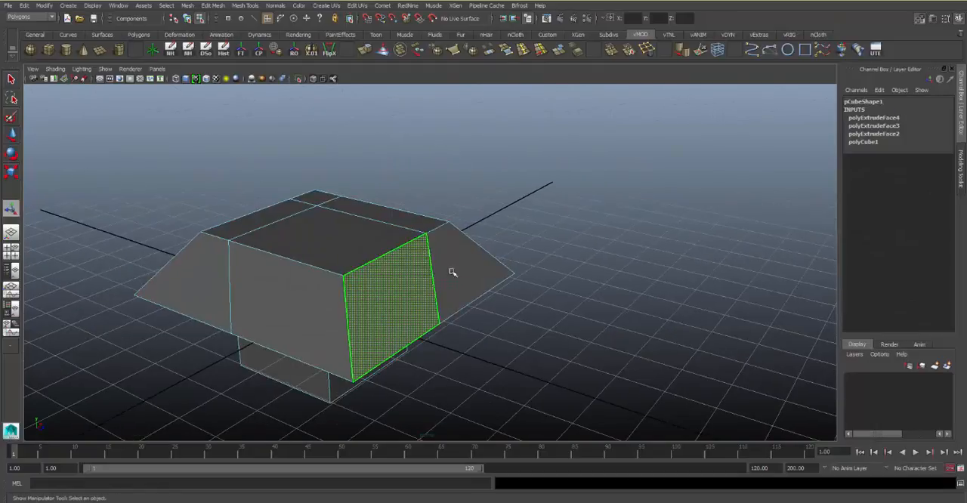
left_click(478, 255, "shift")
key("ctrl+e")
left_click_drag(490, 260, 468, 221, "alt")
left_click(541, 198)
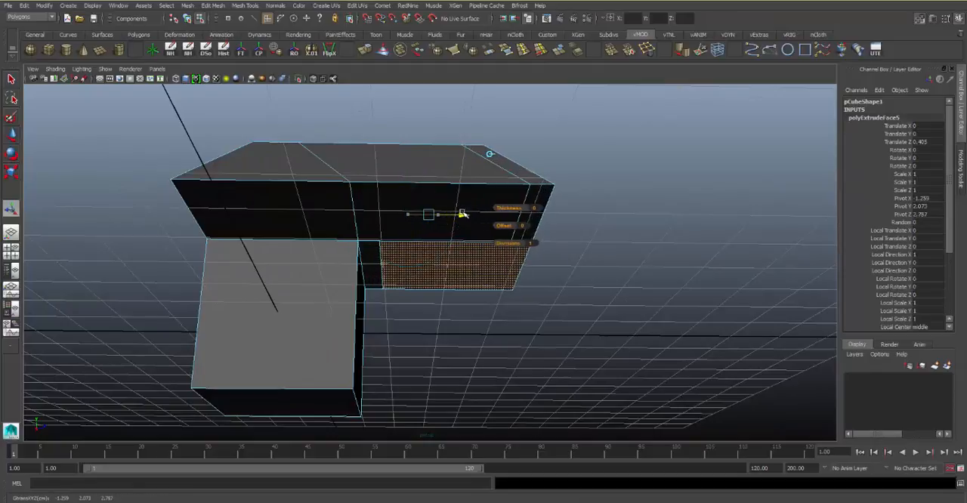
key("ctrl+z")
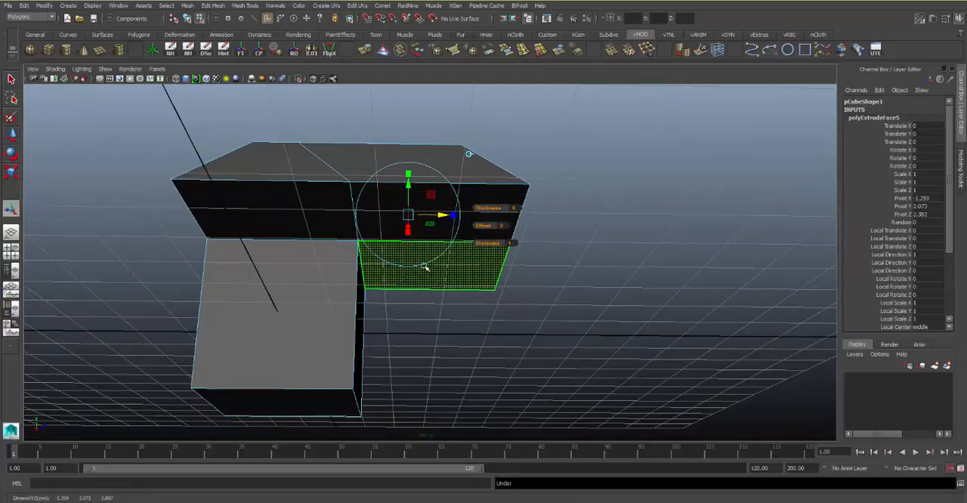
left_click_drag(443, 216, 436, 233)
left_click_drag(442, 246, 403, 282, "alt")
key("ctrl+z")
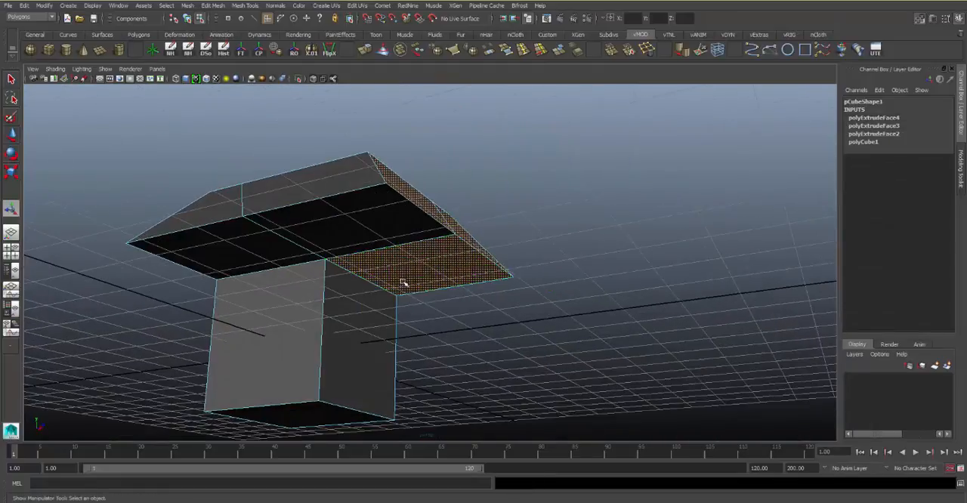
Keep only the two sloped end faces on the positive Z side selected and extrude them slightly outward along world Z
left_click_drag(486, 252, 485, 272, "alt")
key("w")
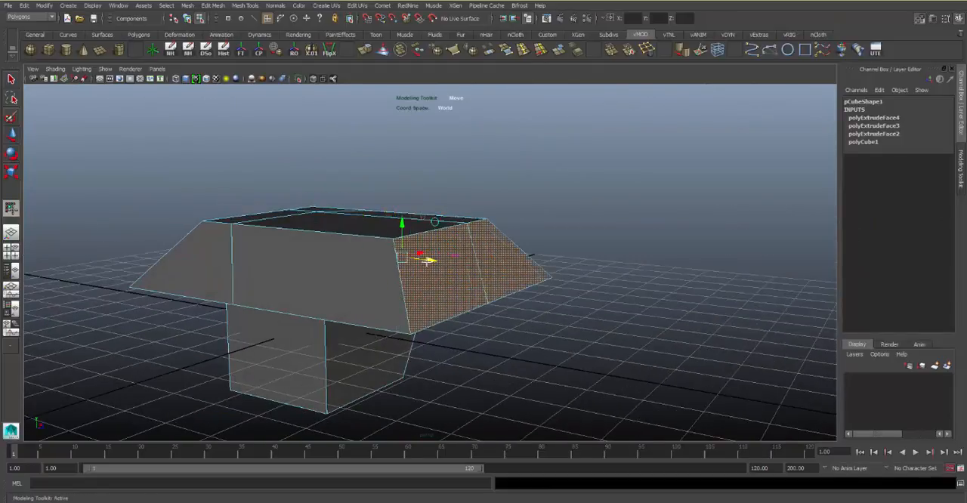
left_click_drag(399, 262, 325, 249, "alt")
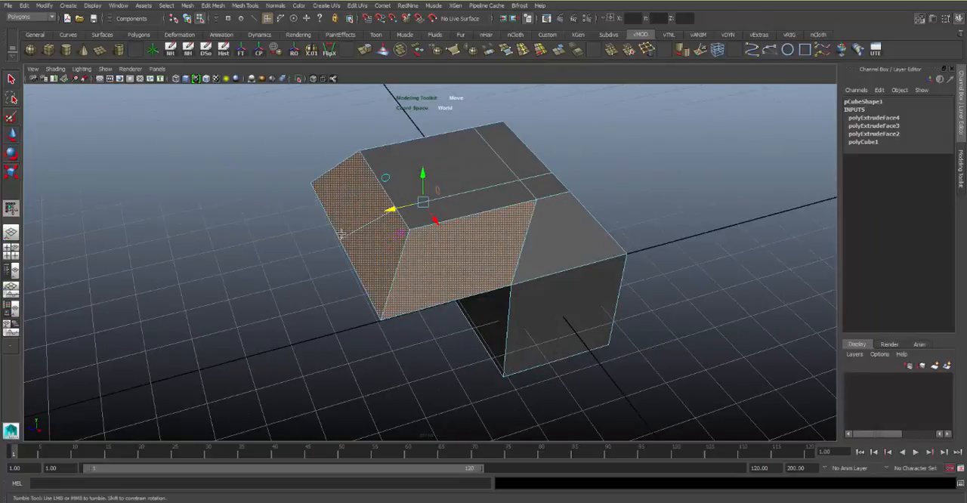
left_click(463, 282, "ctrl")
left_click_drag(484, 275, 703, 200, "alt")
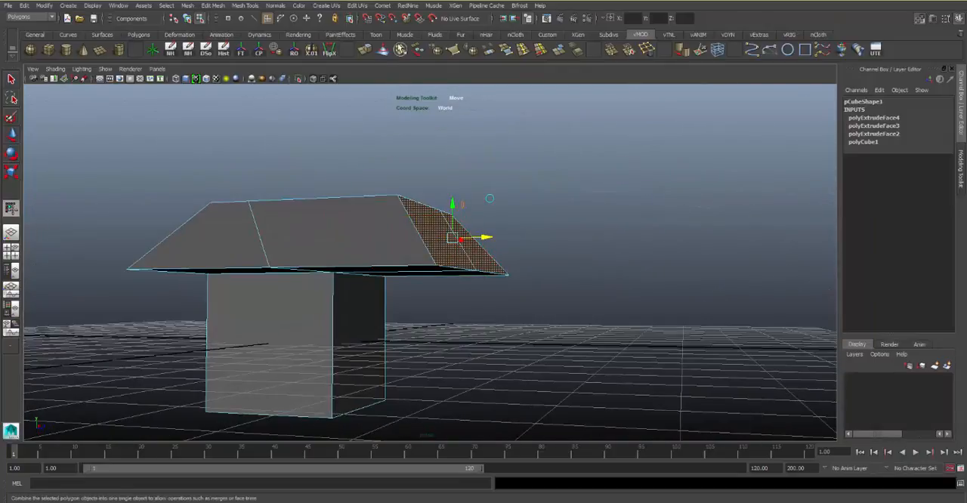
left_click(365, 50)
left_click_drag(484, 257, 494, 216, "alt")
left_click(542, 185)
left_click(598, 208)
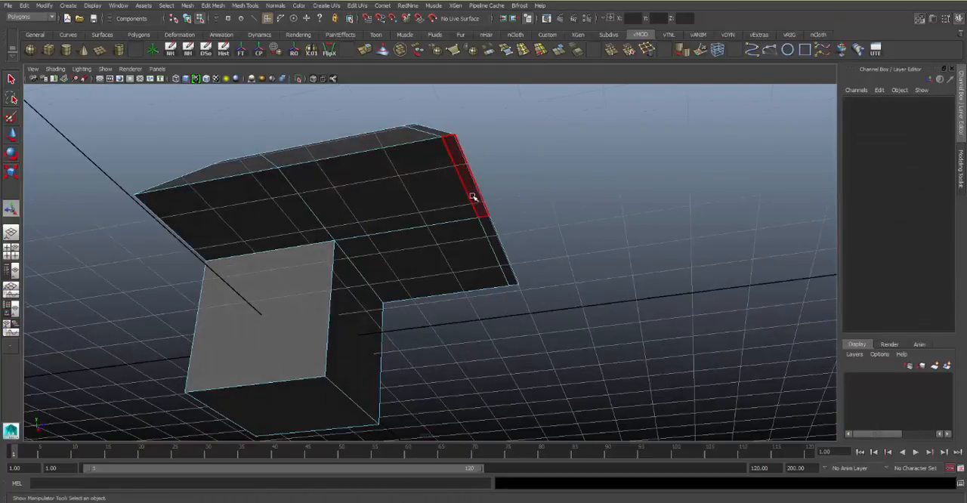
Extrude the two thin underside strips along the positive Z end downward to form a hanging panel
left_click(489, 214)
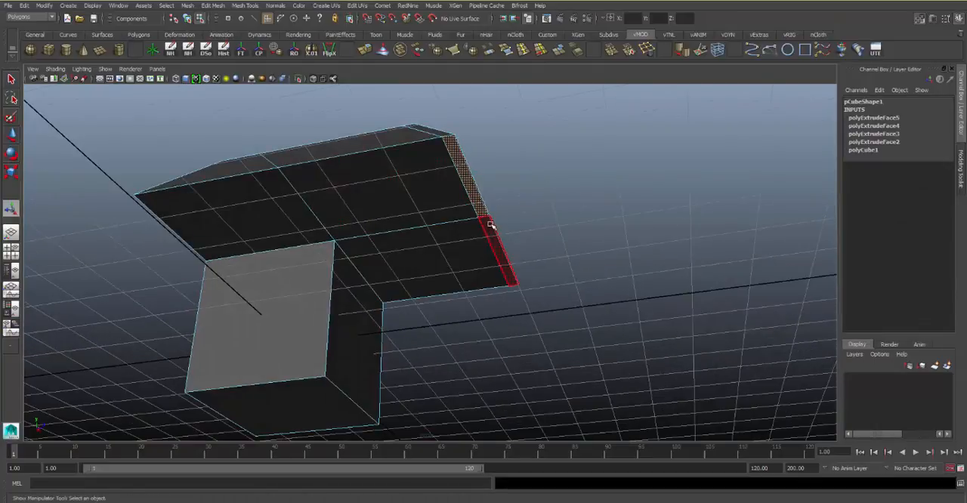
left_click(367, 51)
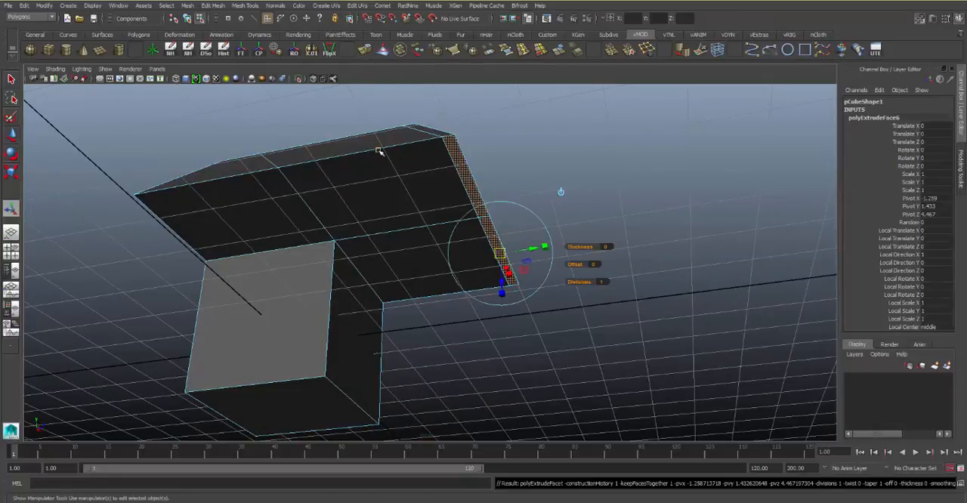
left_click_drag(566, 196, 553, 264, "alt")
left_click(645, 164)
Extrude the small square face on top above the original cube and scale it uniformly inward to about 0.78
left_click_drag(532, 168, 384, 218, "alt")
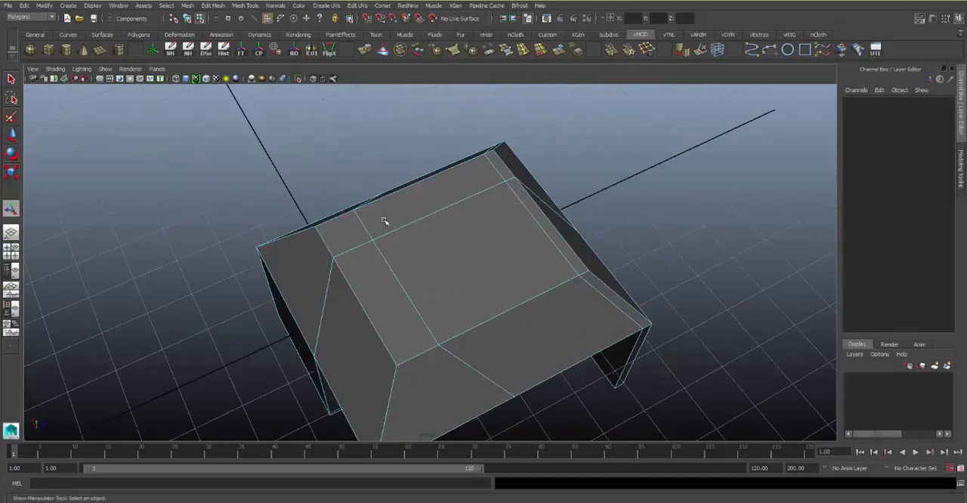
left_click(374, 227)
right_click_drag(412, 241, 448, 231, "alt")
mouse_move(448, 231)
left_mouse_down("alt")
mouse_move(476, 274)
mouse_move(469, 289)
mouse_move(463, 236)
left_mouse_up("alt")
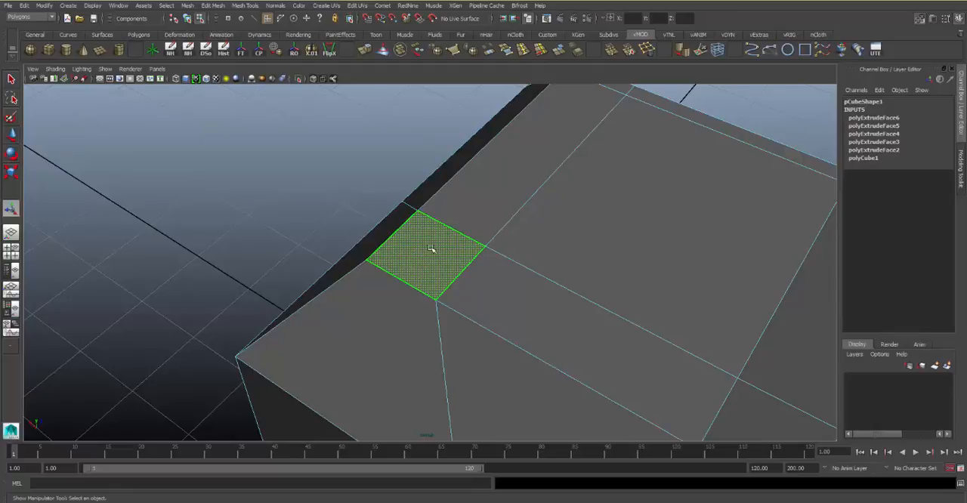
key("ctrl+e")
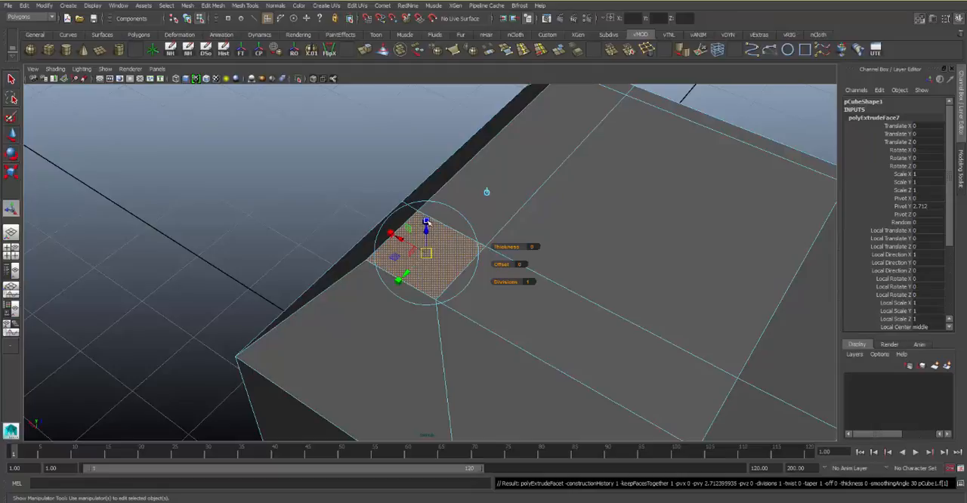
left_click_drag(427, 223, 424, 253)
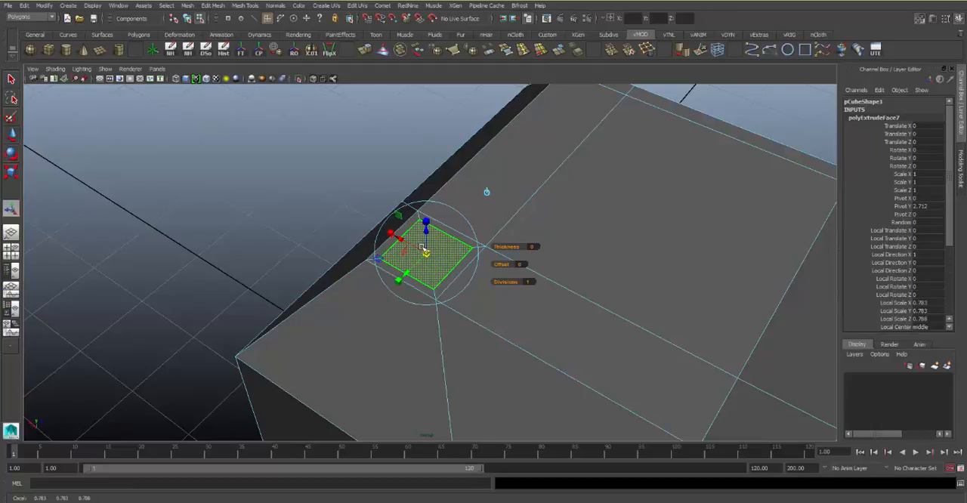
Extrude the small inset square face upward by about 1.18 to form a chimney column
key("g")
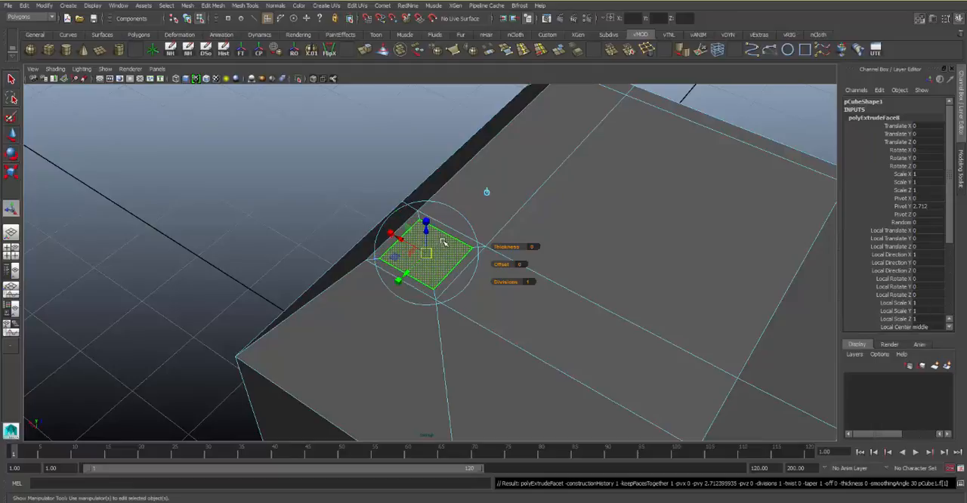
middle_click_drag(438, 211, 455, 265, "alt")
left_click_drag(455, 280, 431, 222, "alt")
middle_click_drag(419, 195, 423, 259, "alt")
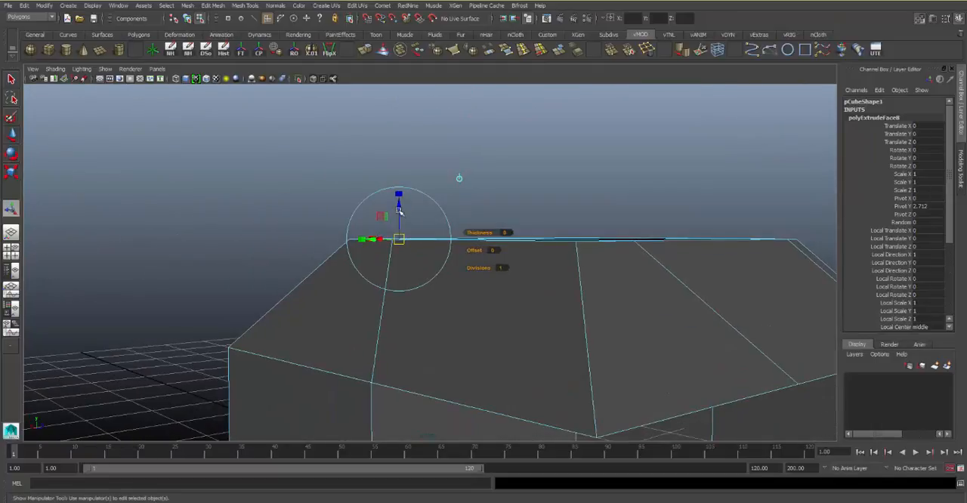
left_click_drag(400, 213, 439, 213)
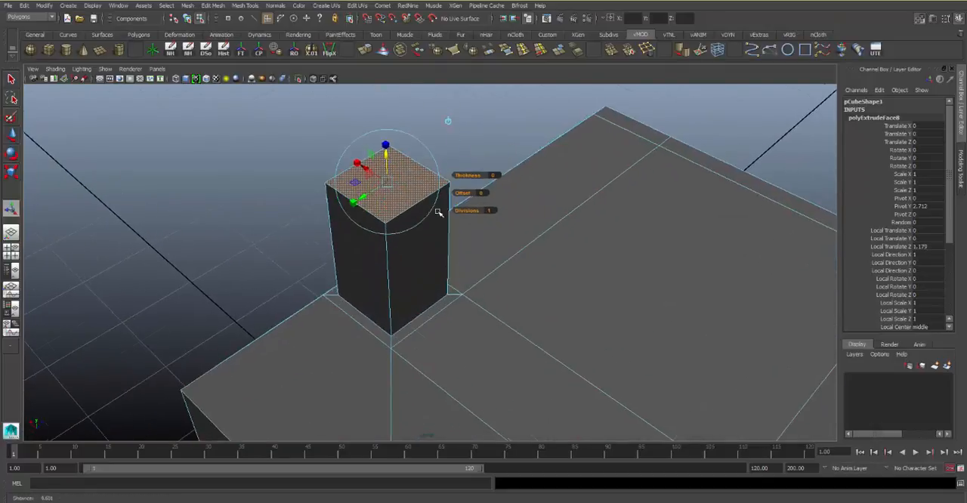
Extrude the chimney column's top face and scale it uniformly outward to form an overhanging rim
right_click_drag(439, 213, 447, 202, "alt")
middle_click_drag(448, 202, 468, 252, "alt")
left_click_drag(468, 253, 453, 243, "alt")
middle_click_drag(453, 243, 484, 281, "alt")
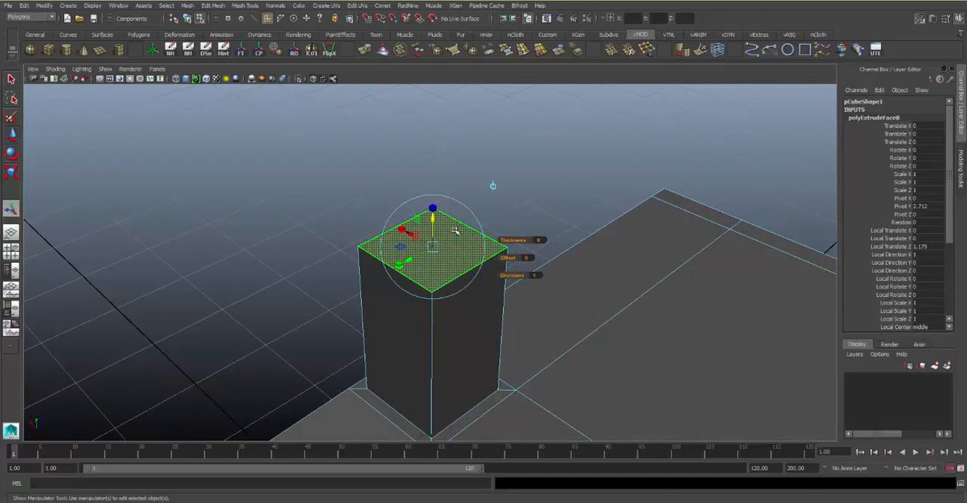
key("g")
left_click_drag(434, 206, 435, 207)
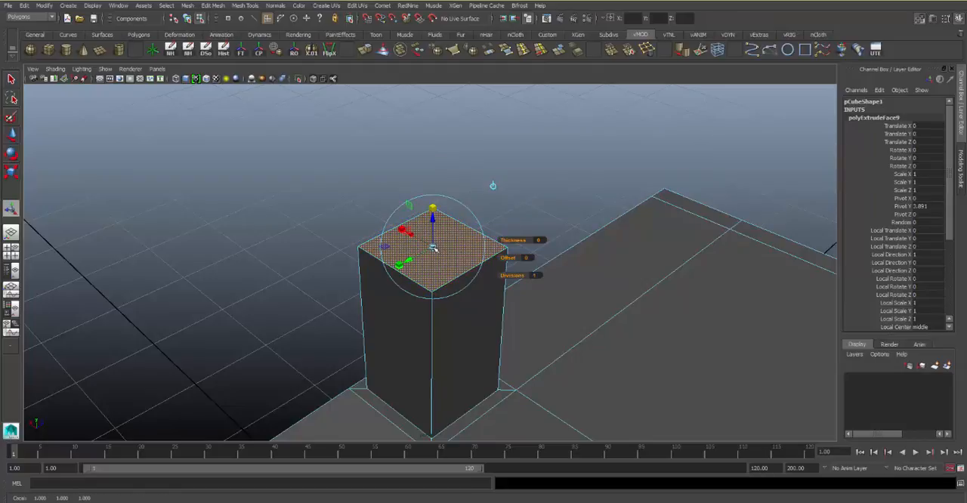
mouse_move(434, 248)
left_mouse_down()
mouse_move(482, 236)
mouse_move(470, 233)
left_mouse_up()
middle_click_drag(470, 232, 479, 337, "alt")
right_click_drag(480, 337, 526, 306, "alt")
Extrude the widened chimney top upward by about 0.11 to give the cap thickness
key("ctrl+e")
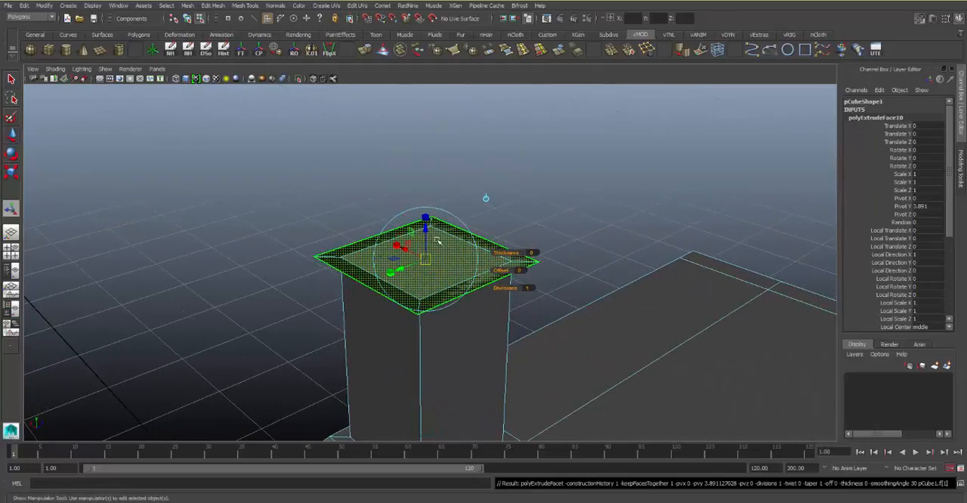
left_click_drag(427, 232, 442, 215)
right_click_drag(443, 206, 451, 216, "alt")
middle_click_drag(451, 217, 474, 234, "alt")
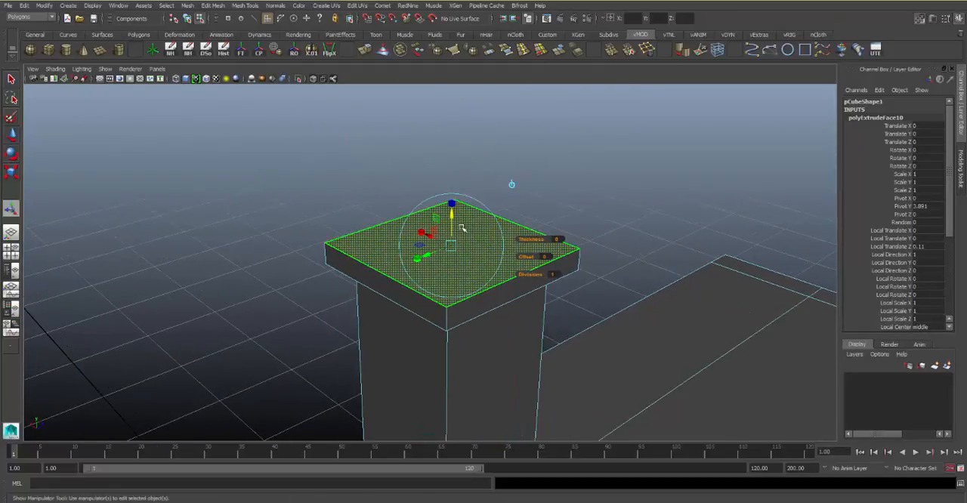
Extrude the cap's top face and scale it uniformly inward to leave a border around it
key("ctrl+e")
left_click(456, 245)
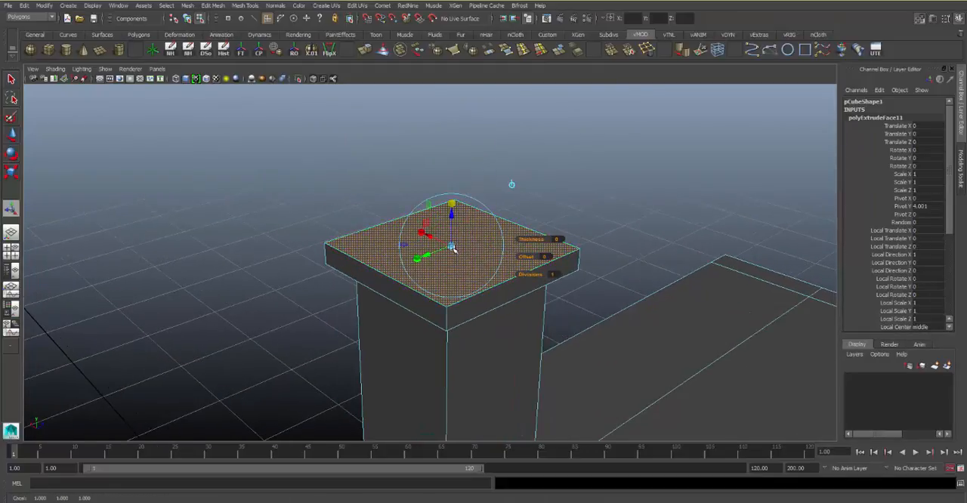
left_click_drag(453, 247, 446, 248)
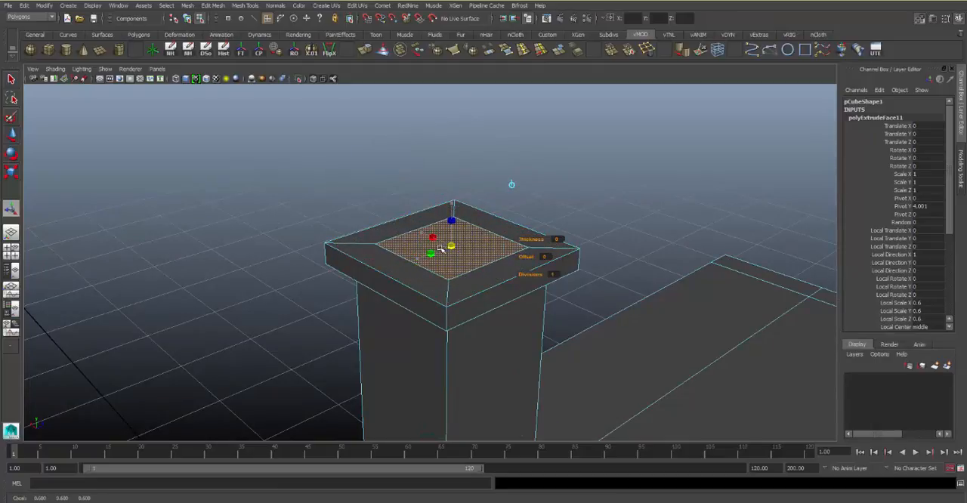
Extrude the cap's inset face downward into the column to hollow the chimney, and clear the selection
key("ctrl+e")
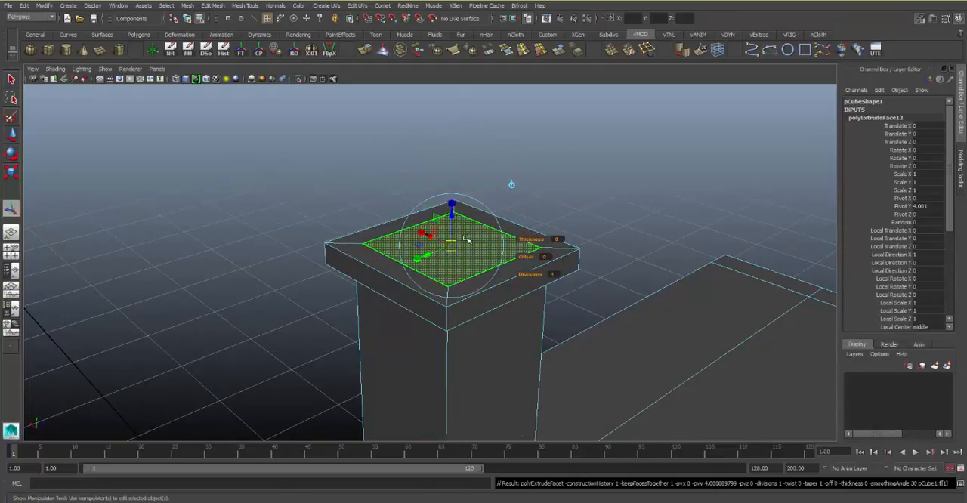
left_click_drag(454, 217, 433, 425)
middle_click_drag(434, 425, 509, 260, "alt")
right_click_drag(509, 261, 489, 205, "alt")
left_click_drag(490, 206, 458, 182, "alt")
left_click_drag(430, 230, 430, 262)
left_click(543, 187)
Examine the extruded house shape, its roof overhang and hanging panel from several sides
left_click_drag(543, 187, 537, 231, "alt")
right_click_drag(537, 231, 455, 118, "alt")
left_click_drag(457, 119, 438, 197, "alt")
middle_click_drag(439, 197, 401, 198, "alt")
right_click_drag(401, 199, 410, 201, "alt")
left_click_drag(410, 201, 390, 203, "alt")
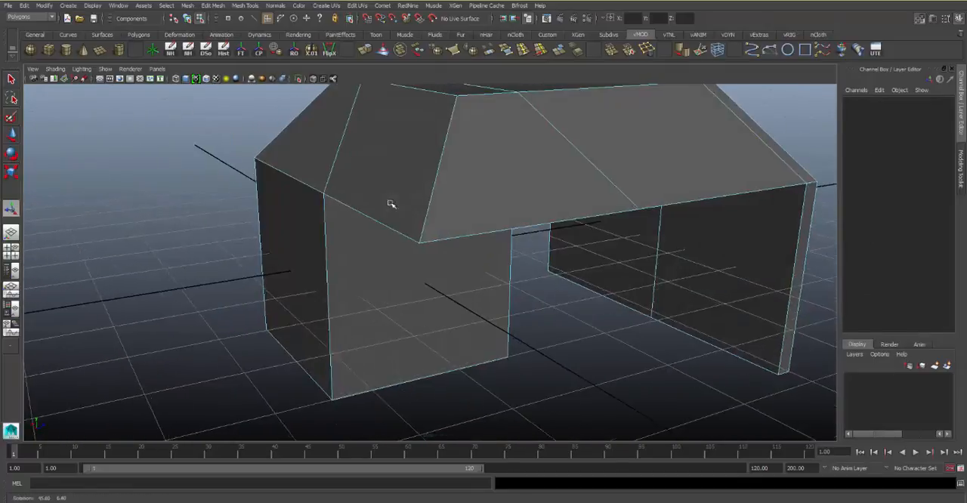
middle_click_drag(390, 203, 446, 252, "alt")
left_click_drag(447, 252, 425, 249, "alt")
right_click_drag(425, 249, 408, 209, "alt")
left_click_drag(408, 210, 471, 275, "alt")
Return to object mode, move the whole house model away from the grid centre, and deselect it
key("F8")
left_click(487, 255)
key("w")
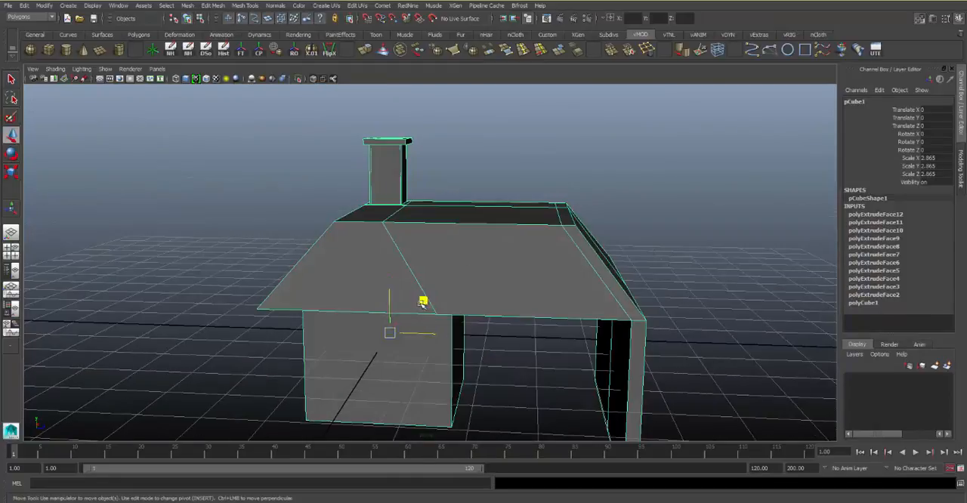
left_click_drag(422, 303, 804, 177)
left_click(490, 198)
Create a new polygon cube at the origin
left_click_drag(488, 199, 376, 194, "alt")
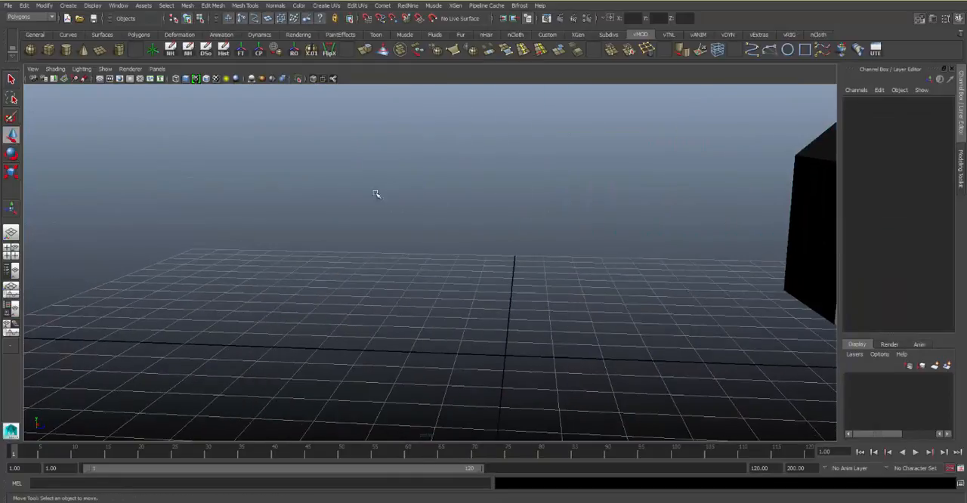
left_click(55, 55)
left_click_drag(463, 214, 393, 149, "alt")
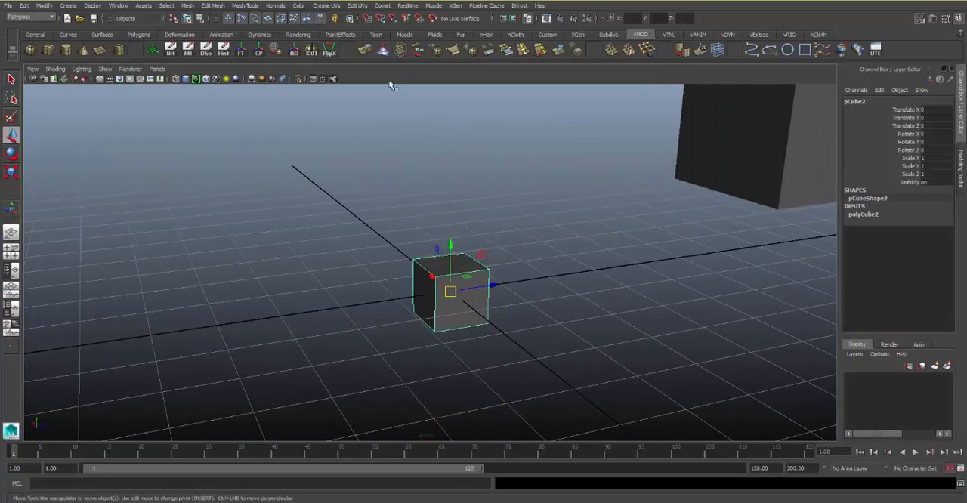
Select all faces of the new cube and extrude them outward together by about 2.81
right_click_drag(426, 267, 427, 292)
double_click(452, 281)
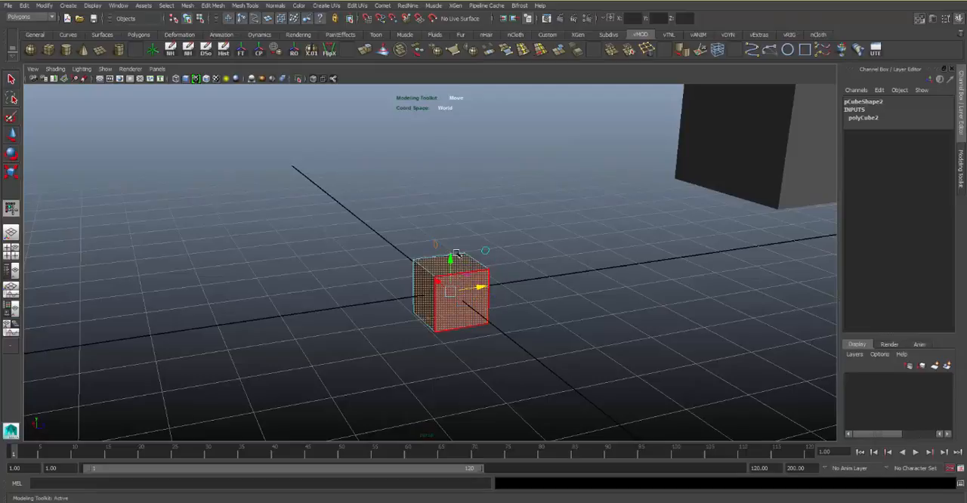
left_click(365, 50)
left_click_drag(512, 287, 619, 296)
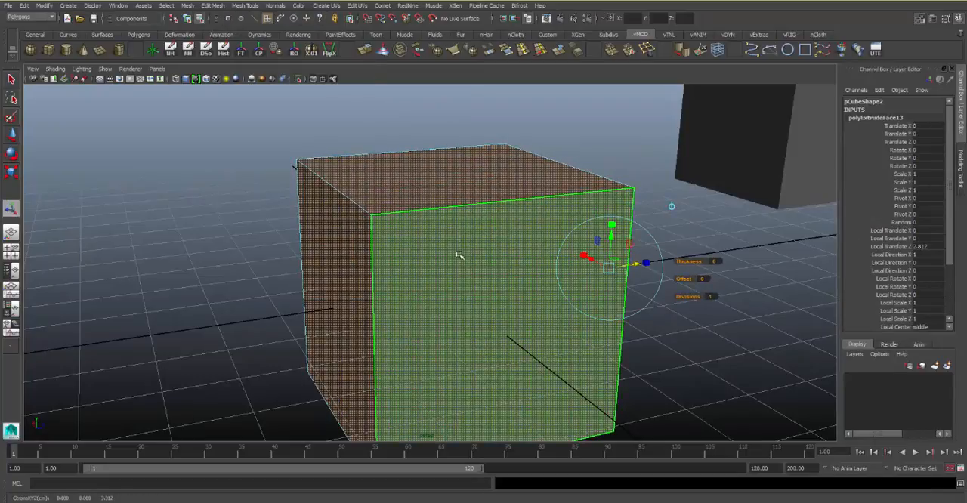
Examine the enlarged cube's extruded faces and its interior
middle_click_drag(410, 242, 419, 207, "alt")
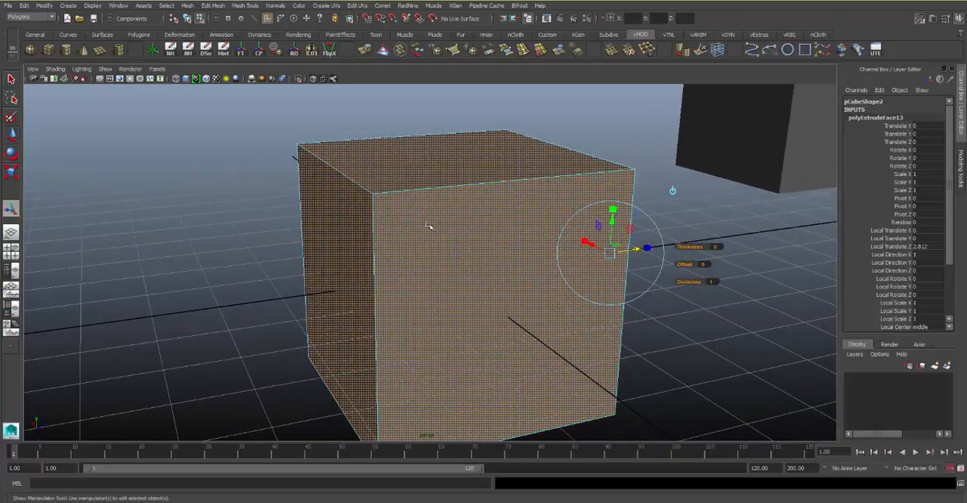
right_click_drag(419, 208, 706, 229, "alt")
right_click_drag(461, 243, 698, 251, "alt")
left_click_drag(698, 251, 542, 288, "alt")
middle_click_drag(542, 288, 585, 322, "alt")
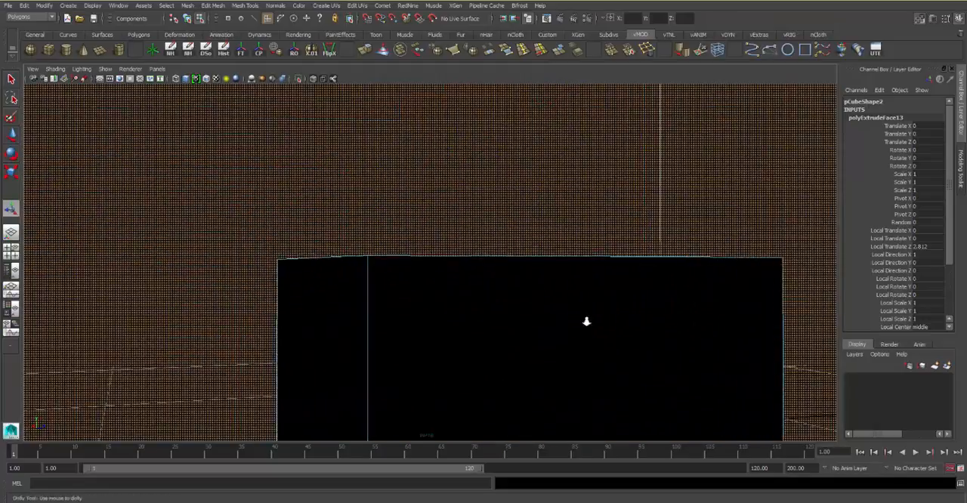
right_click_drag(584, 322, 453, 241, "alt")
left_click_drag(453, 242, 491, 235, "alt")
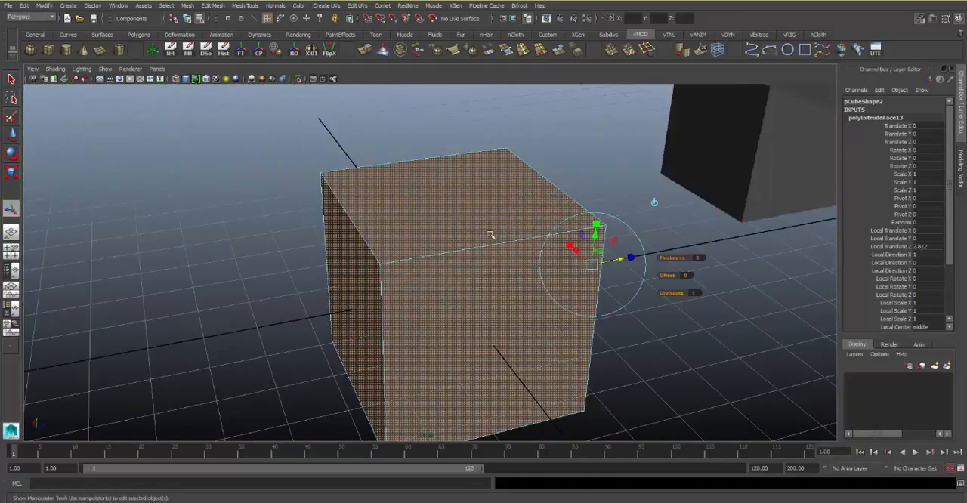
middle_click_drag(491, 235, 458, 207, "alt")
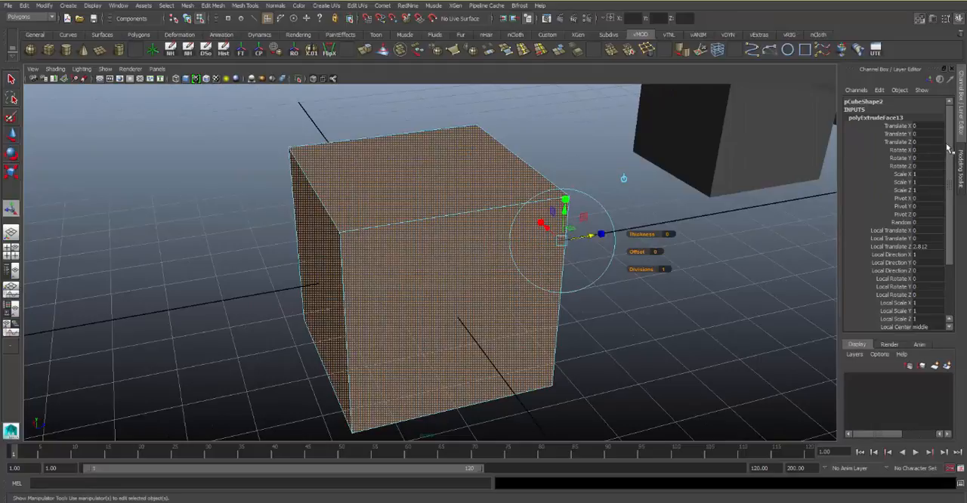
Turn off Keep Faces Together for the cube's extrusion and lengthen the six separate arms to about 4.02
left_click_drag(948, 149, 947, 155)
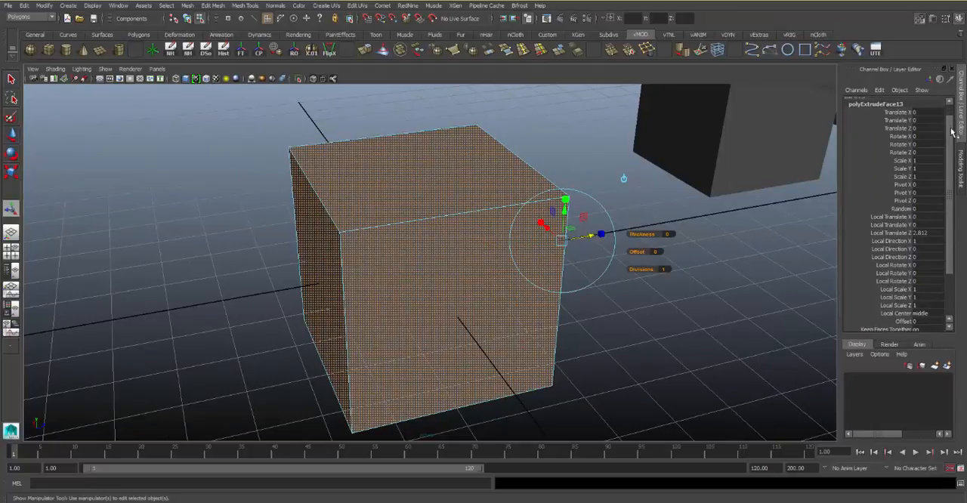
left_click_drag(951, 128, 923, 189)
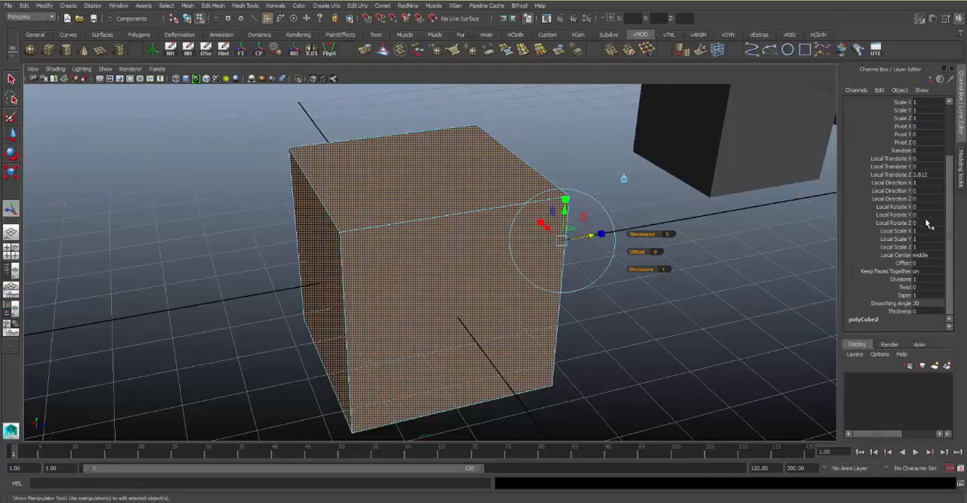
left_click(931, 272)
key("Return")
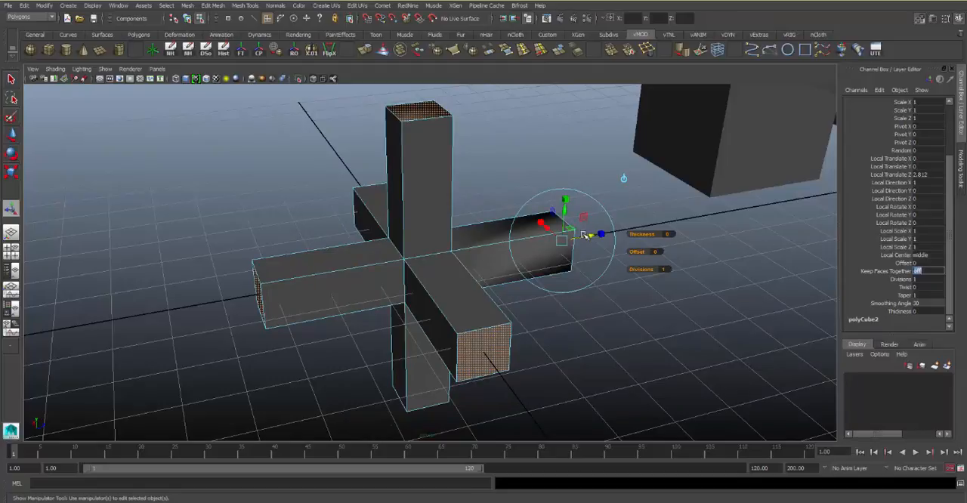
left_click_drag(589, 236, 588, 205)
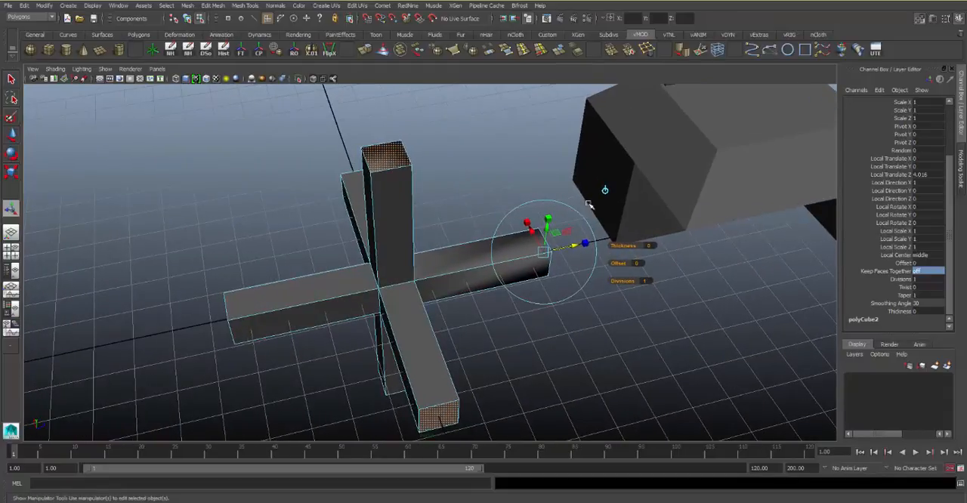
Extrude the six arm end faces by about 0.96 and grow the selection to cover the new end blocks
key("ctrl+e")
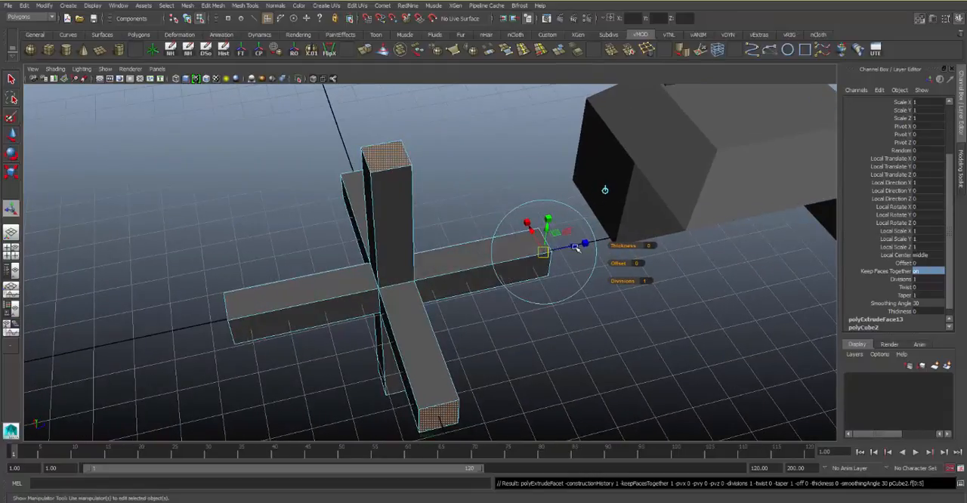
left_click_drag(574, 248, 584, 269)
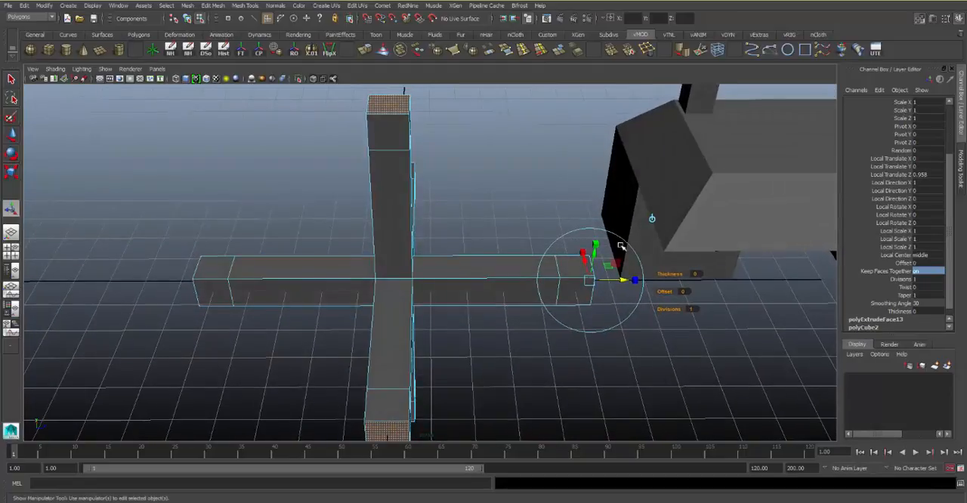
key("ctrl+e")
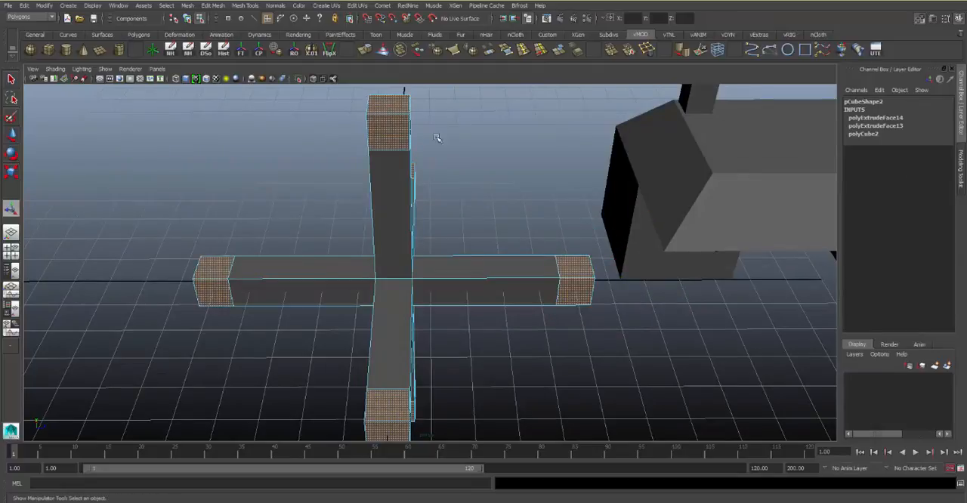
left_click_drag(453, 216, 512, 217, "alt")
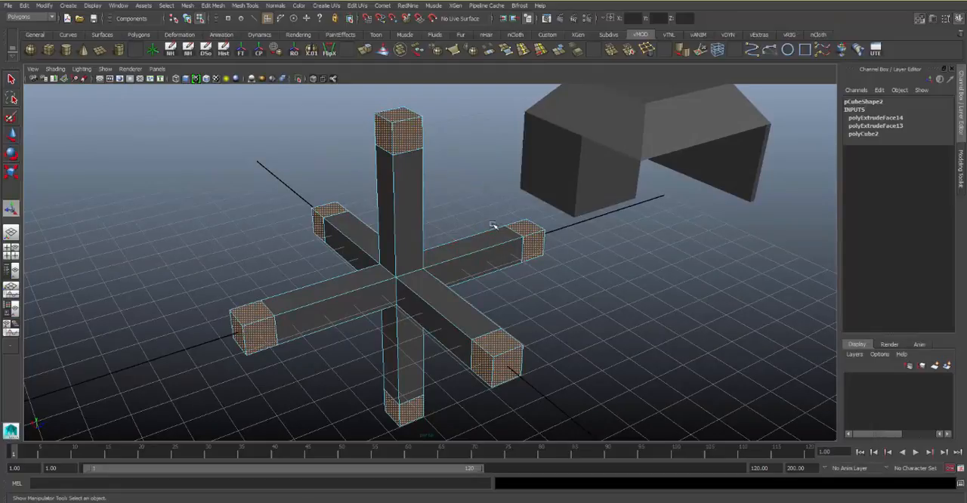
Extrude the end block faces by about 2.47 and turn off Keep Faces Together so each face branches separately
key("ctrl+e")
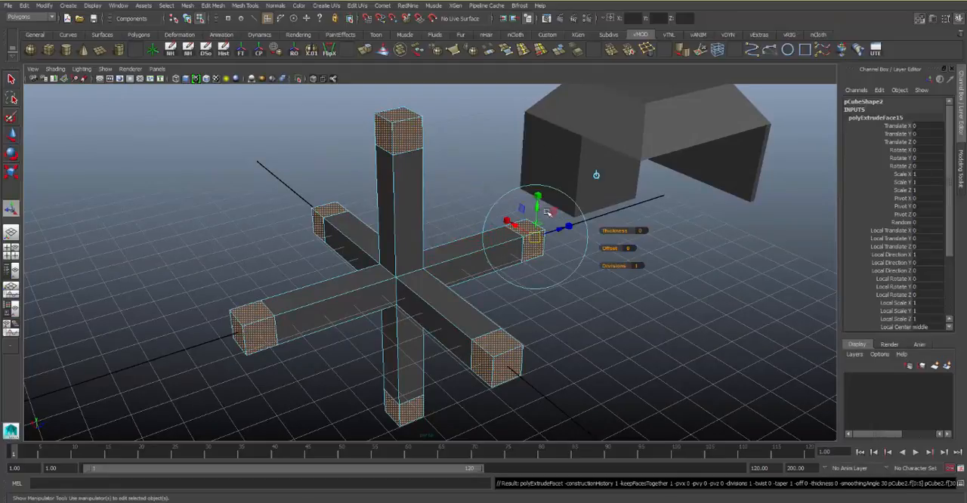
left_click_drag(560, 232, 609, 209)
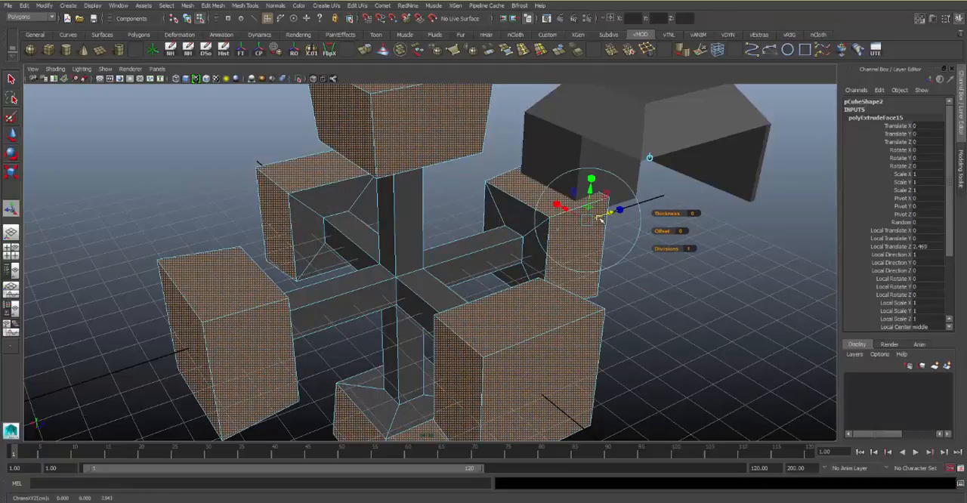
scroll(933, 260, "down", 4)
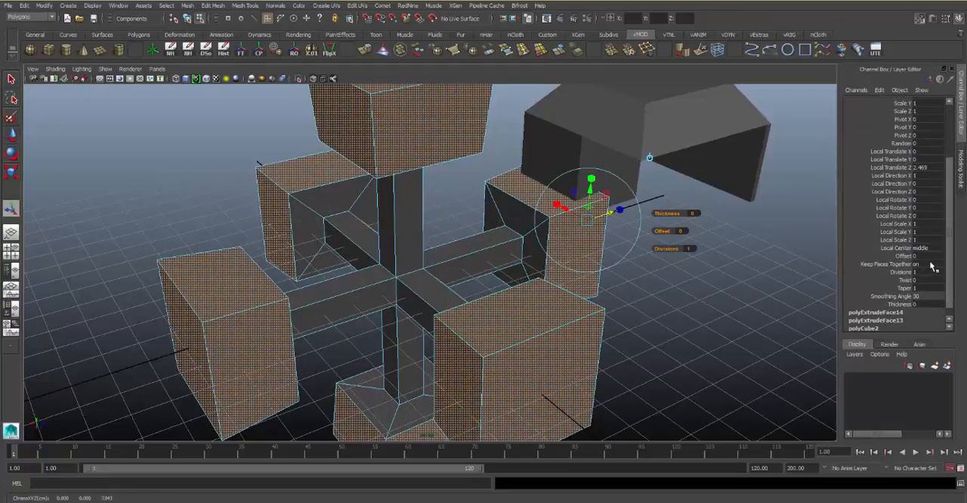
left_click(931, 264)
type("0")
key("Return")
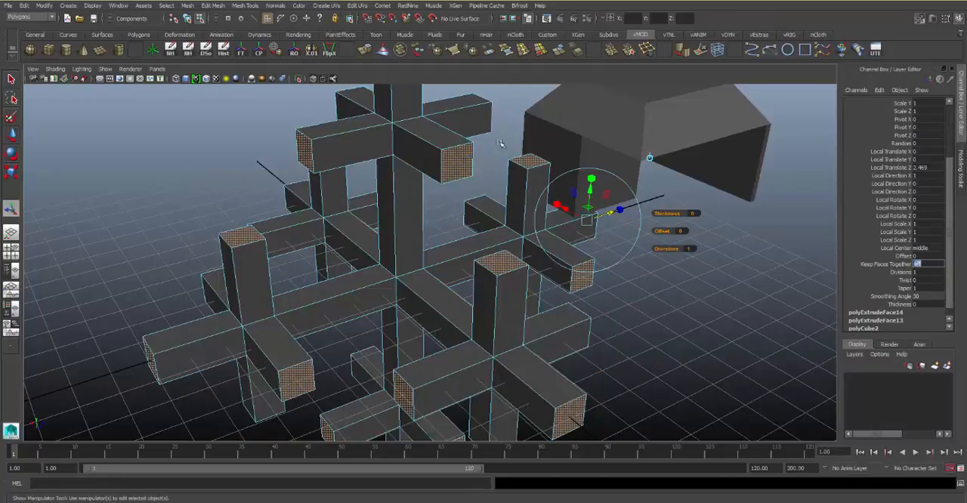
Extrude all the branch tips by about 0.9 and grow the selection to cover the new tip blocks
left_click_drag(519, 261, 673, 231, "alt")
key("ctrl+e")
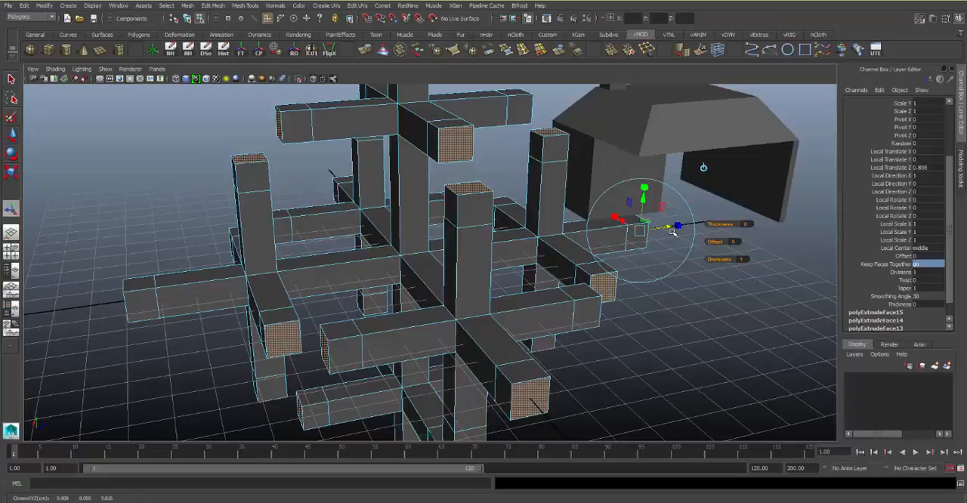
key("t")
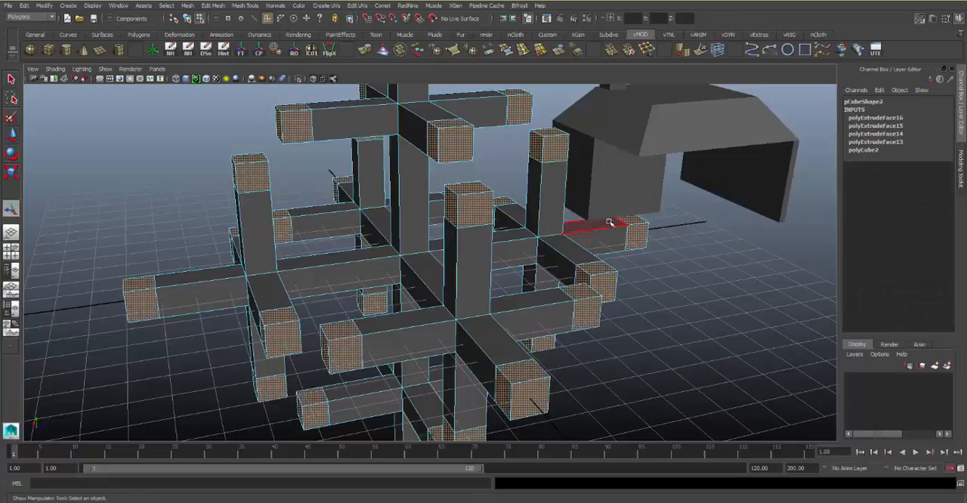
left_click(635, 233)
Extrude the branch tip block faces with Keep Faces Together off and lengthen the separate new branches to about 7.6
key("ctrl+e")
left_click_drag(669, 227, 933, 257)
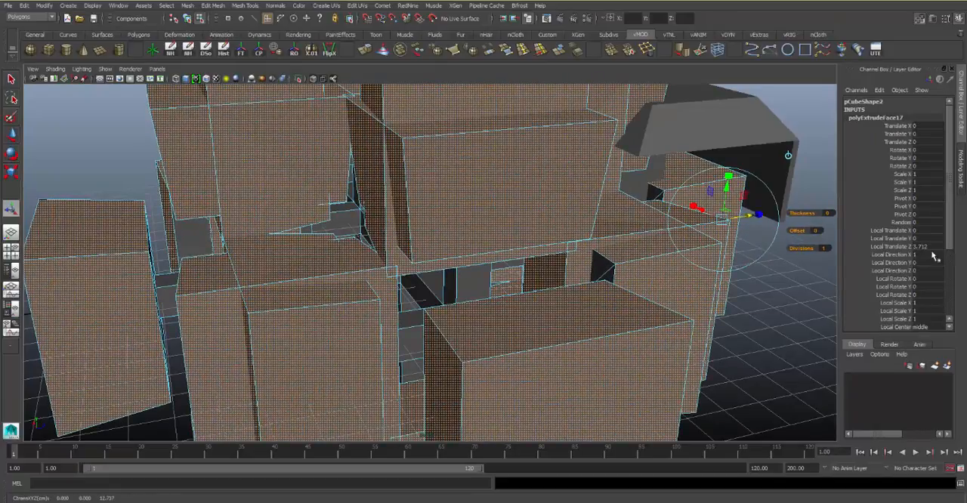
left_click(950, 250)
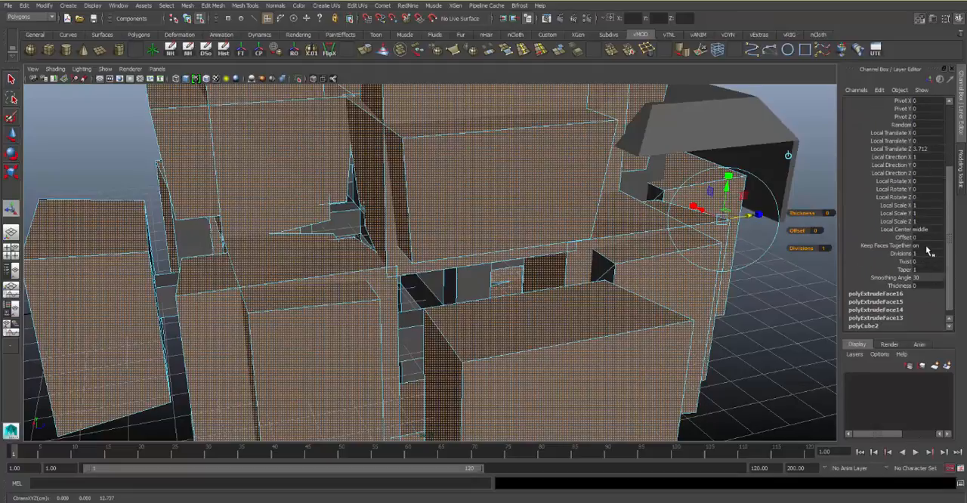
left_click(928, 247)
key("Return")
right_click_drag(555, 236, 611, 221, "alt")
left_click_drag(620, 205, 664, 190)
right_click_drag(649, 219, 633, 213, "alt")
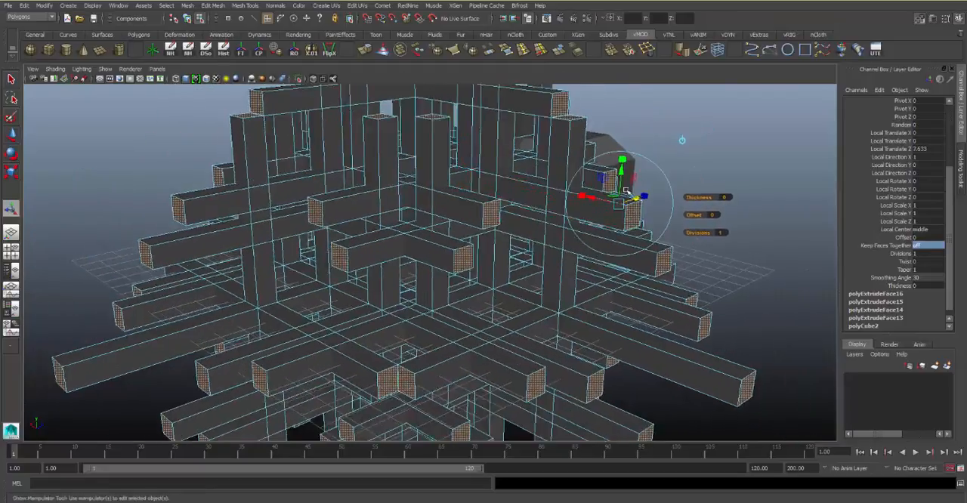
Extrude all the new branch tips by about 0.96 and grow the selection to cover the new tip blocks
left_click_drag(657, 198, 628, 199, "alt")
mouse_move(694, 203)
left_mouse_down()
mouse_move(709, 199)
mouse_move(690, 200)
left_mouse_up()
key("ctrl+e")
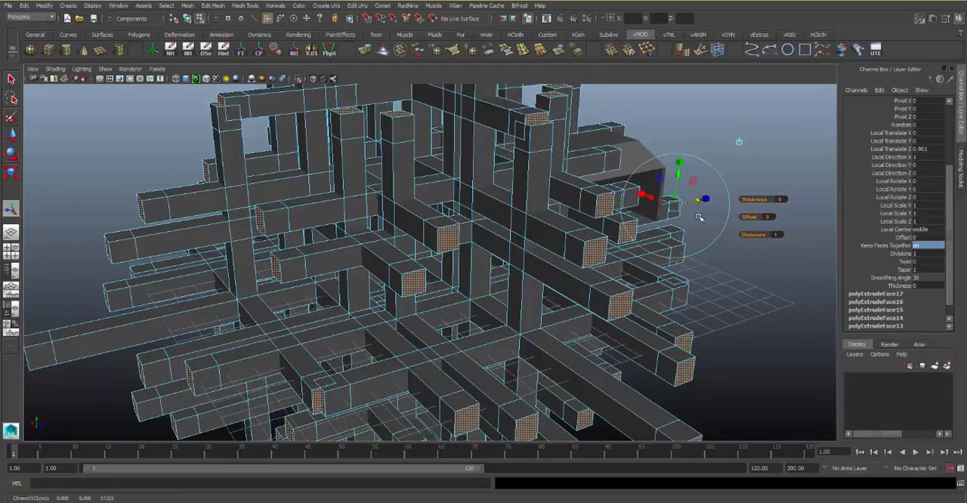
left_click(699, 217)
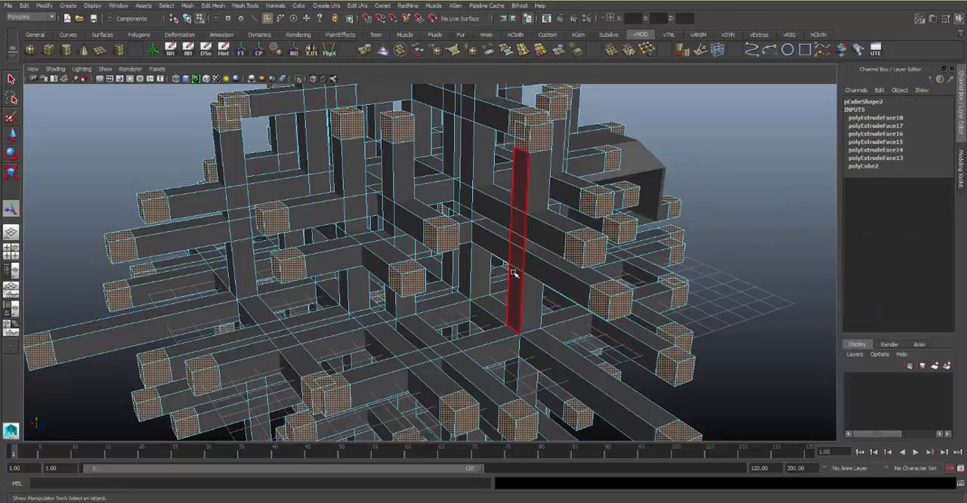
Extrude the tip block faces by about 10 and turn off Keep Faces Together for this extrusion
key("g")
left_click_drag(701, 202, 865, 214)
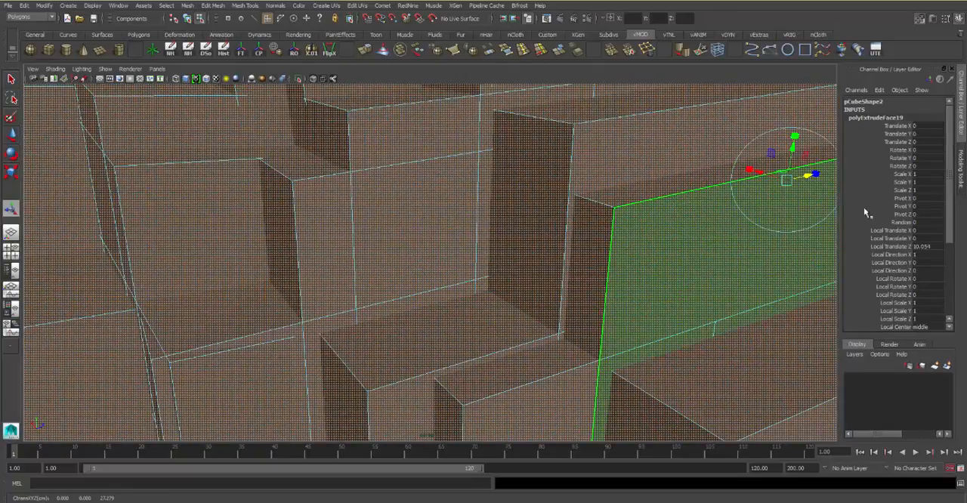
left_click_drag(947, 219, 935, 329)
left_click(922, 223)
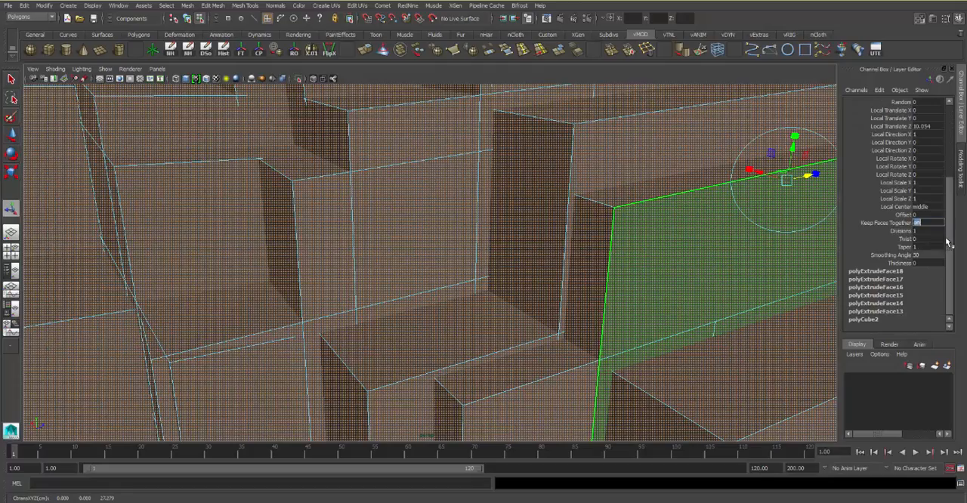
type("0")
key("Return")
Return to object mode and examine the finished branching structure from several sides
left_click_drag(28, 185, 408, 84, "alt")
right_click_drag(413, 188, 355, 166, "alt")
left_click_drag(356, 166, 597, 199, "alt")
left_click(541, 233)
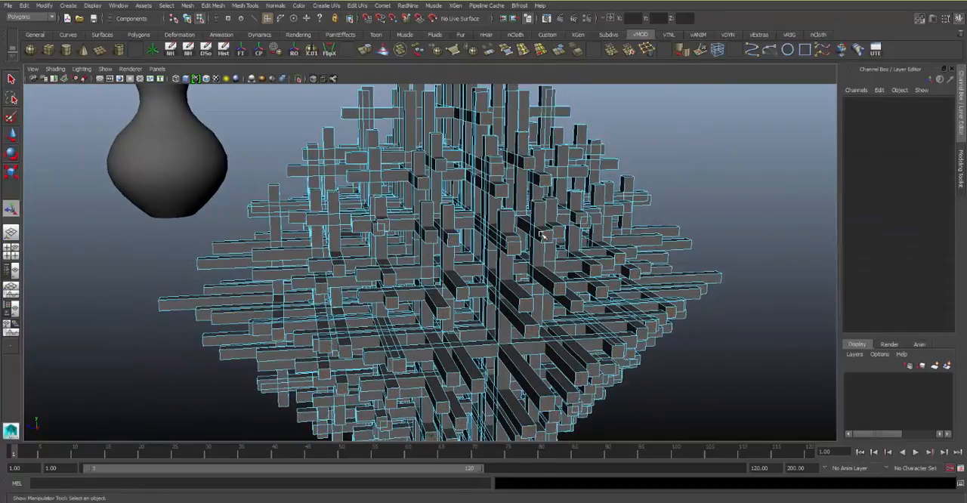
left_click_drag(541, 234, 520, 230, "alt")
right_click_drag(518, 206, 617, 217)
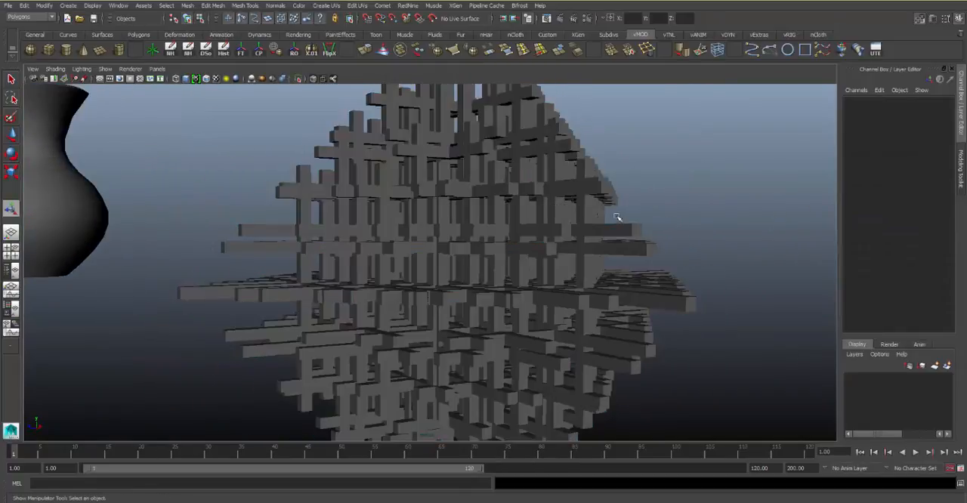
left_click(612, 203)
left_click_drag(613, 203, 676, 192, "alt")
left_click(677, 192)
left_click_drag(600, 220, 416, 240, "alt")
Select the whole branching structure and delete it from the scene
left_click(422, 250)
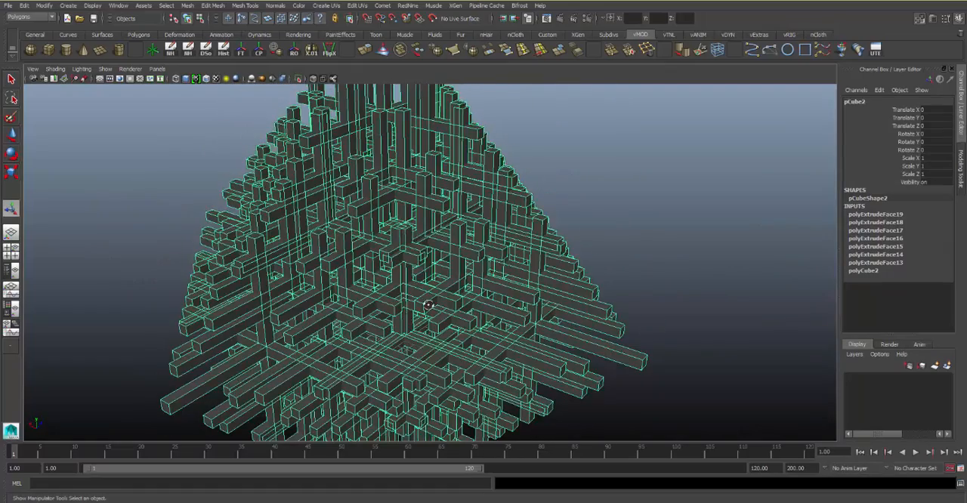
left_click_drag(428, 306, 568, 281, "alt")
key("Delete")
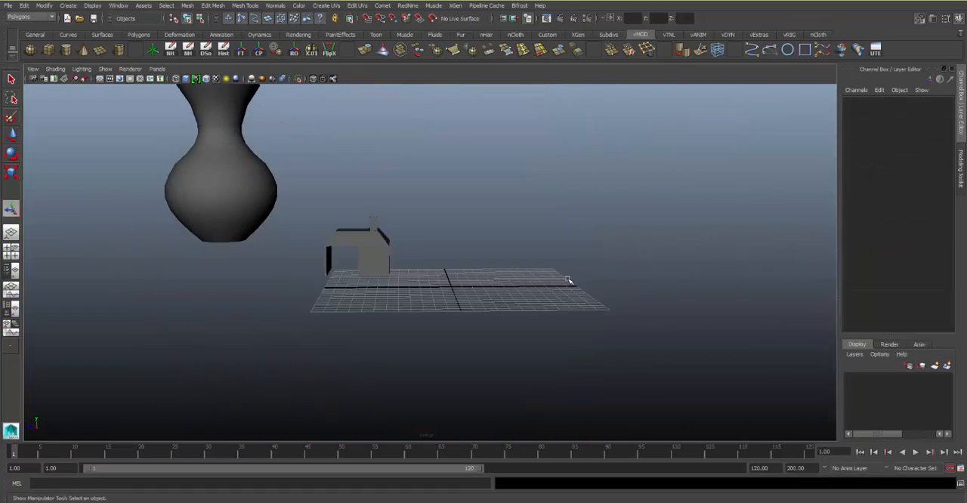
Create a new polygon cube with width, height and depth of 8.3 and raise it to about 4.38 in Y
left_click(48, 49)
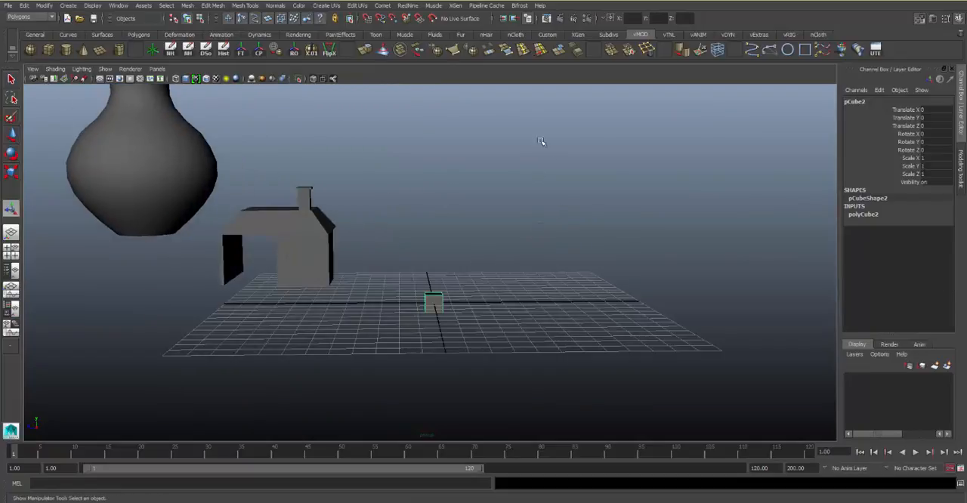
left_click(864, 215)
left_click_drag(910, 222, 911, 237)
middle_click_drag(741, 233, 755, 215)
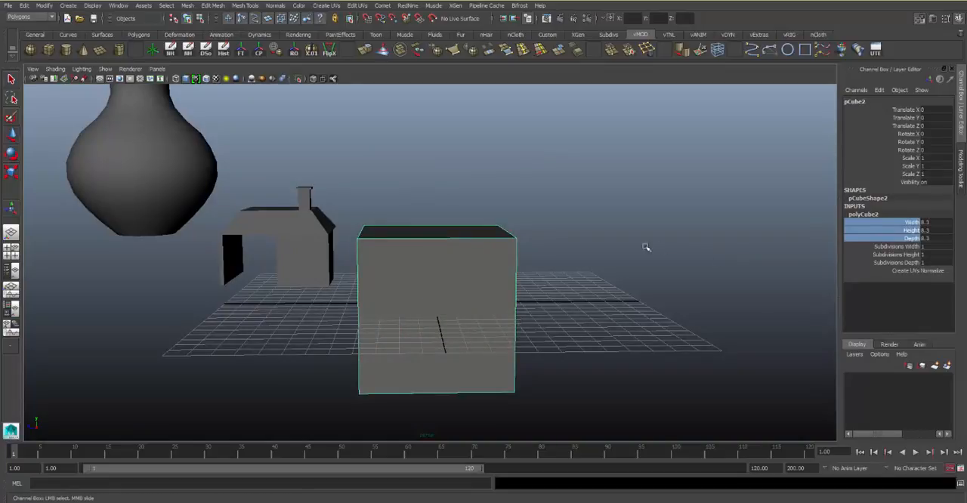
key("w")
left_click_drag(434, 255, 457, 181)
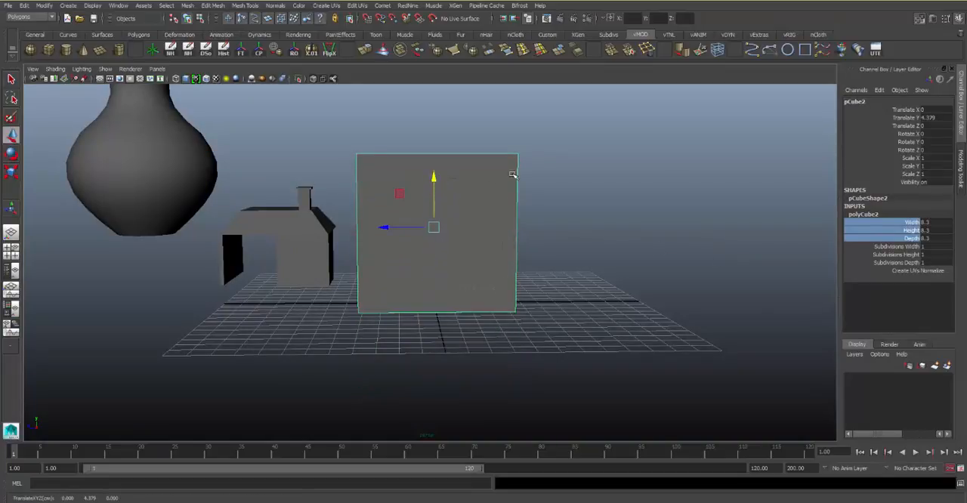
Stretch the cube's height to 17.5 and raise the block to about 9.19 in Y
left_click(912, 230)
middle_click_drag(587, 223, 603, 216)
left_click_drag(435, 168, 448, 95)
scroll(449, 96, "down", 2)
middle_click_drag(518, 138, 549, 192, "alt")
left_click_drag(548, 192, 579, 200, "alt")
Set the block's dimensions to width 10, height 20 and depth 10
left_click(949, 231)
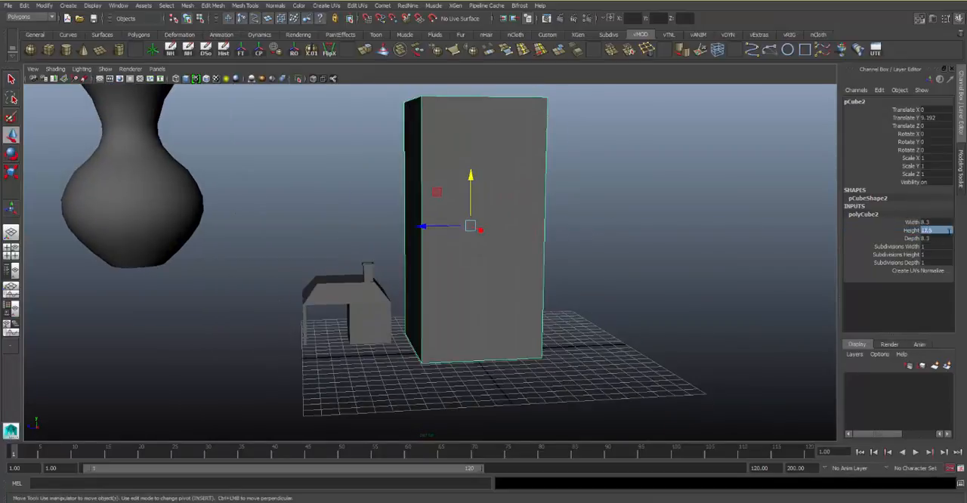
type("20")
key("Return")
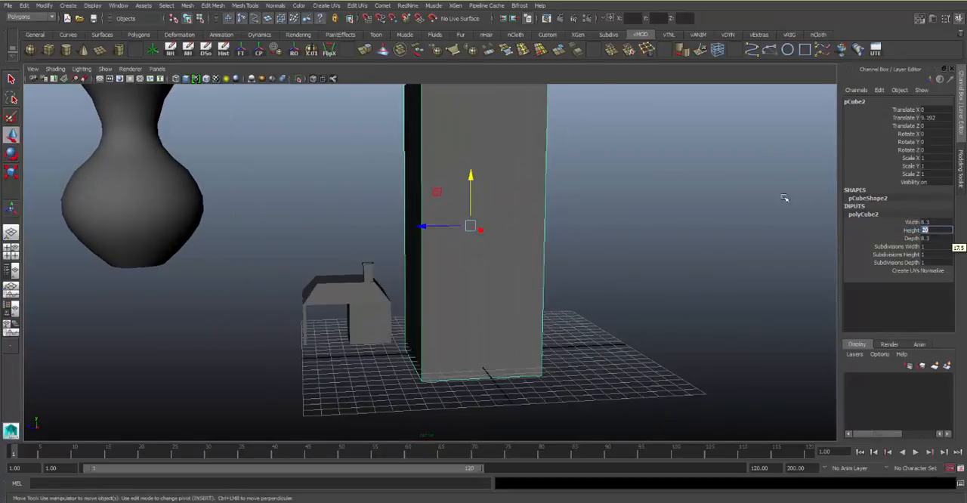
type("10")
key("Tab")
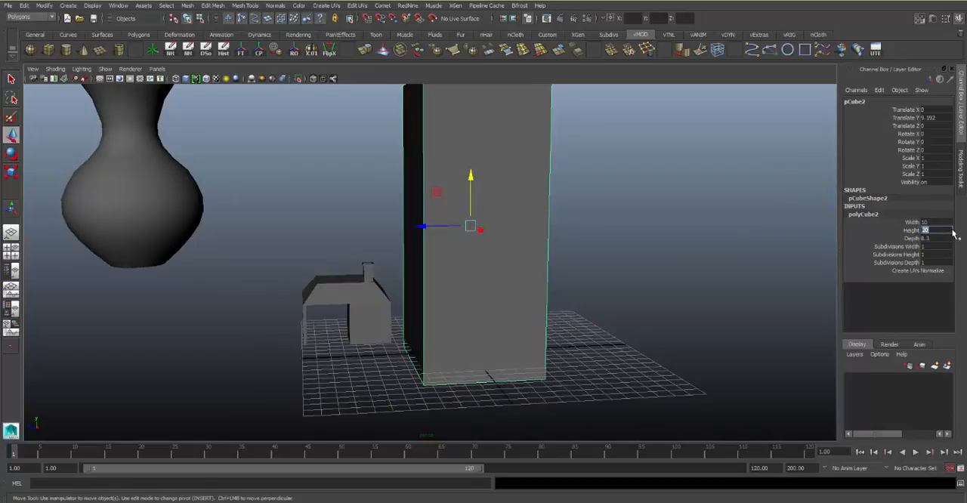
key("Tab")
type("10")
key("Return")
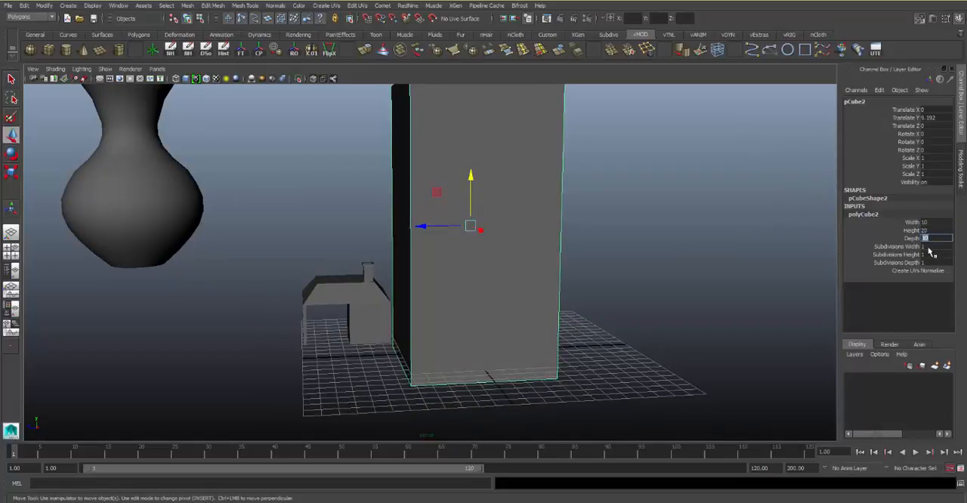
Set the block's subdivisions to 10 in width, 20 in height and 10 in depth
type("10")
key("Return")
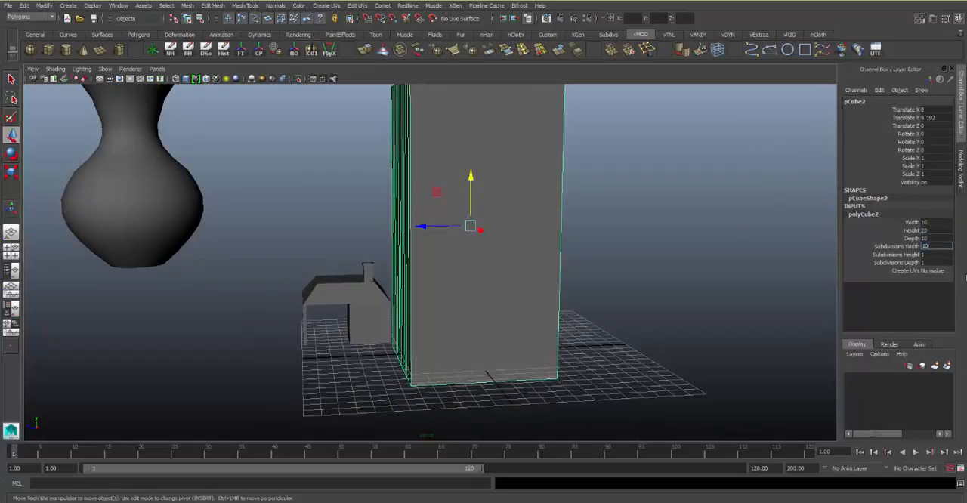
type("20")
key("Return")
type("10")
key("Return")
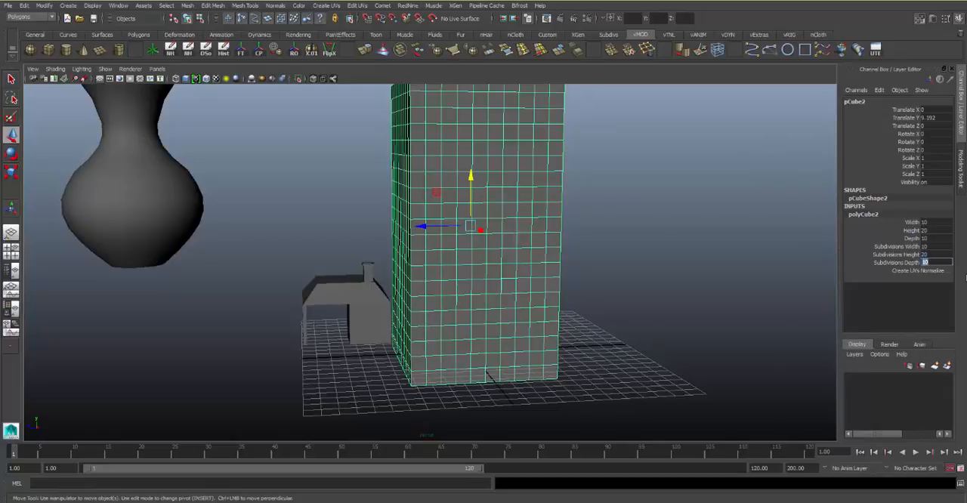
Select the tower's wall faces with a marquee in the front view and return to the perspective view
left_click_drag(402, 221, 518, 162, "alt")
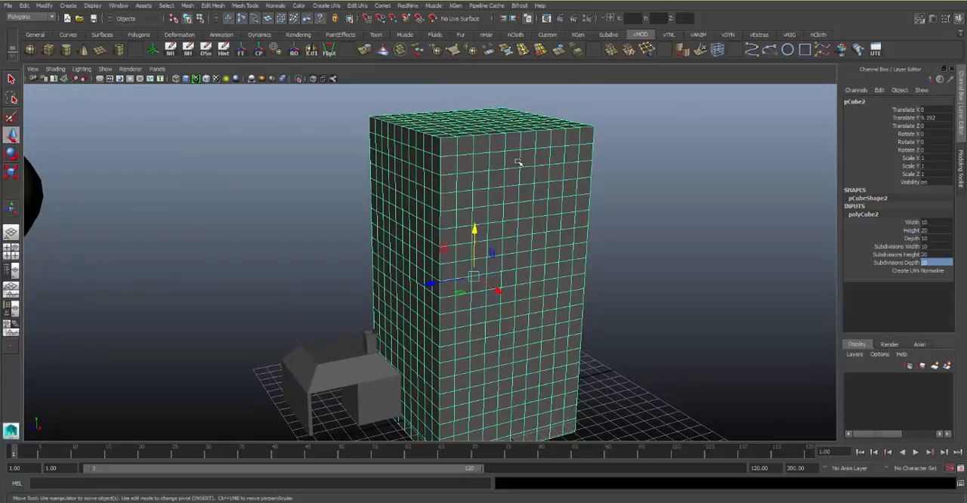
right_click_drag(521, 176, 525, 194)
key("space")
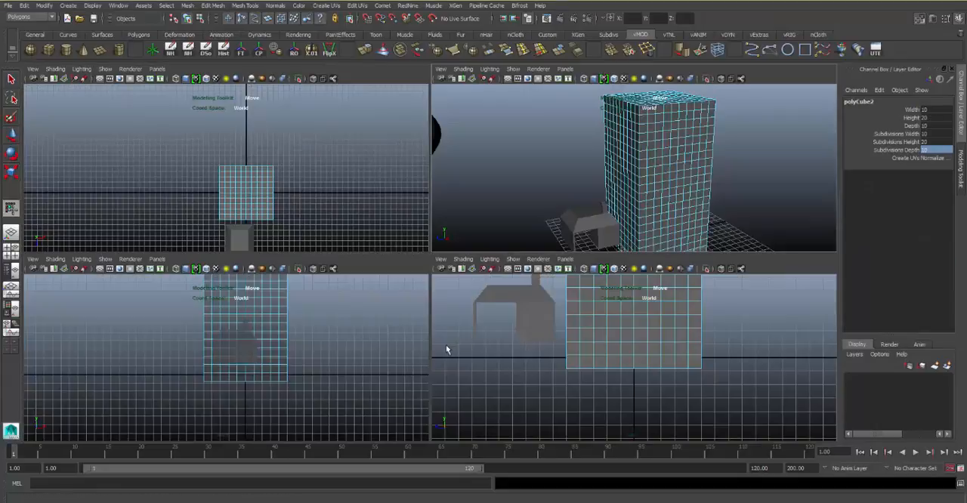
key("space")
middle_click_drag(401, 277, 546, 345, "alt")
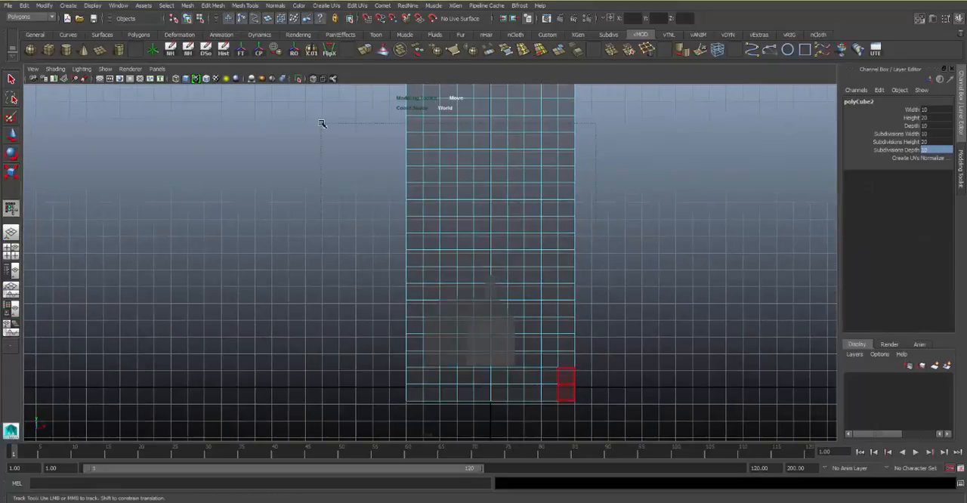
left_click_drag(321, 123, 317, 81)
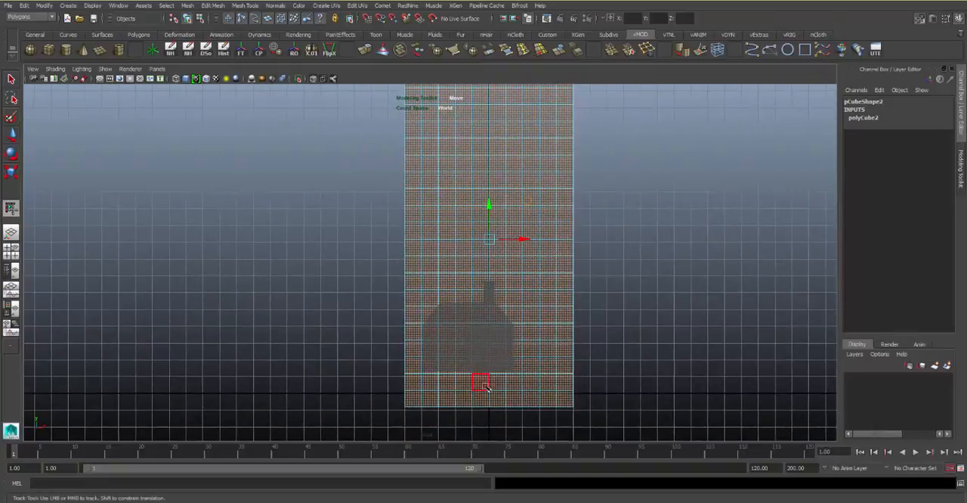
key("space")
key("space")
scroll(651, 219, "up", 3)
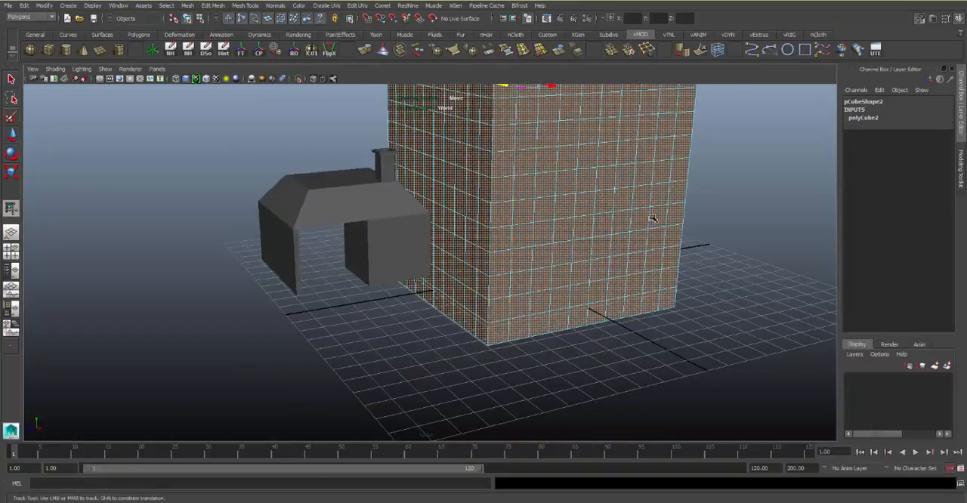
Deselect the four faces at the bottom middle of the tower's front wall to leave a doorway area
left_click_drag(652, 219, 635, 255, "alt")
right_click_drag(635, 255, 611, 298, "alt")
middle_click_drag(610, 298, 598, 267, "alt")
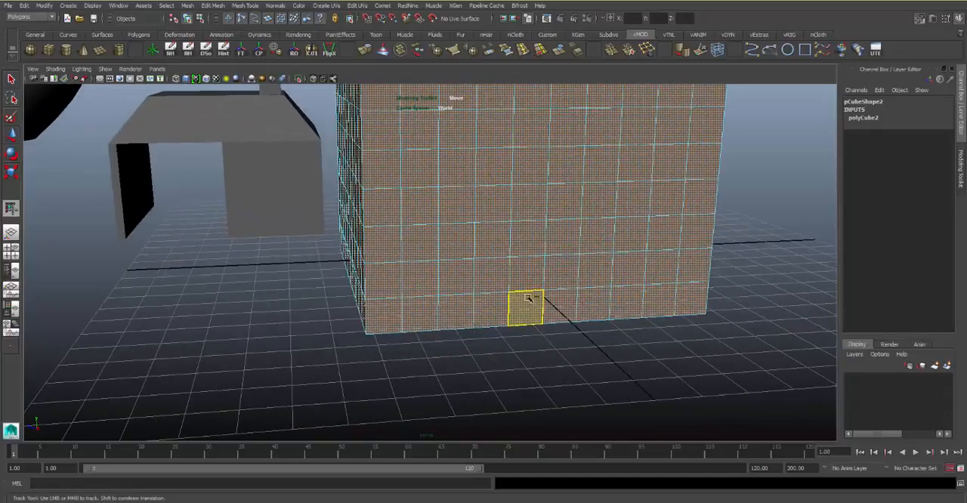
left_click_drag(528, 298, 542, 272, "ctrl")
left_click(563, 271, "ctrl")
left_click(564, 303, "ctrl")
middle_click_drag(586, 246, 582, 257, "alt")
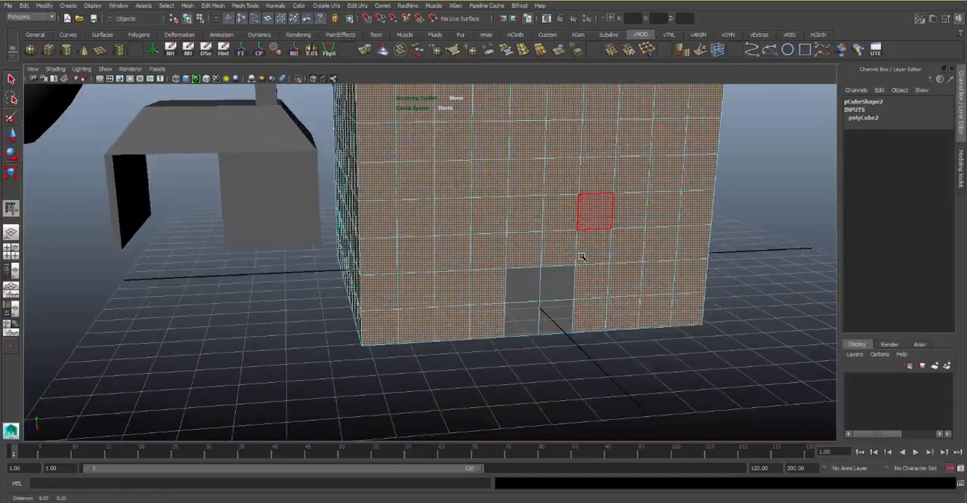
Extrude the selected tower faces and turn off Keep Faces Together for this extrusion
left_click_drag(582, 257, 561, 183, "alt")
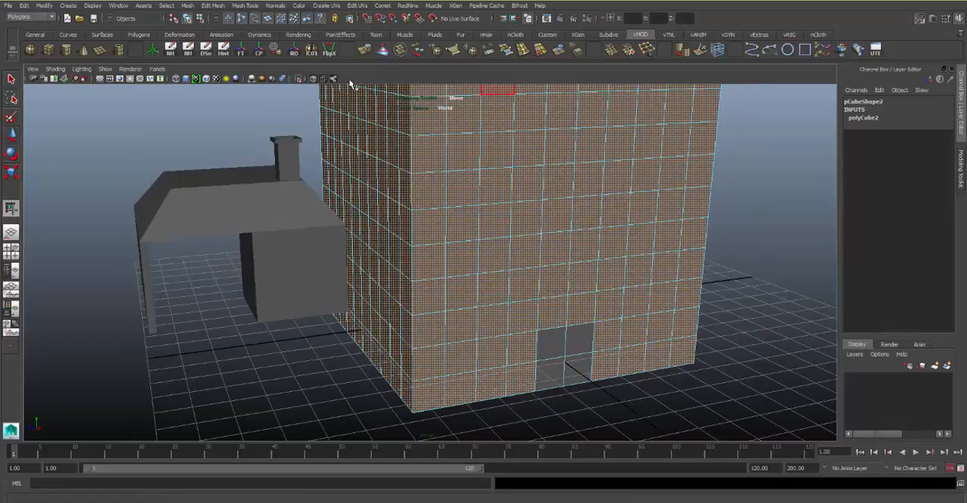
left_click(383, 50)
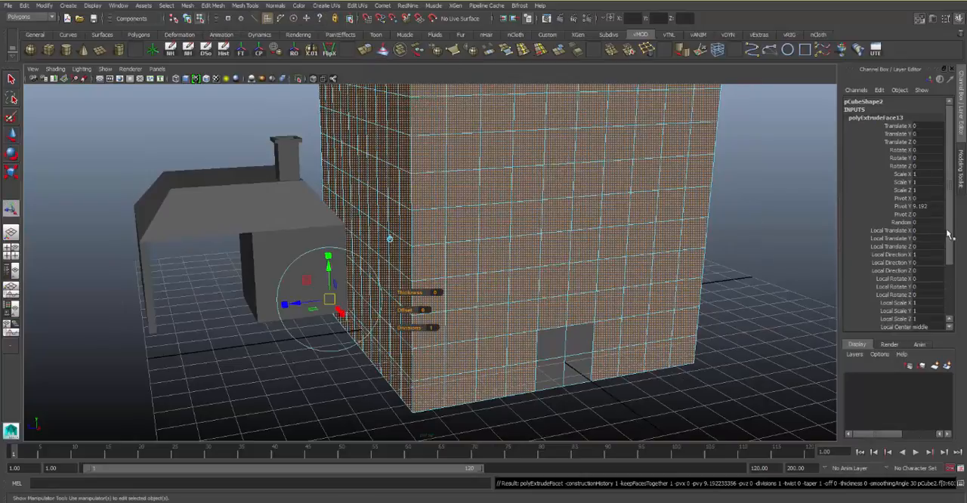
left_click_drag(949, 236, 937, 294)
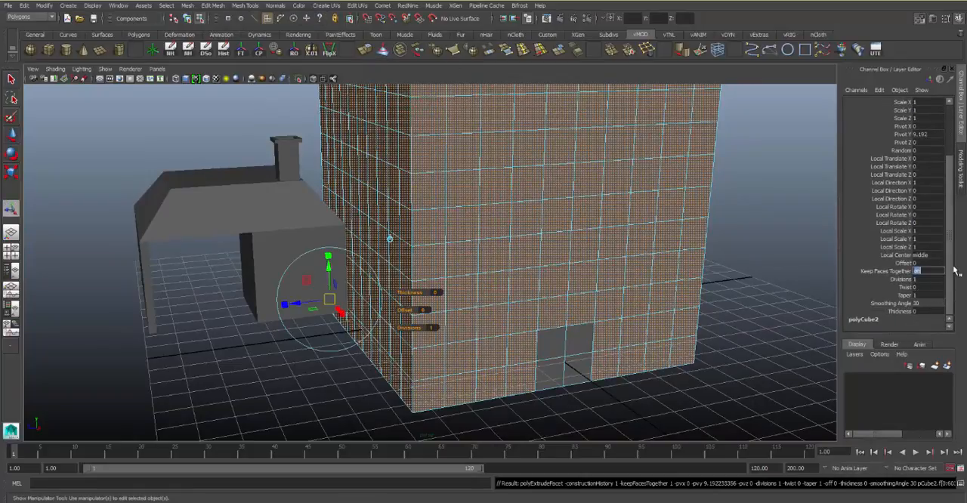
key("Return")
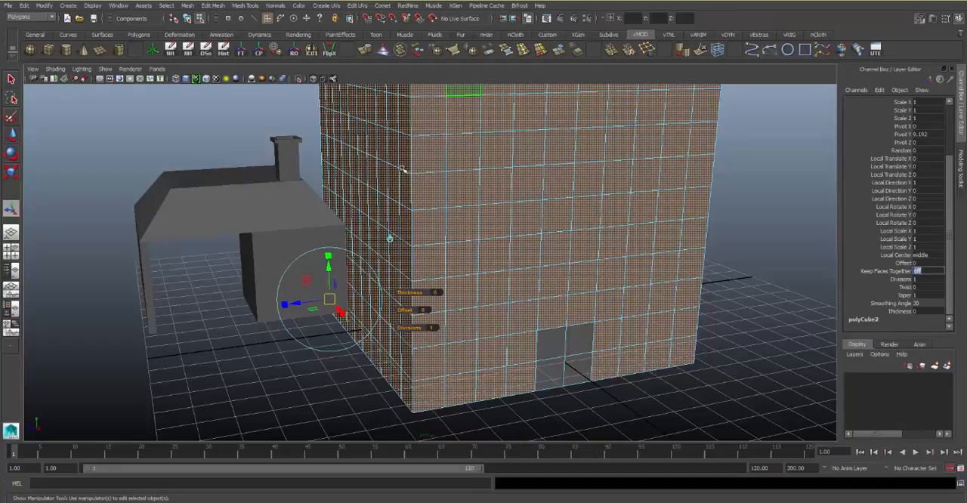
Scale the extruded faces down slightly so each one is inset within a thin frame
left_click_drag(402, 167, 414, 189, "alt")
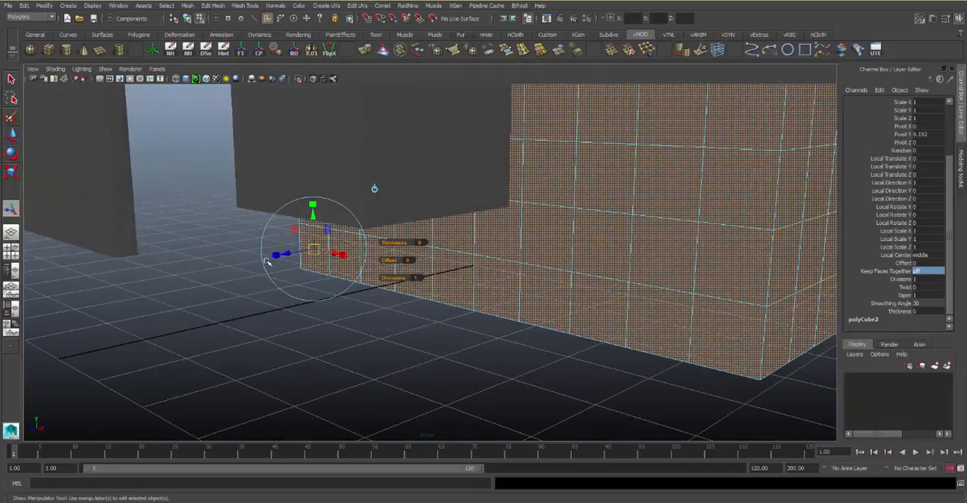
left_click(277, 256)
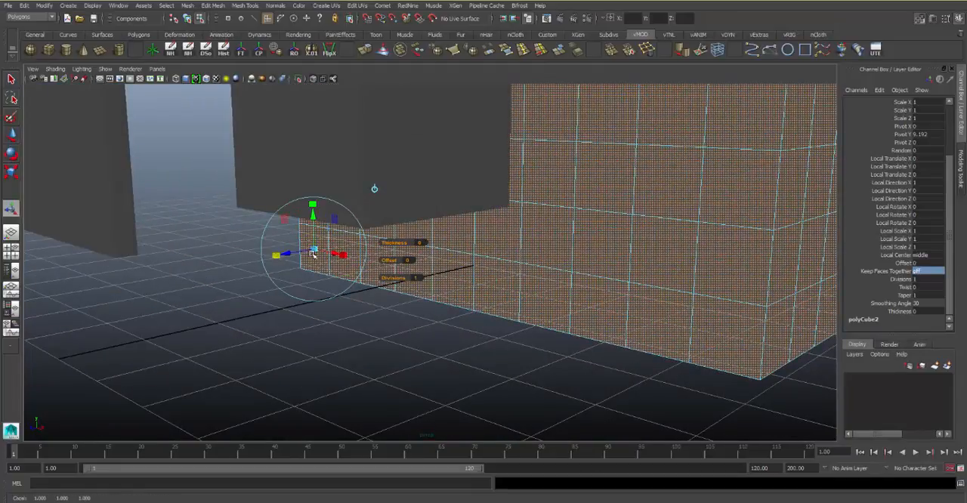
left_click_drag(316, 251, 468, 221)
Extrude the inset faces again to recess them as windows, clear the selection and return to object mode
key("g")
left_click_drag(492, 315, 491, 315)
middle_click_drag(528, 243, 628, 330, "alt")
right_click_drag(628, 331, 487, 215, "alt")
left_click_drag(487, 216, 387, 239, "alt")
key("Delete")
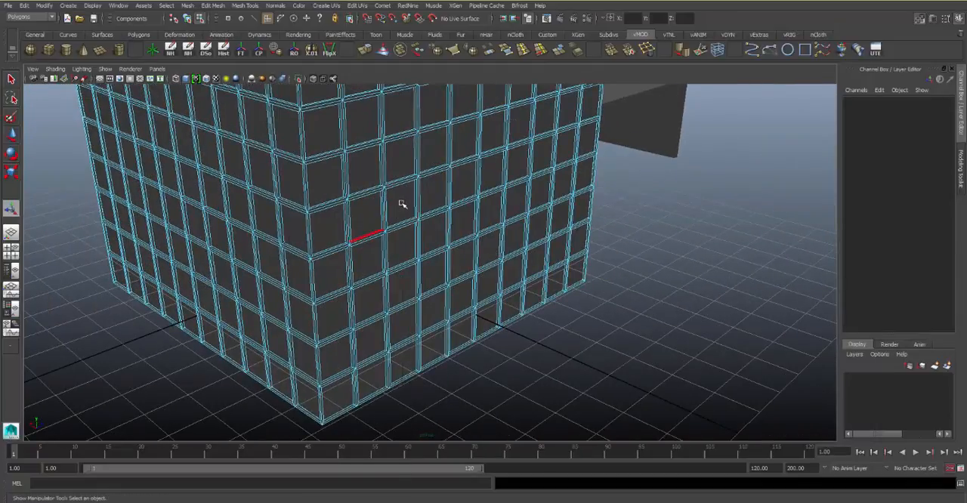
key("F8")
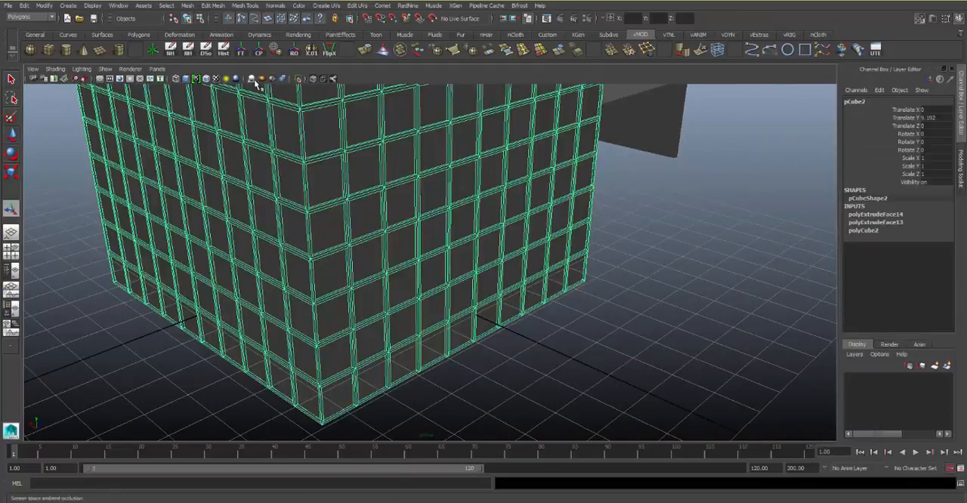
Select the four undivided doorway faces at the bottom middle of the tower's front wall
left_click(611, 234)
left_click_drag(423, 184, 492, 195, "alt")
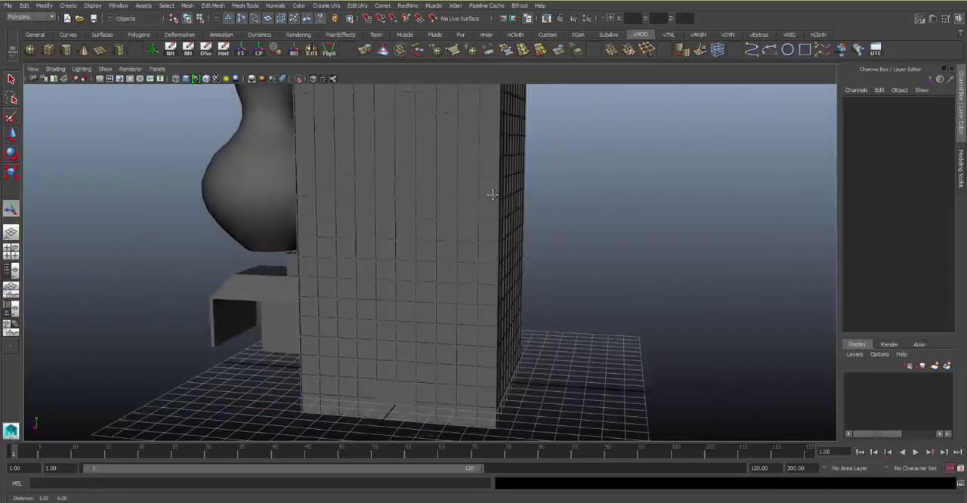
right_click_drag(492, 194, 494, 234, "alt")
left_click_drag(494, 233, 515, 246, "alt")
middle_click_drag(515, 246, 450, 234, "alt")
left_click(450, 233)
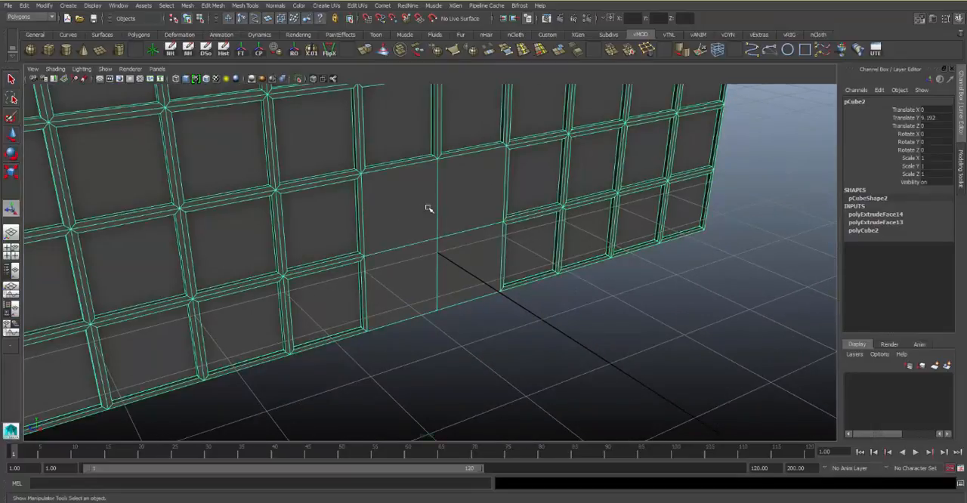
right_click_drag(430, 207, 432, 229)
left_click(467, 207, "ctrl")
left_click(406, 224, "shift")
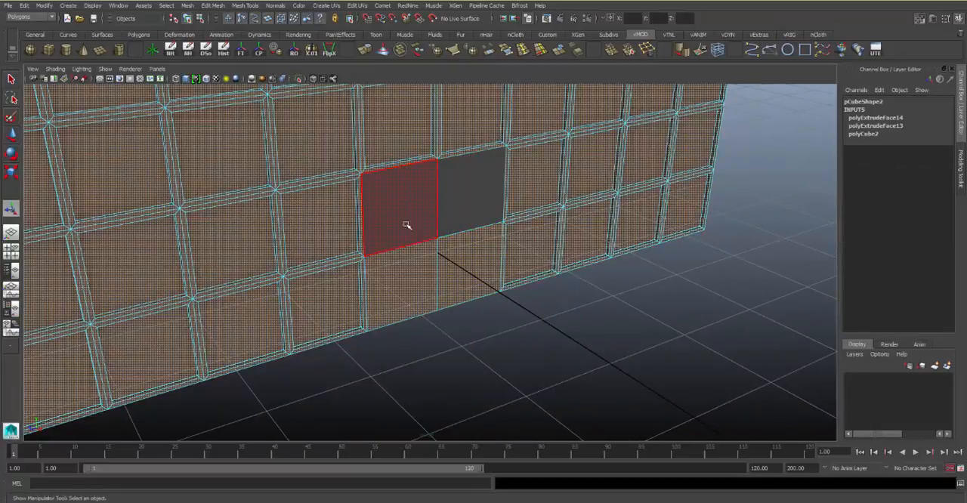
left_click(420, 221)
left_click(471, 215, "shift")
left_click(465, 256, "shift")
left_click(401, 266, "shift")
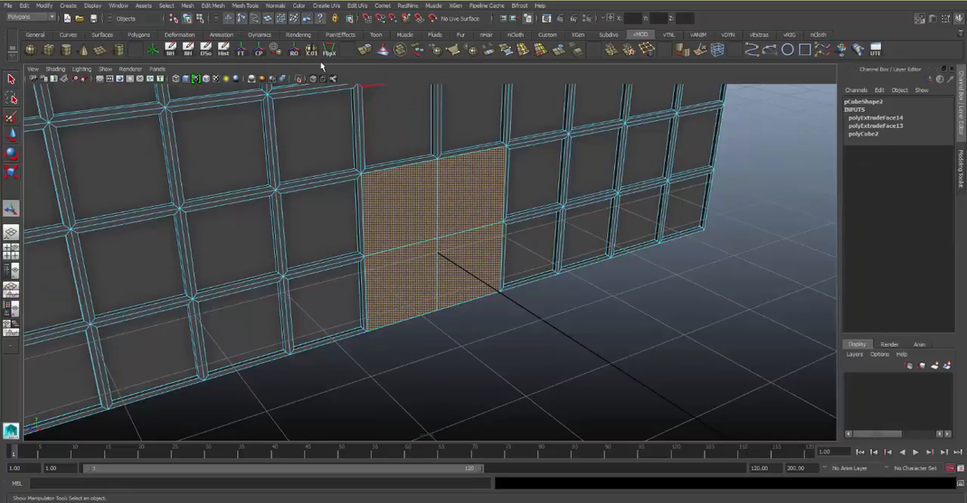
Extrude the four doorway faces outward about 1.88 units with 2 divisions to form an entrance block, and clear the selection
left_click(365, 50)
left_click_drag(501, 201, 325, 174, "alt")
left_click_drag(521, 214, 749, 266)
left_click_drag(588, 232, 570, 196, "alt")
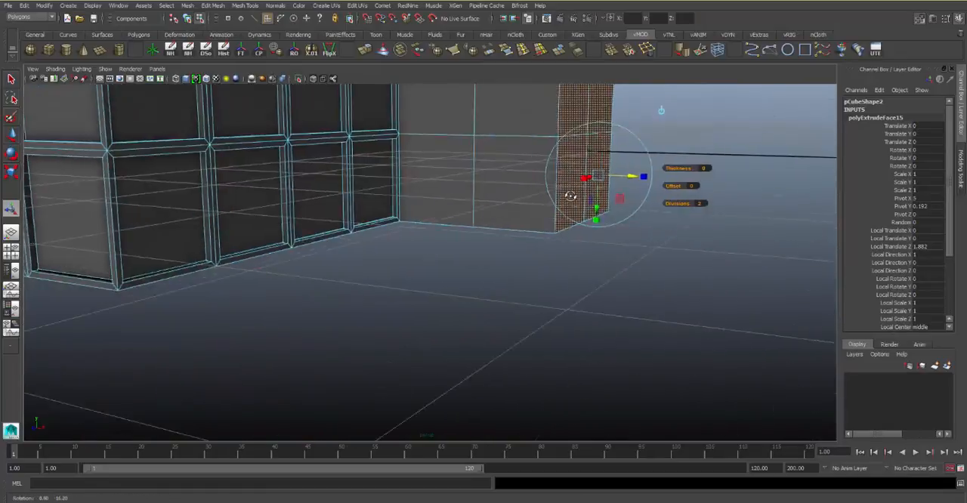
middle_click_drag(569, 197, 542, 255, "alt")
left_click_drag(542, 255, 655, 211, "alt")
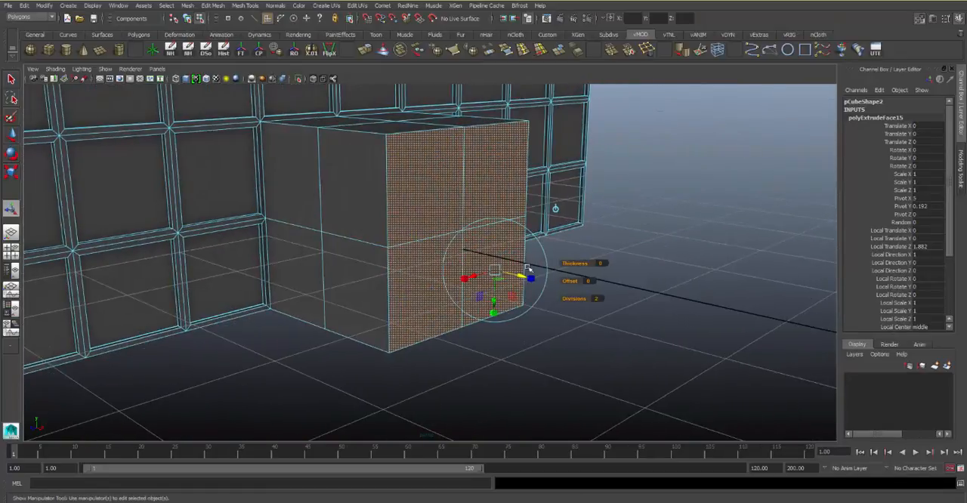
left_click(665, 240)
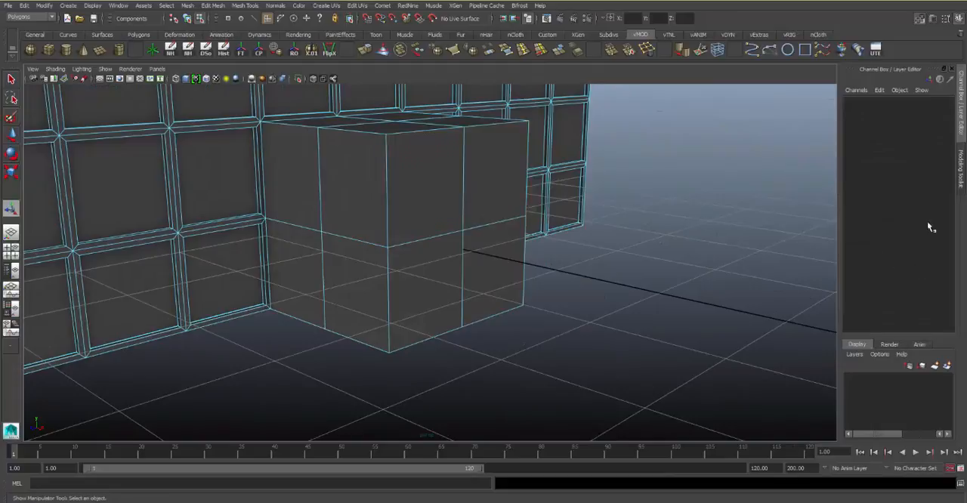
Show the Modeling Toolkit and select only the four front faces of the entrance block
left_click(960, 174)
left_click(492, 239)
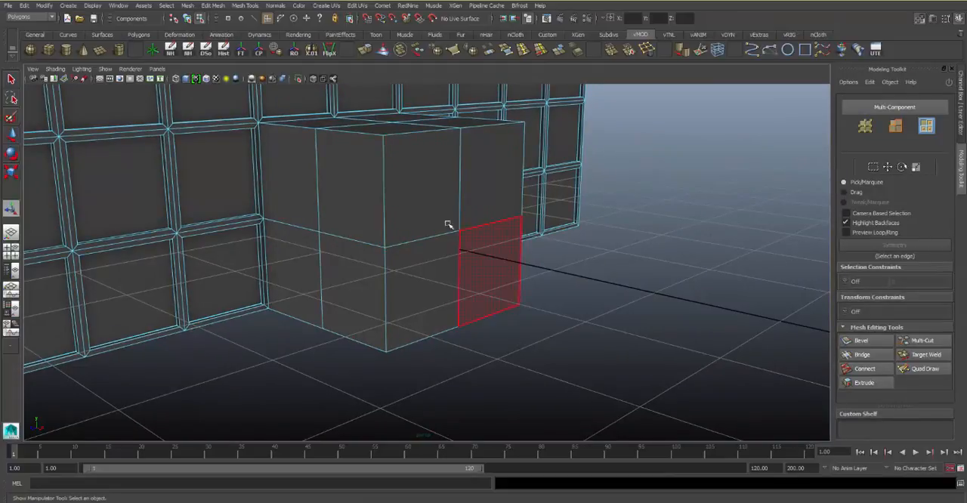
mouse_move(436, 196)
left_mouse_down()
mouse_move(431, 270)
mouse_move(496, 270)
mouse_move(428, 198)
left_mouse_up()
key("ctrl+e")
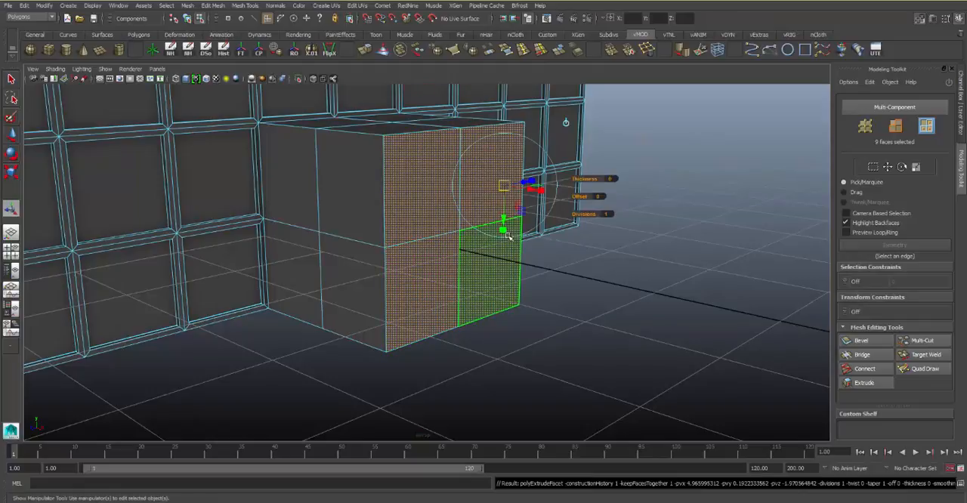
left_click_drag(534, 183, 454, 237)
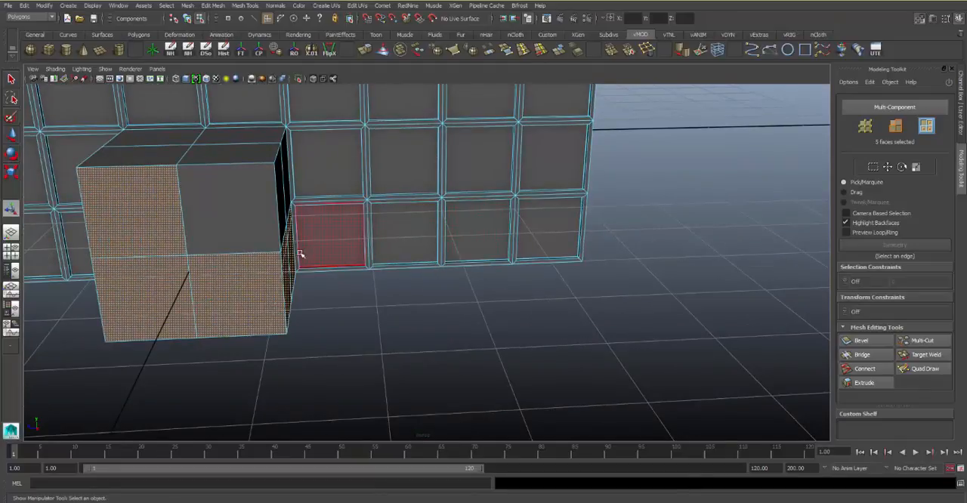
left_click(275, 210, "shift")
left_click_drag(287, 229, 372, 243, "shift")
Extrude the entrance block's front faces, scale them in slightly to leave a thin frame, and clear the selection
left_click(365, 52)
left_click(359, 306)
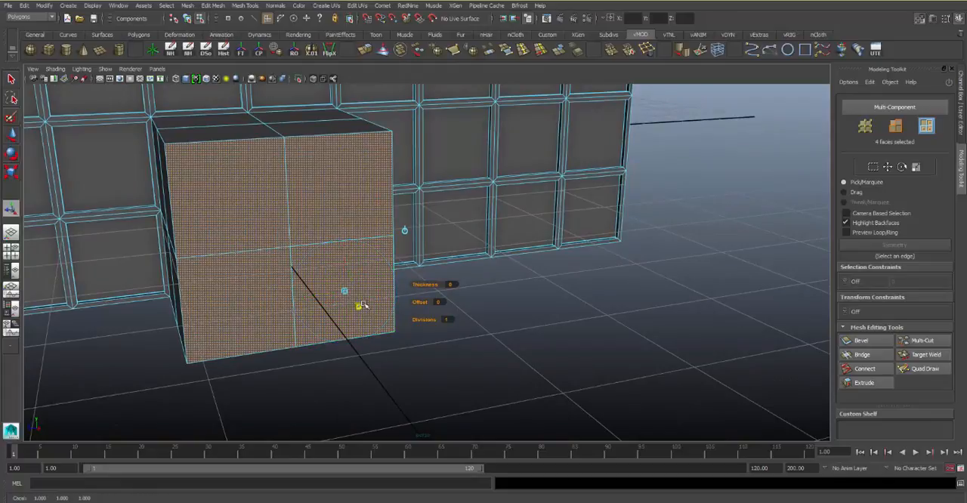
left_click_drag(344, 292, 342, 291)
left_click(492, 333)
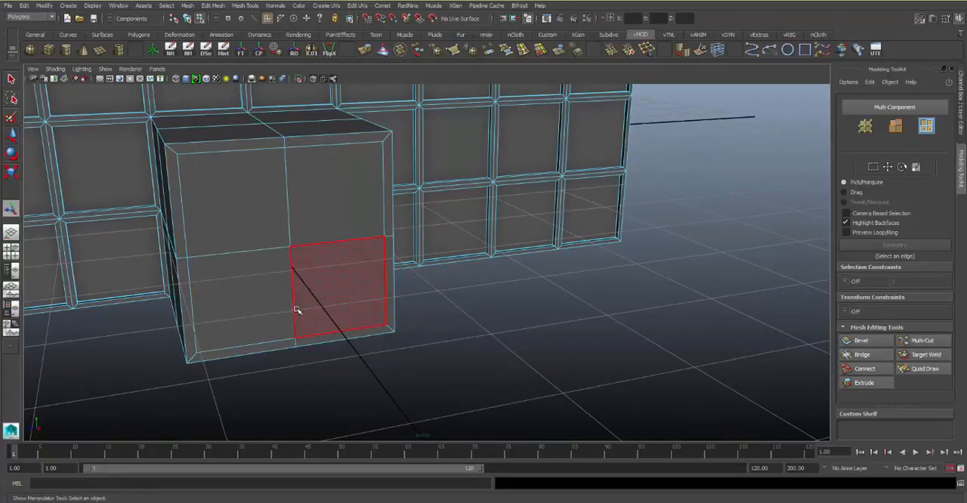
Select the two lower edges of the entrance's inset area and move them down to the block's bottom edge
right_click_drag(297, 311, 301, 262)
left_click(264, 334)
left_click(331, 325, "shift")
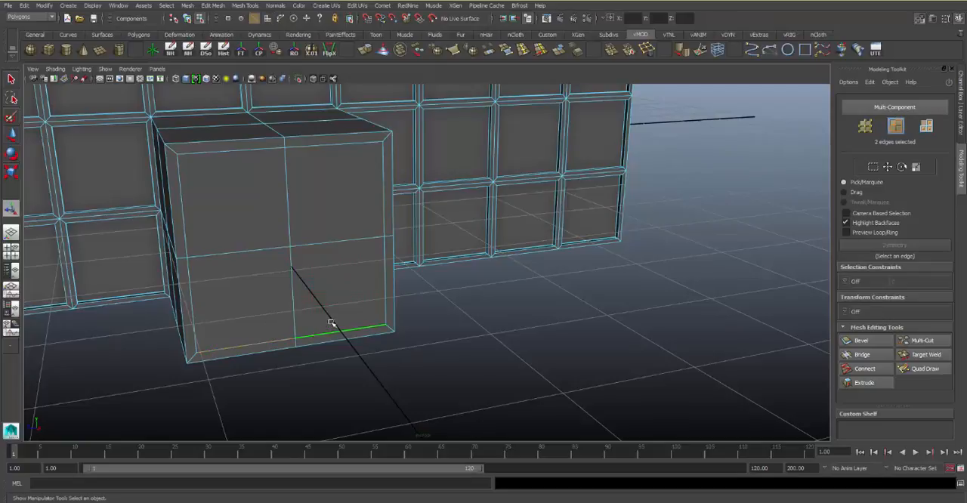
key("w")
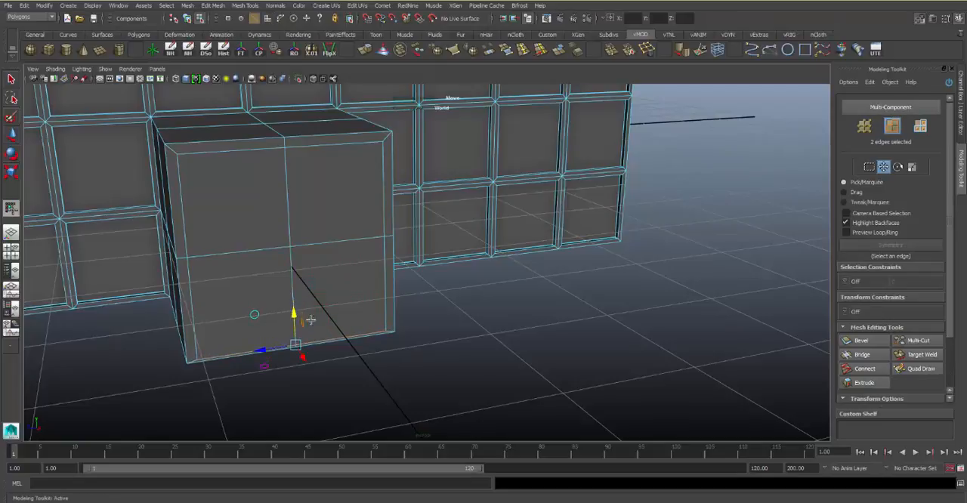
left_click(297, 278)
Switch to face selection and select the four inset faces on the front of the entrance block
right_click_drag(303, 279, 306, 300)
left_click(326, 291)
left_click(254, 285, "shift")
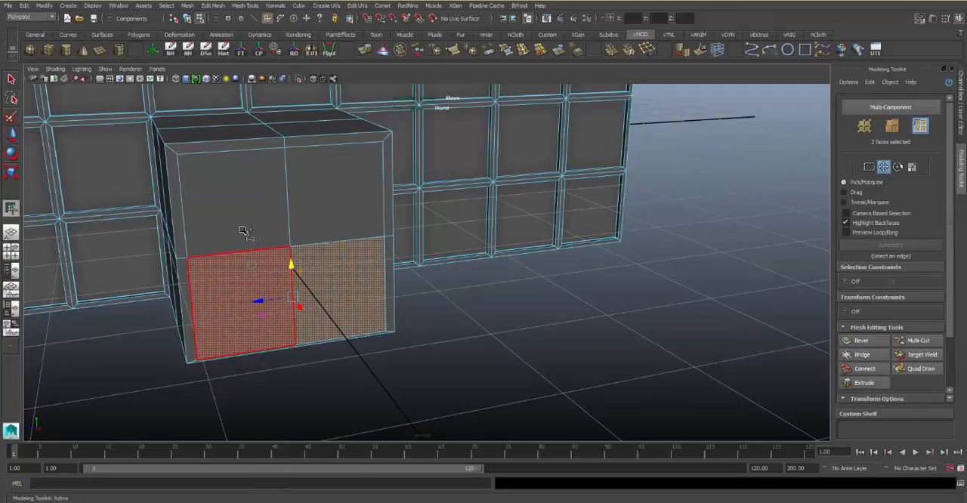
left_click(267, 207, "shift")
left_click(324, 206, "shift")
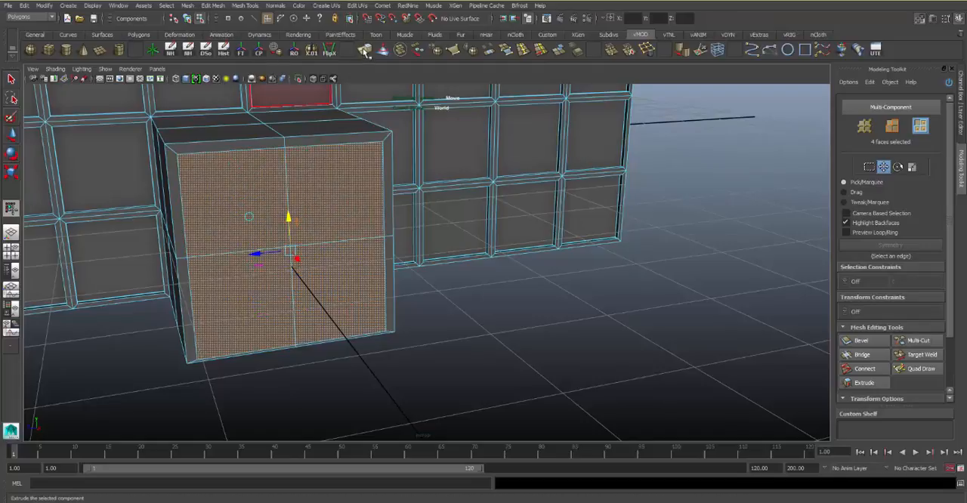
Extrude the four inset entrance faces inward to recess the doorway, and return to object mode with nothing selected
key("ctrl+e")
left_click_drag(340, 292, 365, 329)
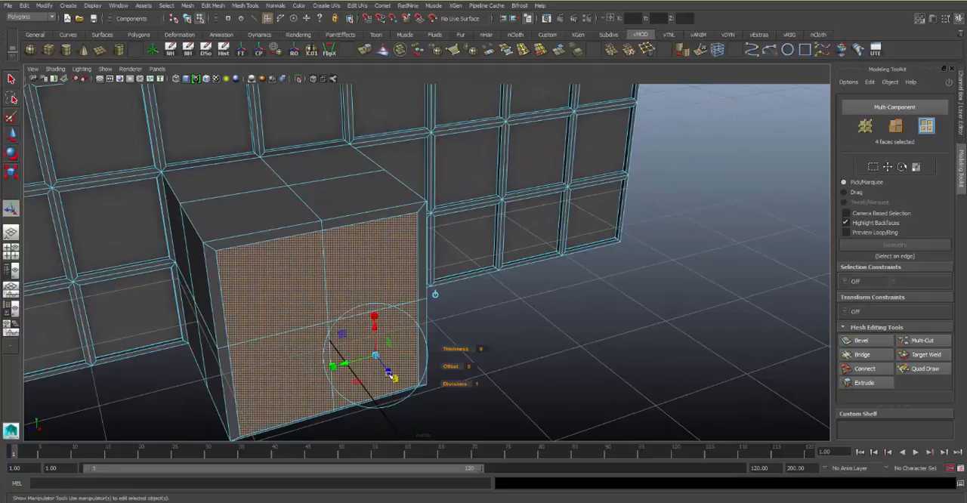
left_click_drag(389, 374, 393, 354)
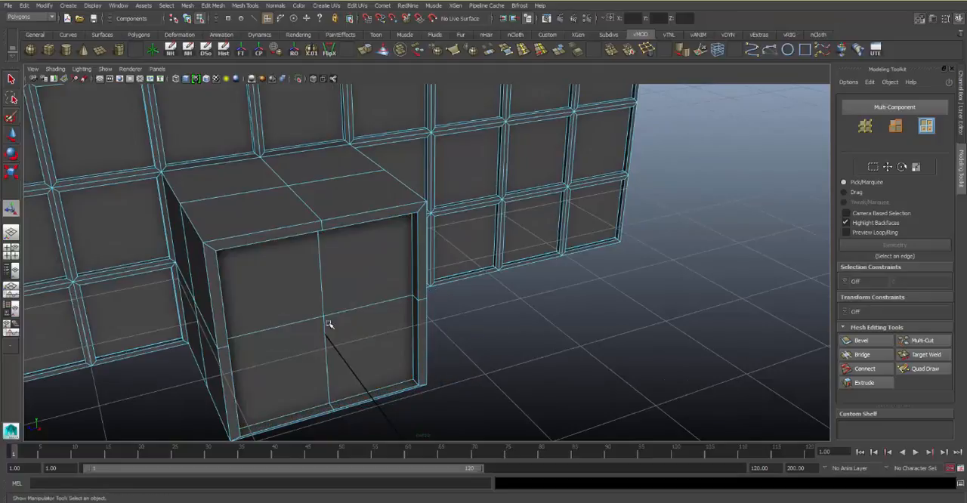
left_click_drag(328, 324, 377, 309, "alt")
right_click_drag(483, 230, 423, 198)
left_click(519, 218)
left_click(682, 249)
Examine the finished tower from several sides, including its entrance block, window grid and roof
left_click_drag(442, 219, 522, 212, "alt")
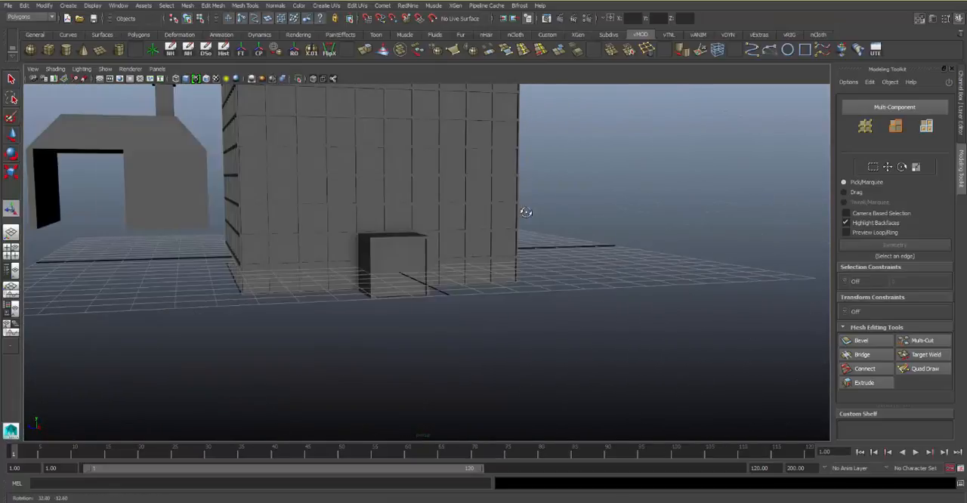
right_click_drag(522, 212, 415, 173, "alt")
left_click_drag(415, 173, 484, 248, "alt")
right_click_drag(483, 248, 414, 189, "alt")
left_click_drag(413, 189, 459, 178, "alt")
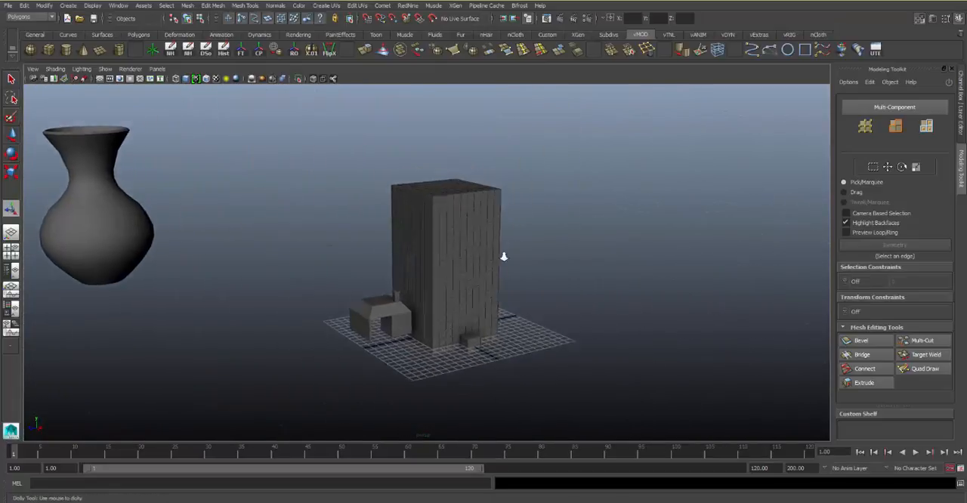
right_click_drag(503, 254, 519, 282, "alt")
mouse_move(485, 260)
left_mouse_down("alt")
mouse_move(438, 243)
mouse_move(464, 231)
mouse_move(486, 265)
mouse_move(492, 250)
left_mouse_up("alt")
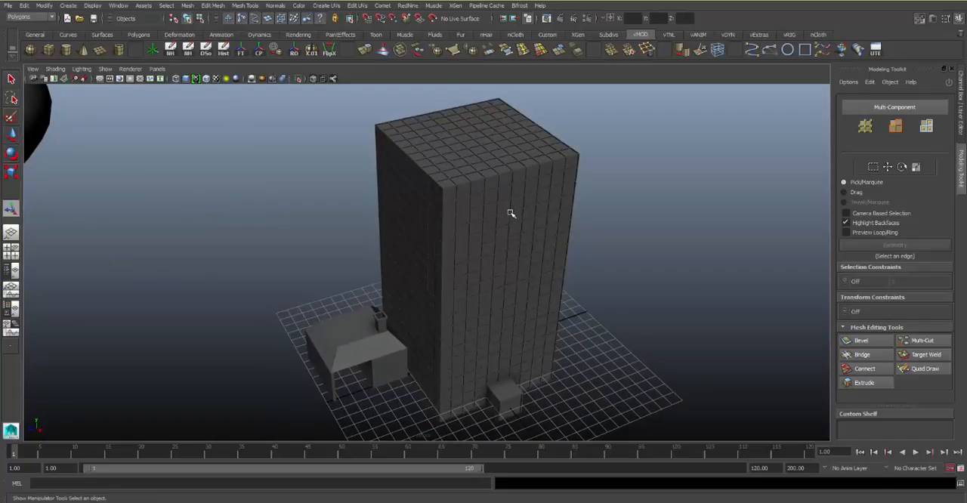
left_click_drag(589, 351, 518, 358, "alt")
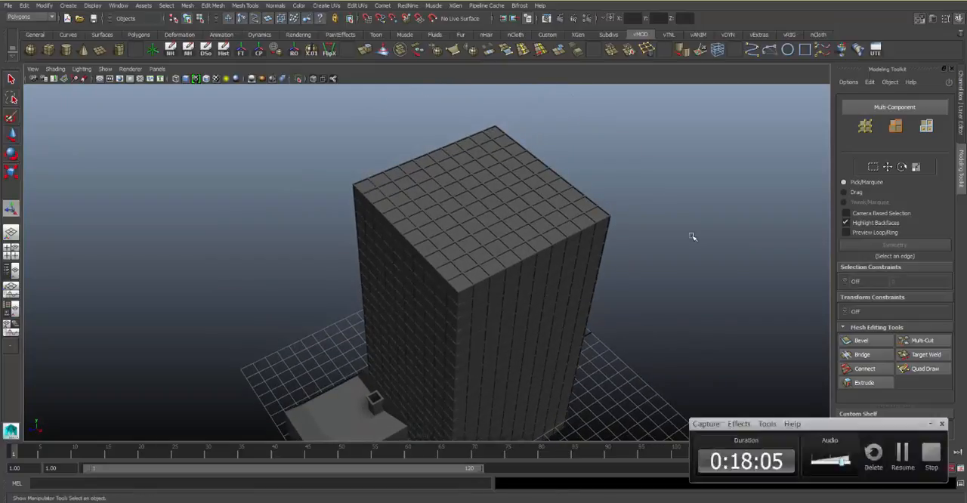
left_click_drag(371, 190, 552, 192, "alt")
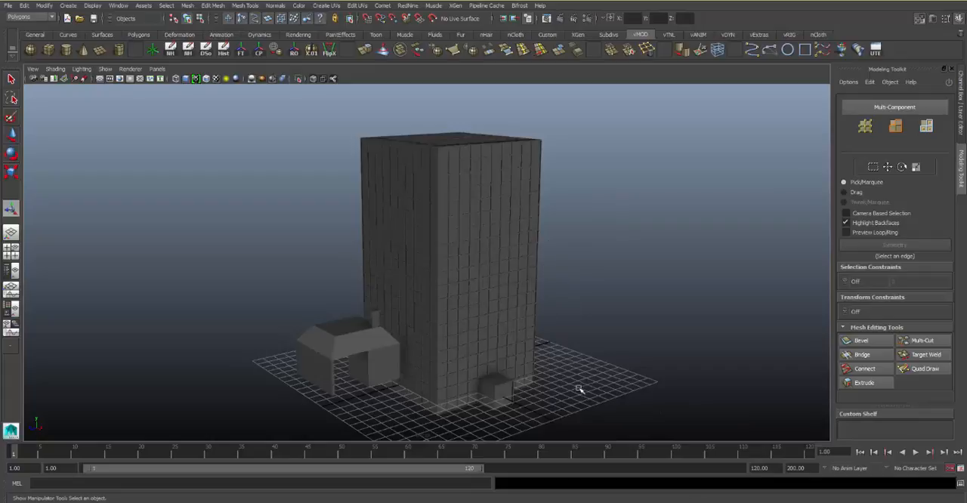
Select all the models in the scene and delete them
left_click_drag(601, 398, 417, 234)
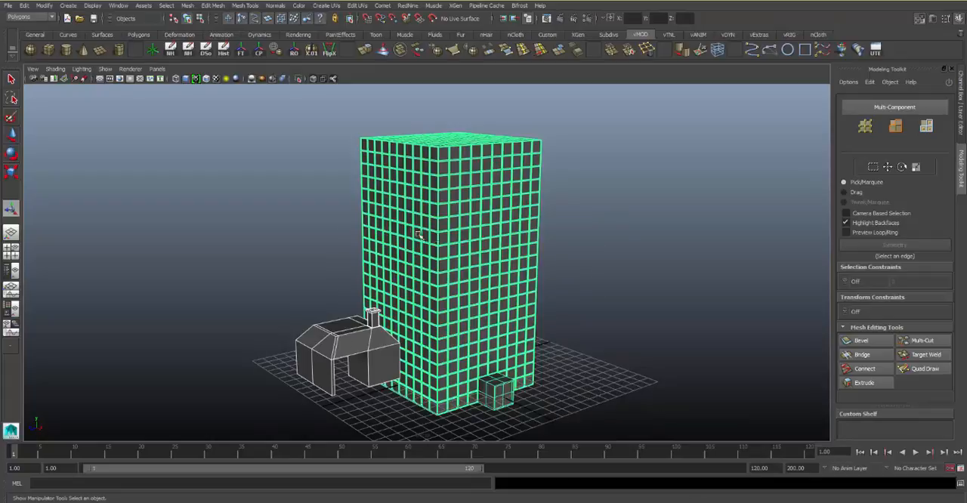
key("Delete")
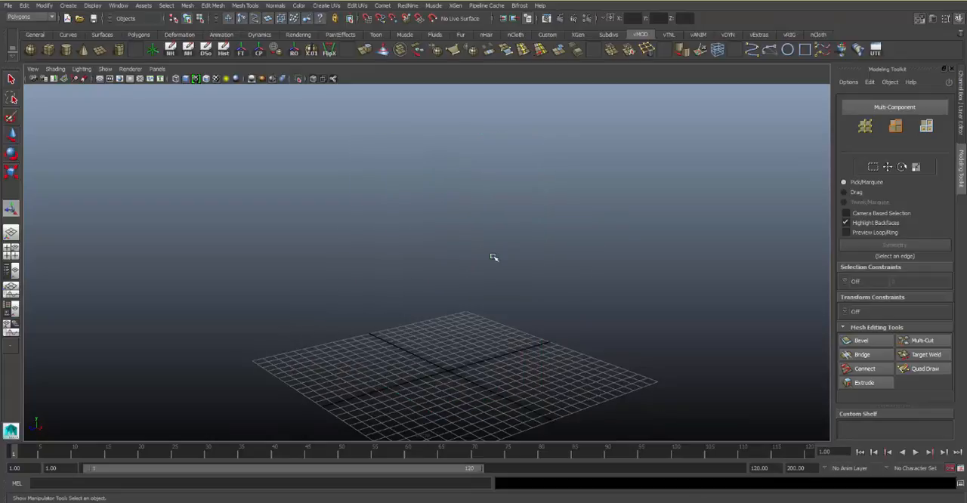